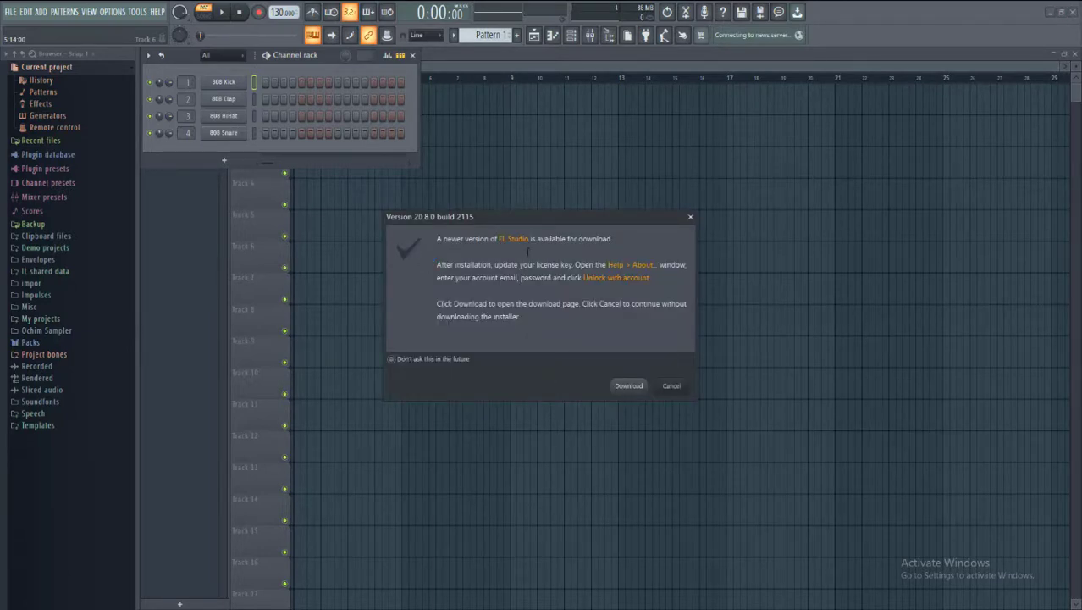
Dismiss the new-version notice without downloading the update
left_click_drag(461, 220, 496, 223)
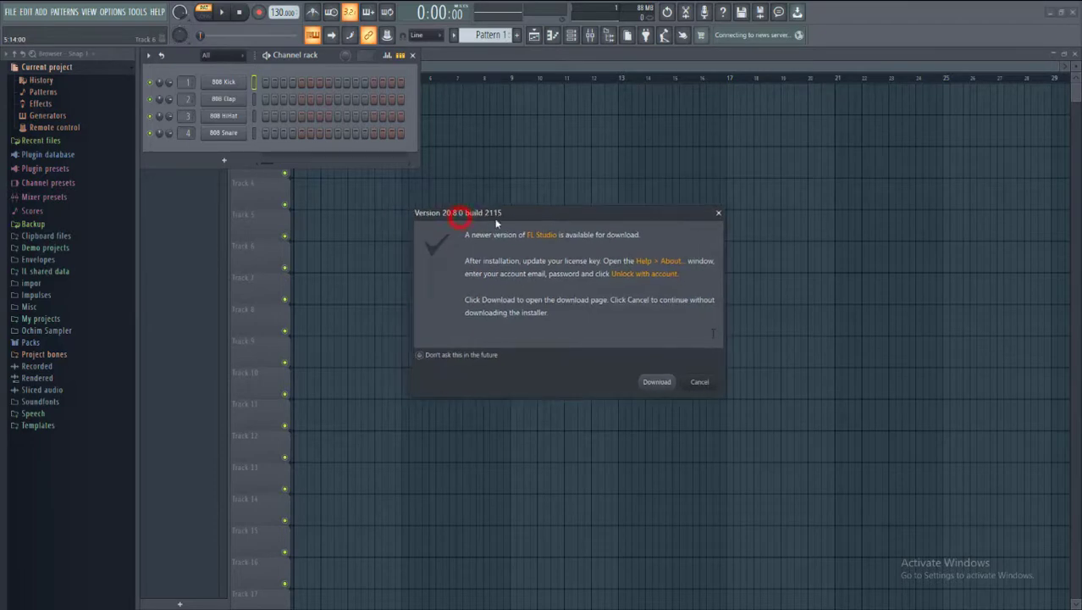
left_click(700, 382)
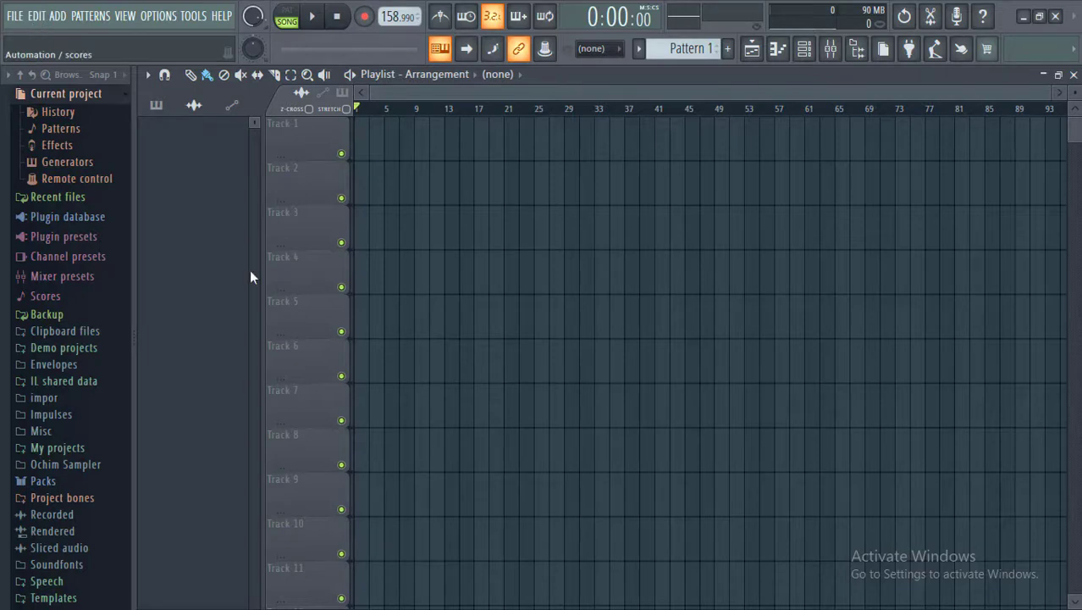
Import the Demon Slayer Kamado Tanjiro no Uta MP3 from Internet Download Manager and place it at the start of playlist Track 1
key("super")
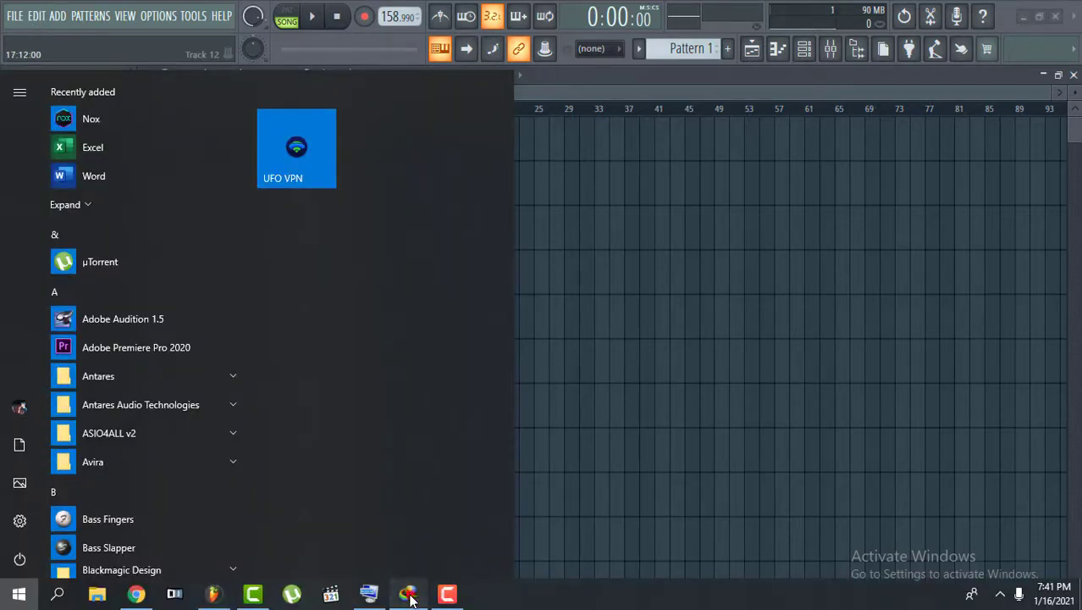
left_click(410, 598)
left_click_drag(587, 257, 661, 251)
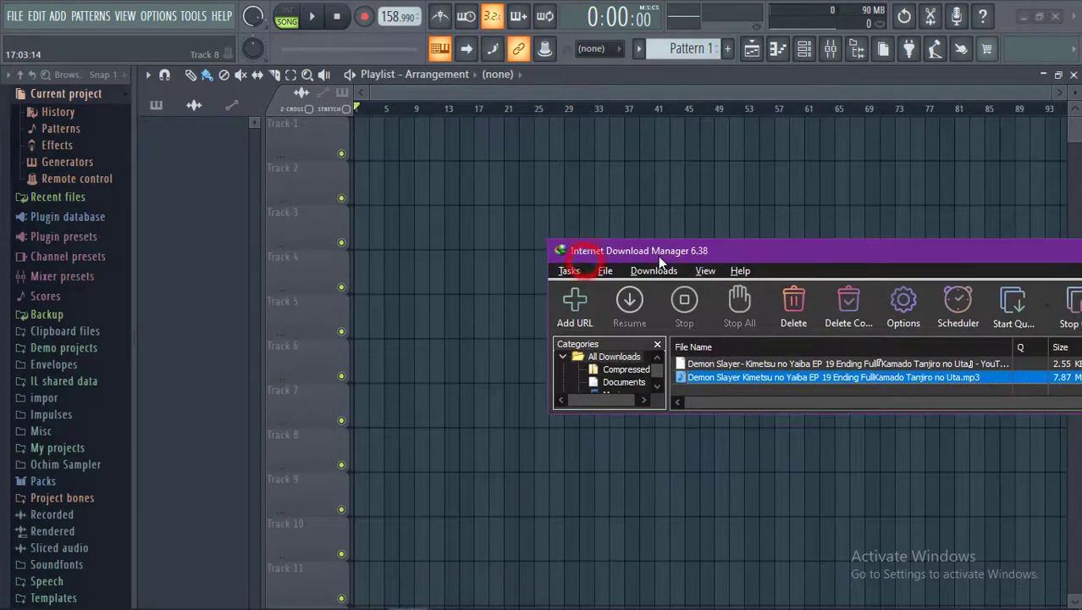
left_click_drag(711, 383, 377, 137)
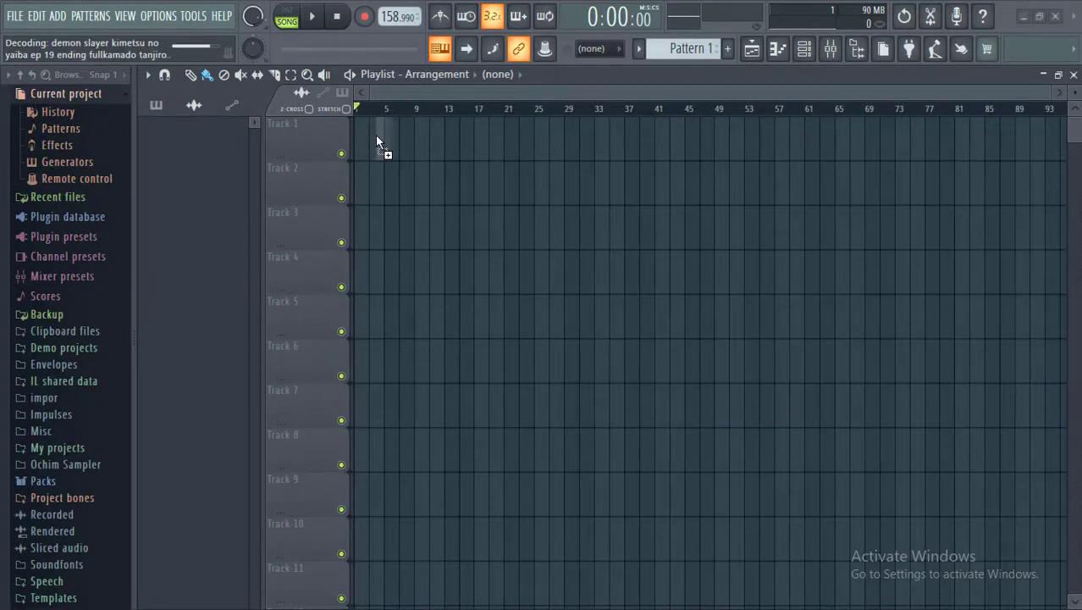
left_click_drag(452, 138, 429, 138)
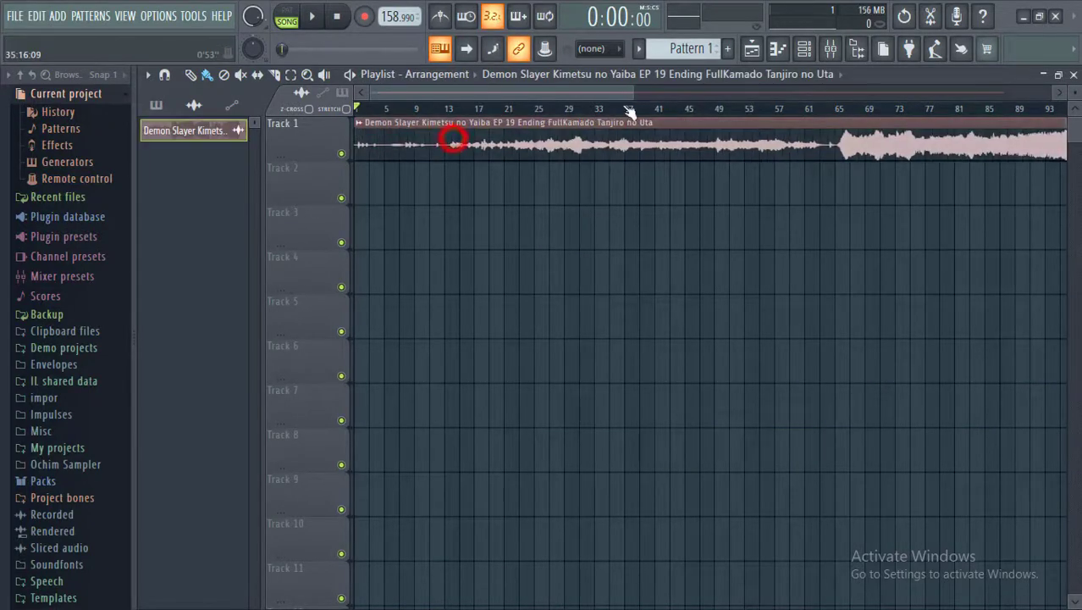
Detect the audio clip's tempo within the 50 to 100 BPM range and apply 75.990 BPM as the project tempo
left_click_drag(633, 93, 919, 93)
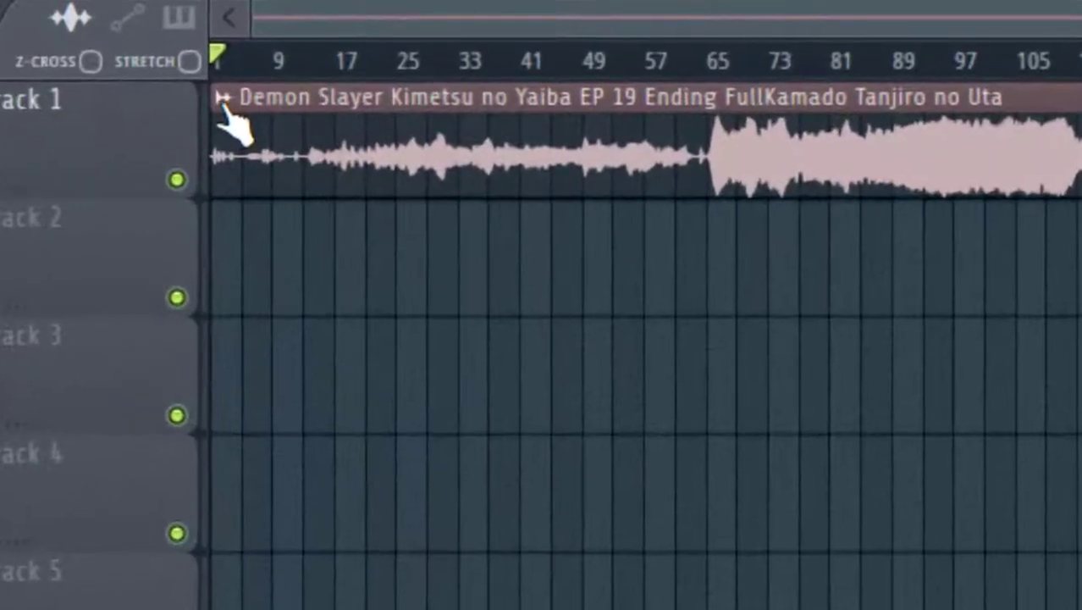
left_click(222, 99)
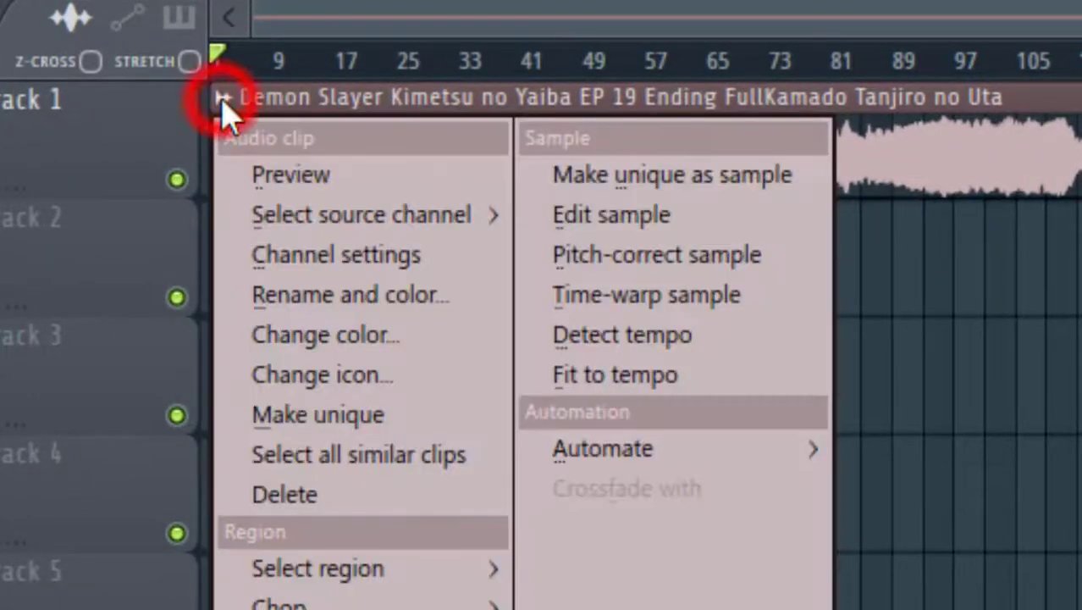
left_click(600, 336)
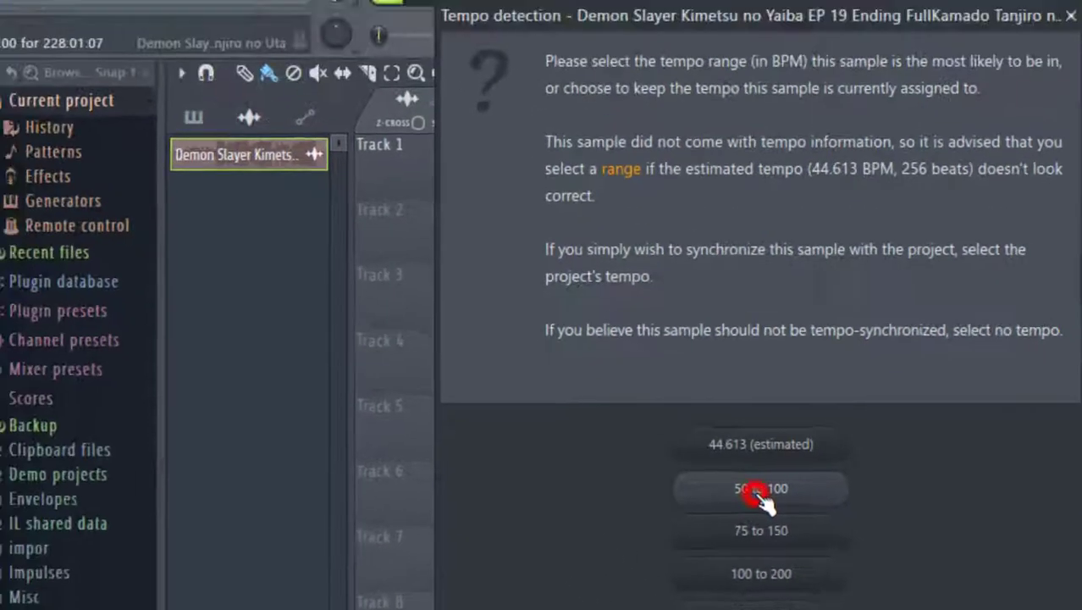
left_click(597, 212)
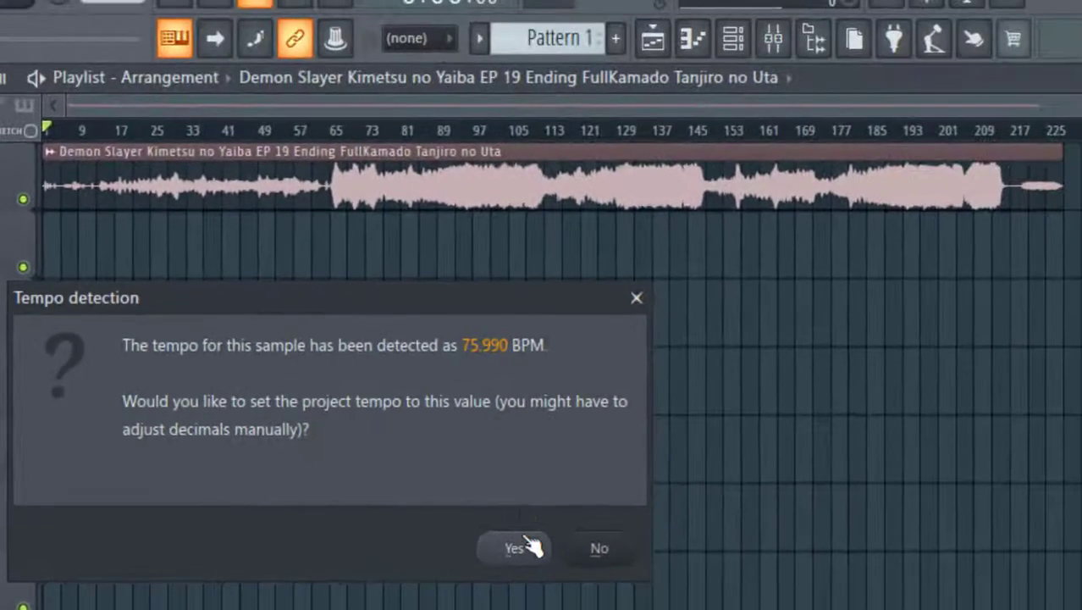
left_click(525, 549)
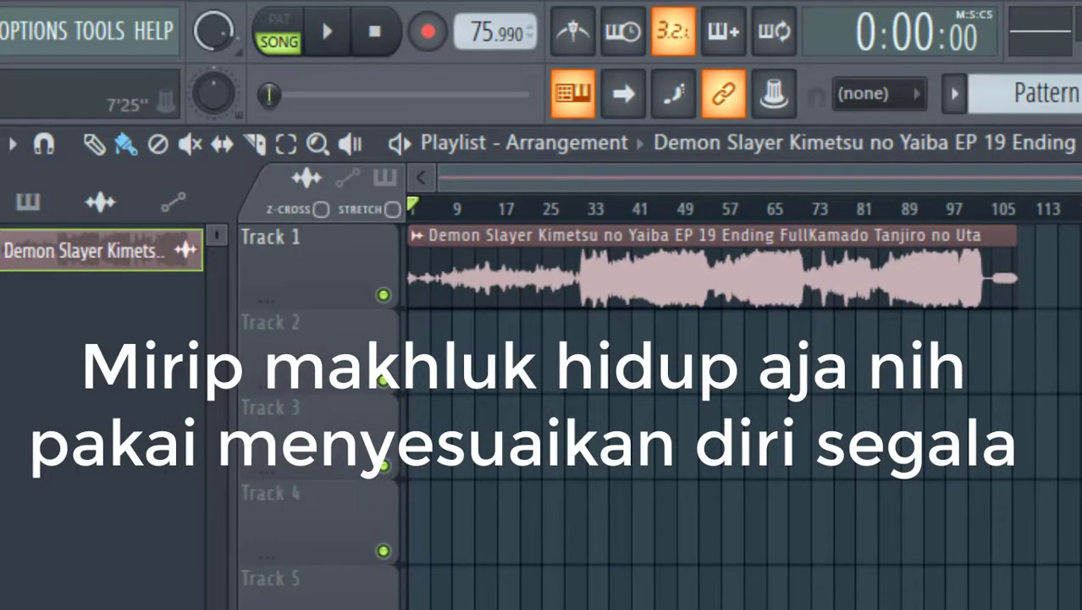
Show the Unsorted channels in the Channel rack, add an FL Keys instrument channel, and close the open windows
left_click_drag(1081, 178, 1079, 178)
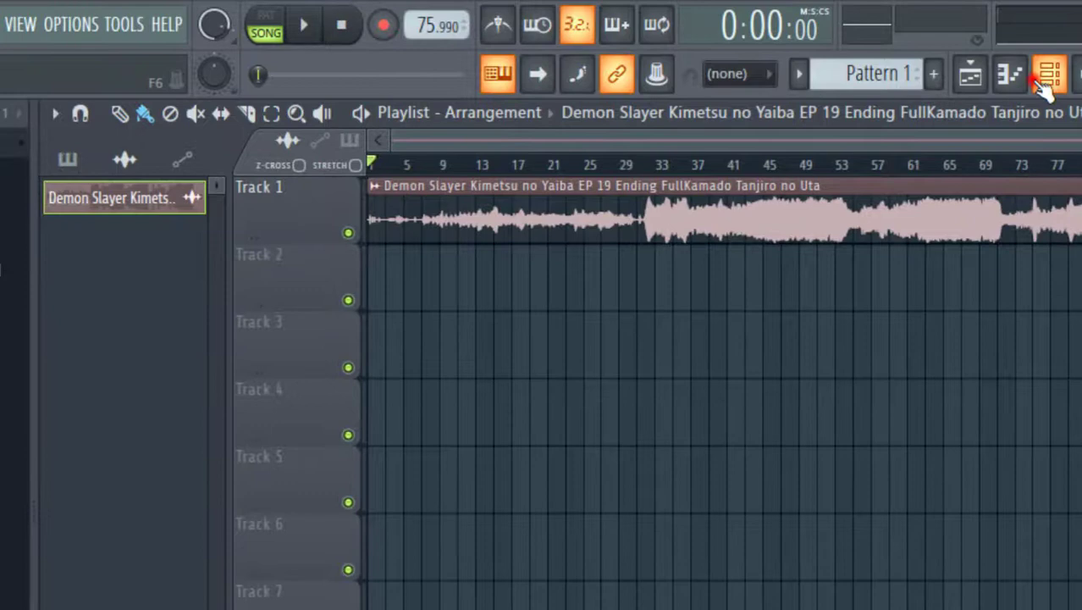
left_click(1041, 78)
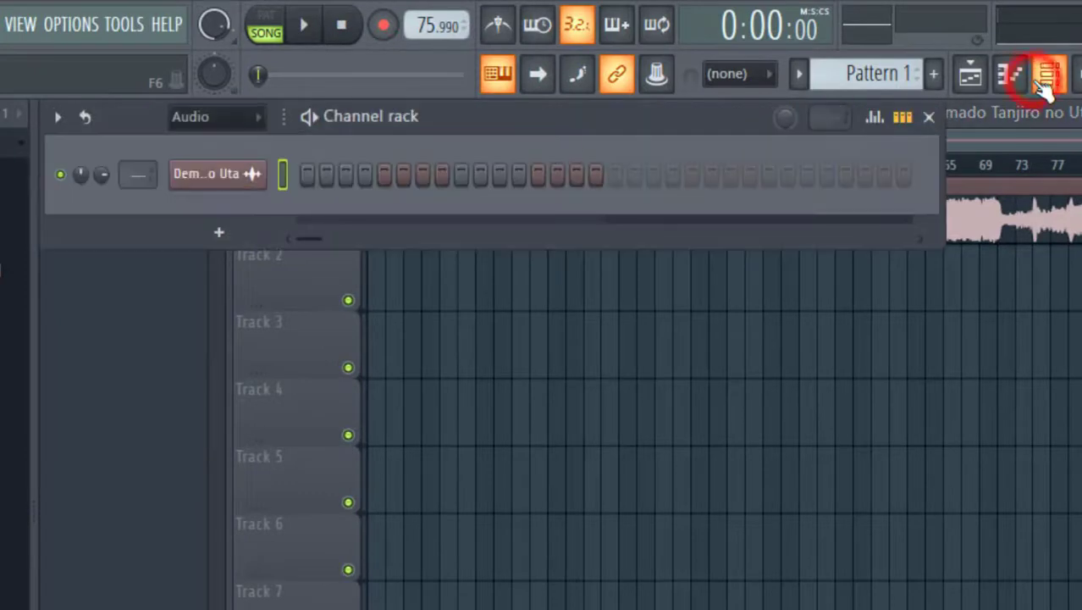
left_click(233, 115)
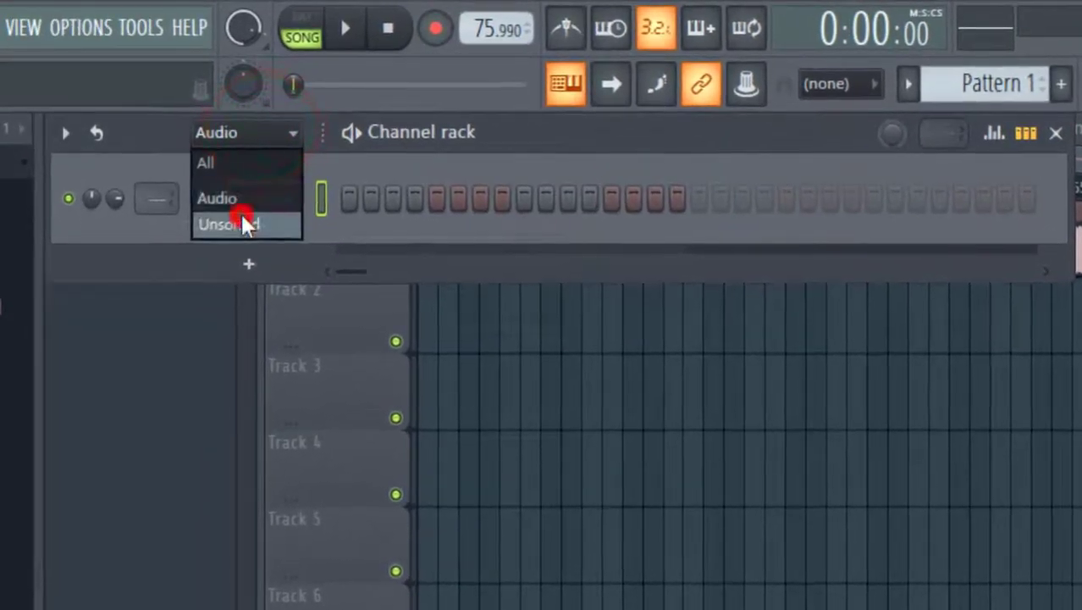
left_click(212, 197)
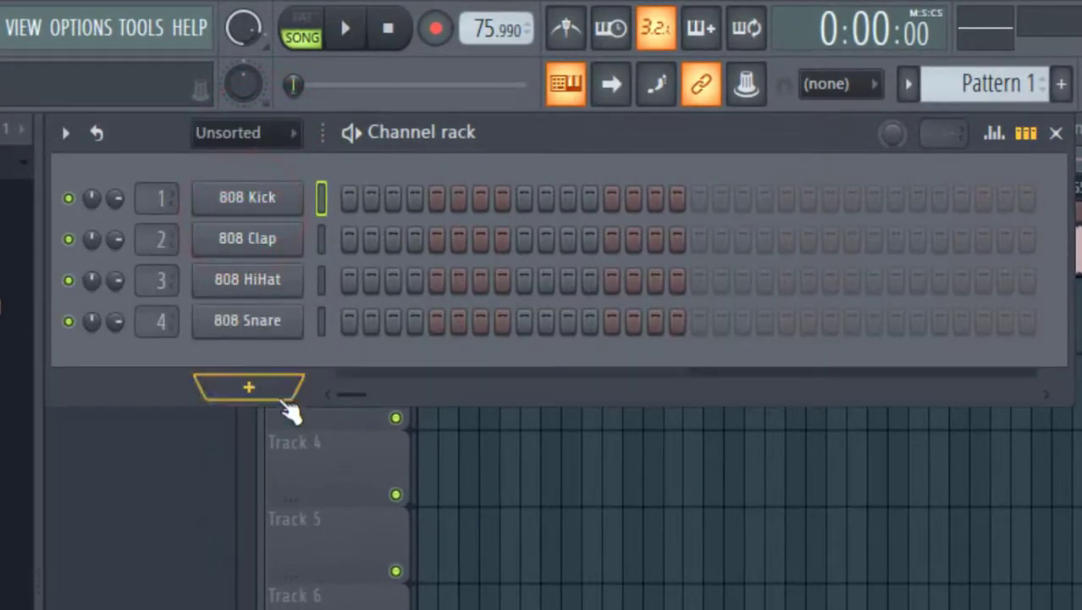
left_click(248, 387)
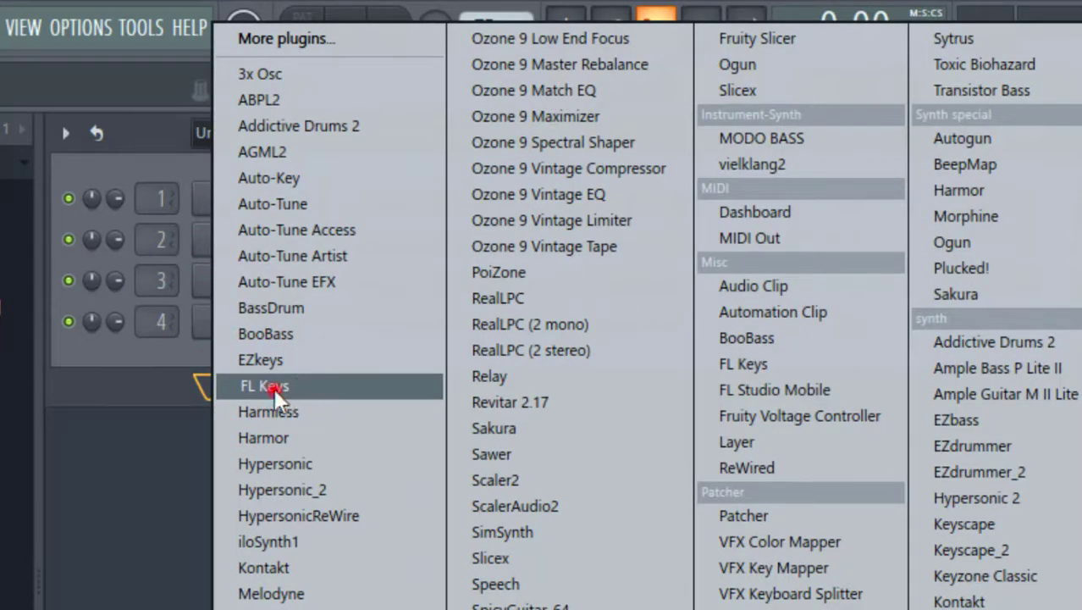
left_click(273, 388)
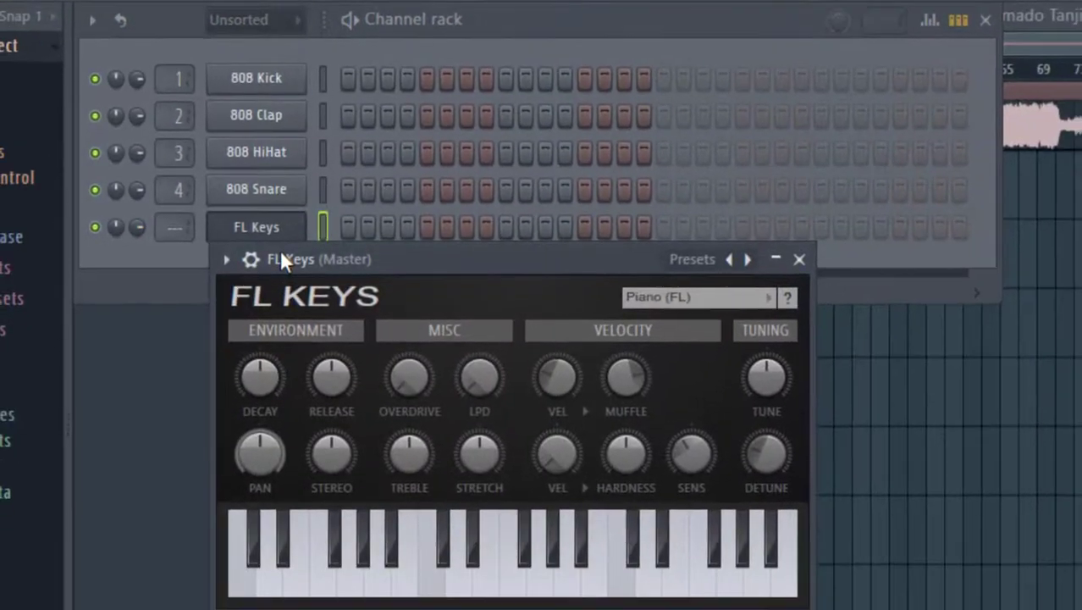
left_click_drag(281, 254, 588, 99)
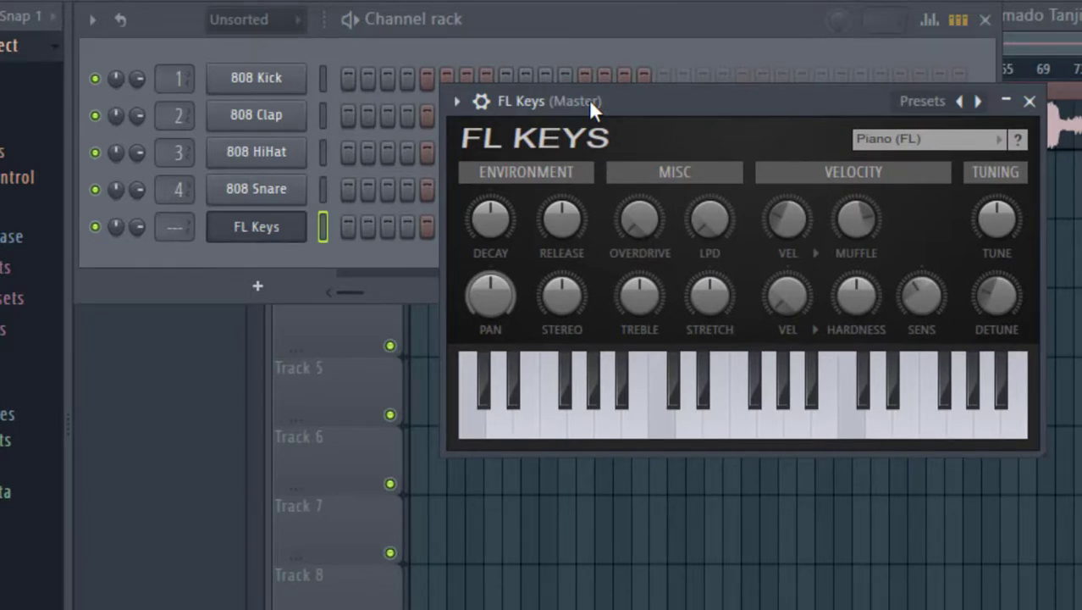
left_click_drag(686, 106, 728, 421)
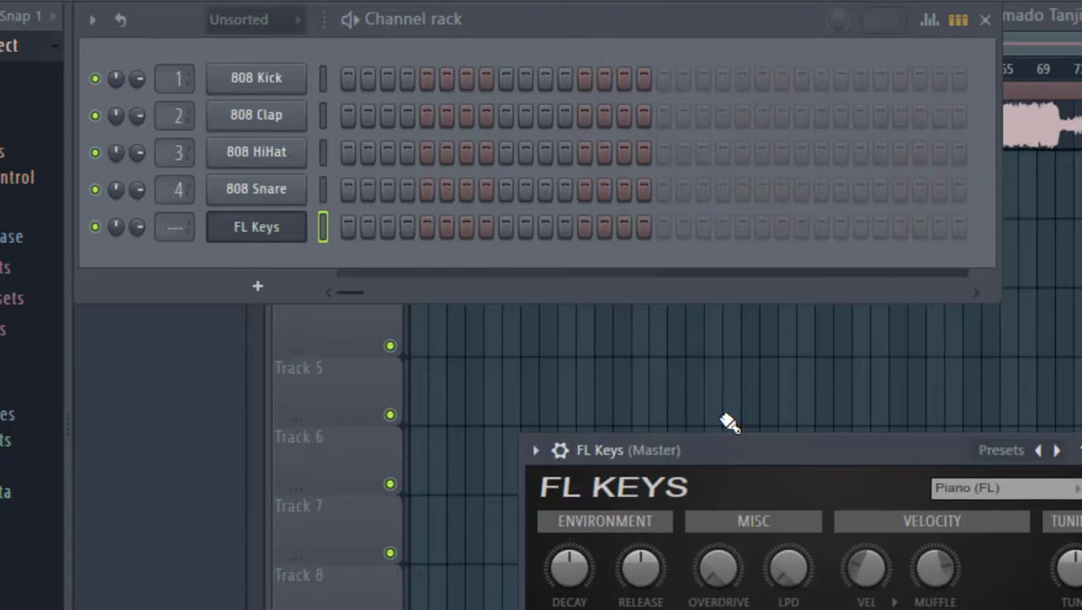
key("F12")
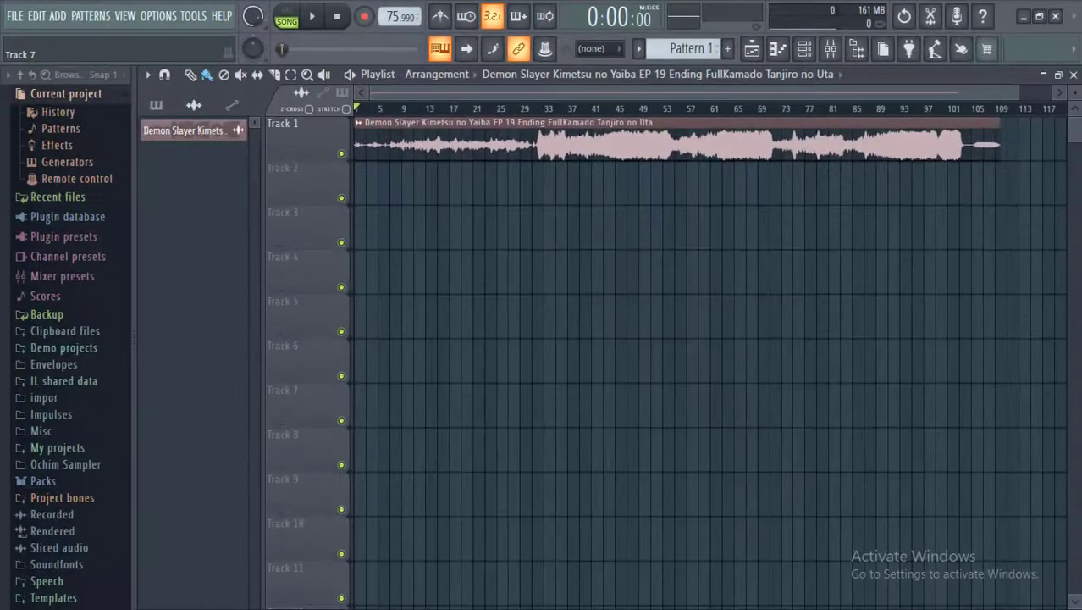
Switch to Chrome and search Google for "chord tanjirou no uta"
key("super")
left_click(144, 596)
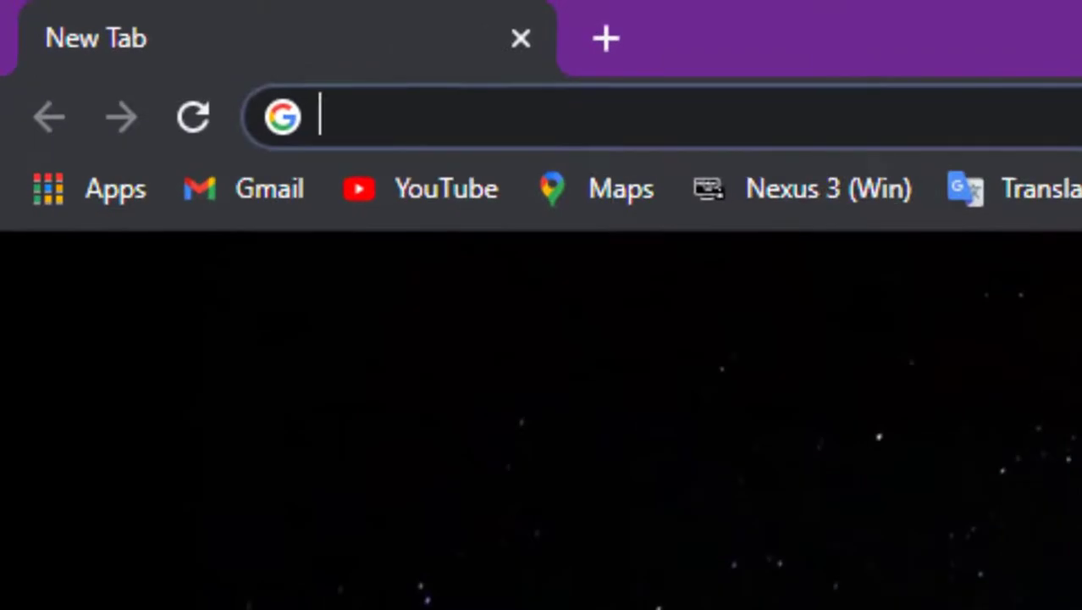
type("chord")
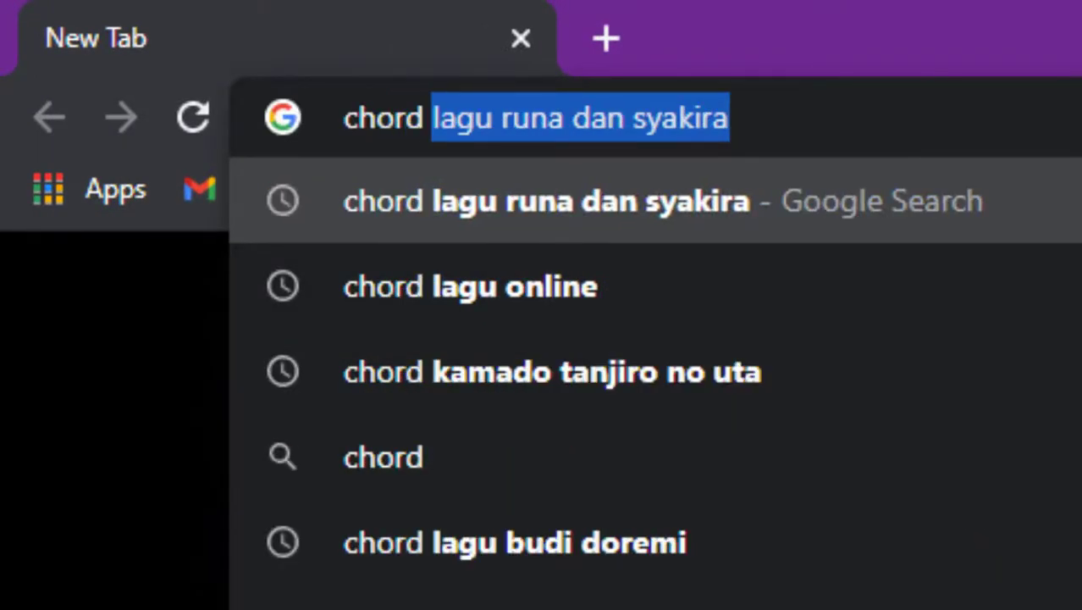
type(" tanjir")
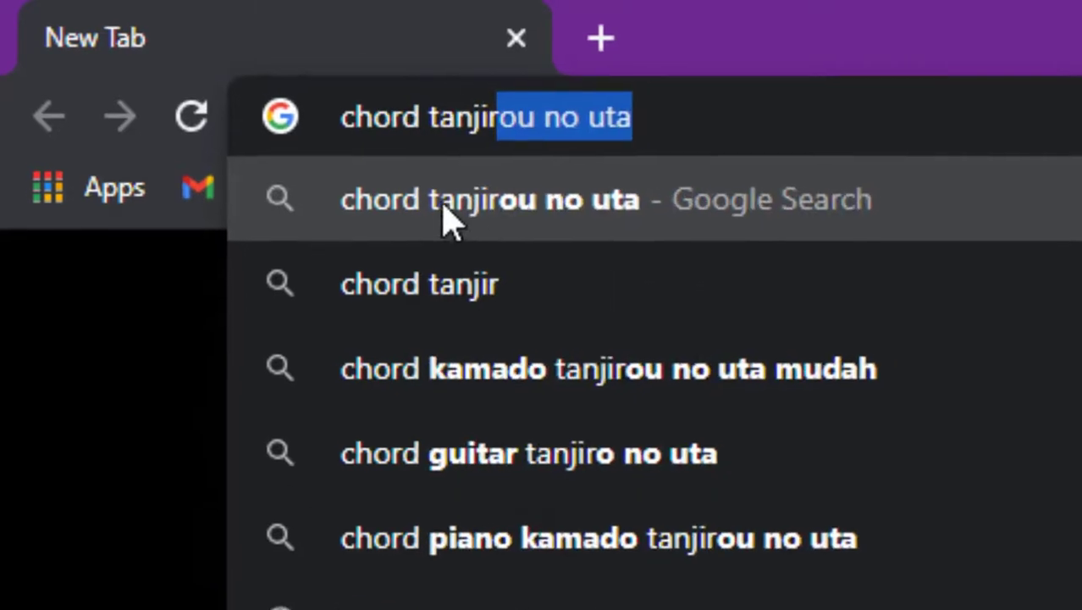
left_click(442, 218)
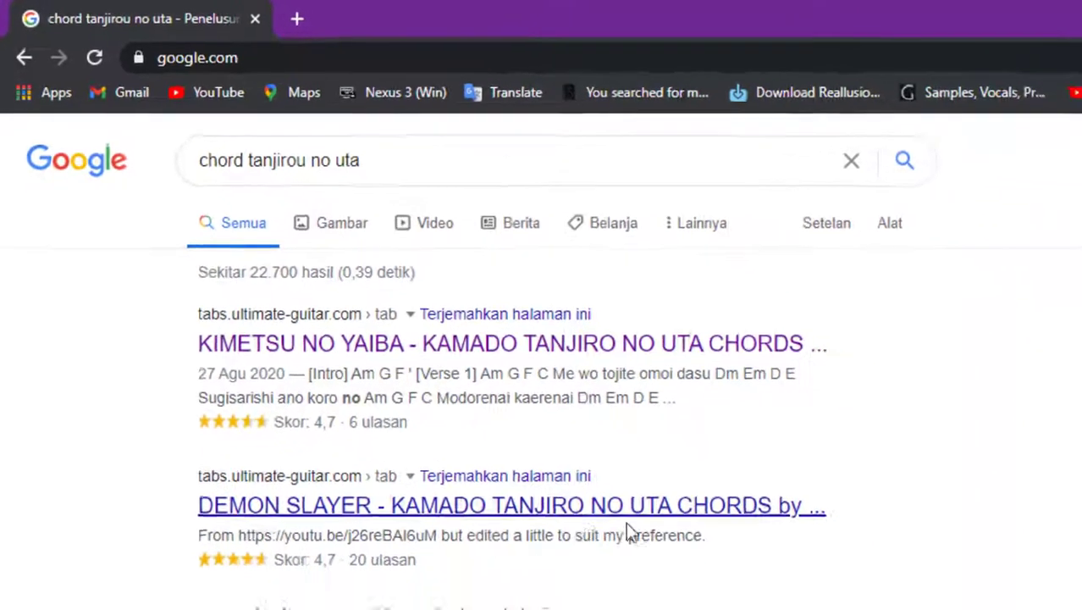
Open the Ultimate Guitar result for Kimetsu No Yaiba - Kamado Tanjiro No Uta chords in a new tab and show it
scroll(438, 373, "down", 3)
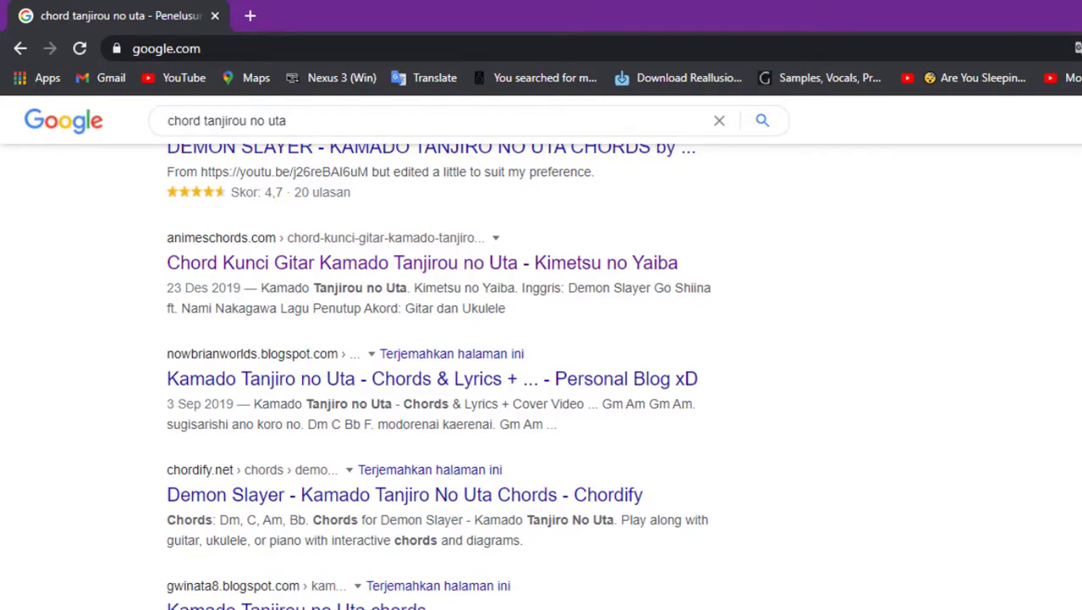
scroll(439, 372, "up", 3)
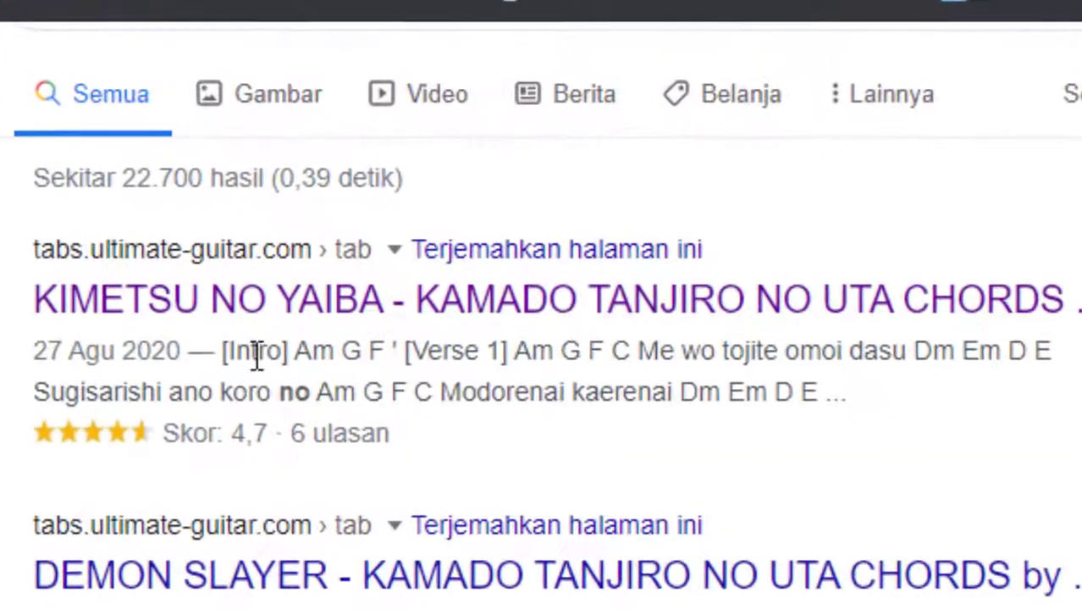
right_click(222, 314)
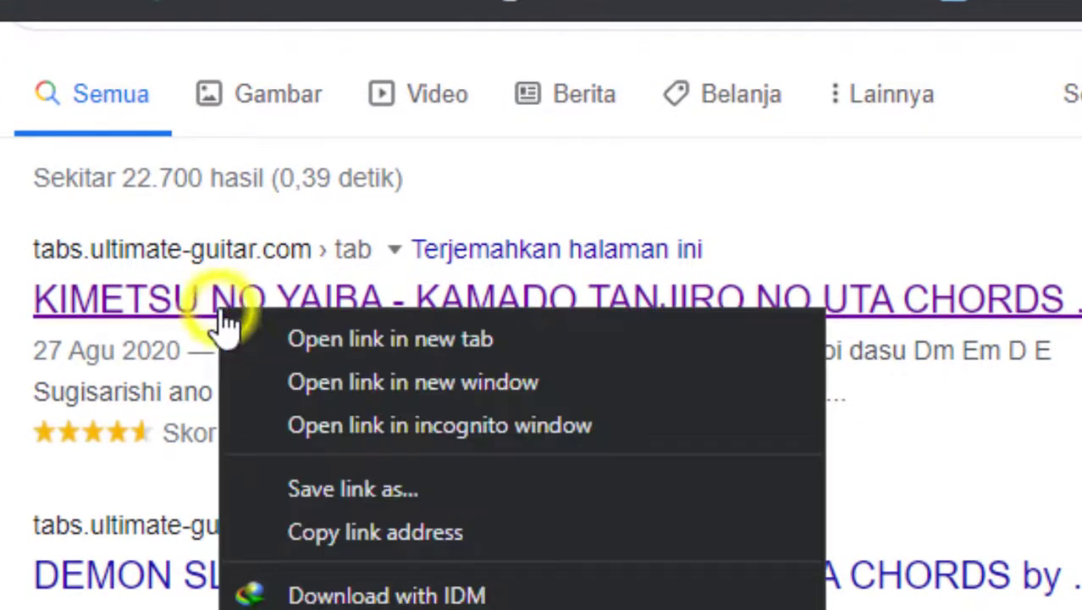
left_click(283, 323)
left_click(260, 12)
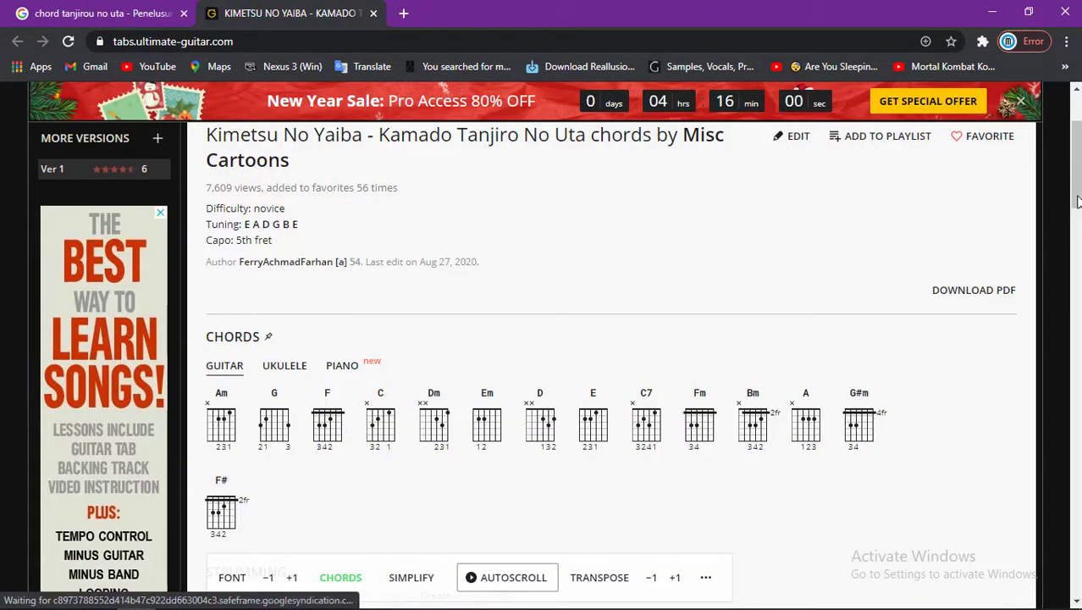
Examine the song's chord chart, especially the chord progression above the first line of Verse 1
scroll(1077, 200, "down", 2)
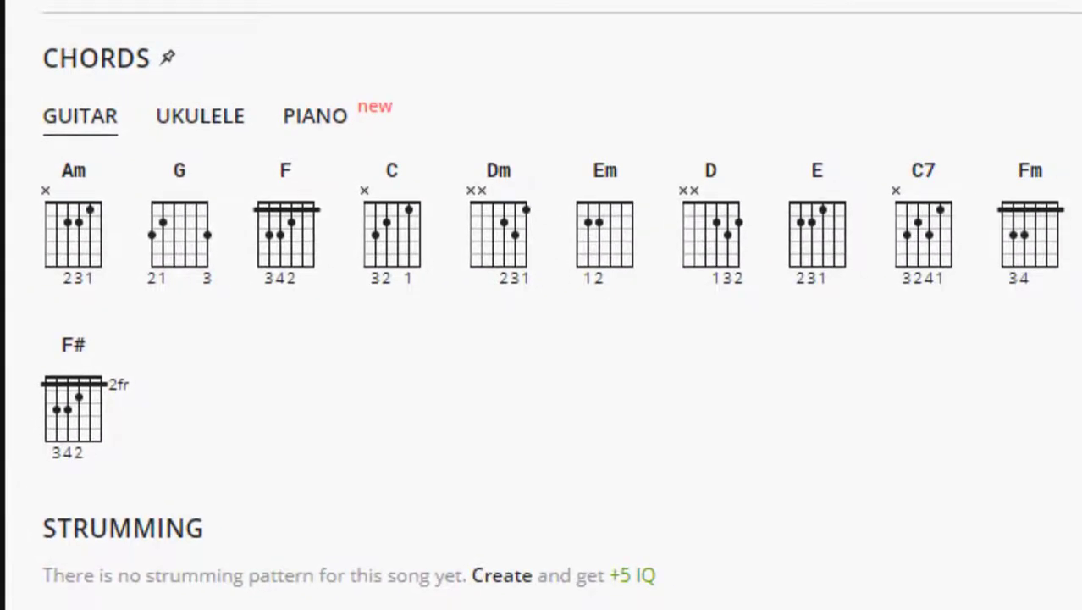
scroll(541, 305, "down", 3)
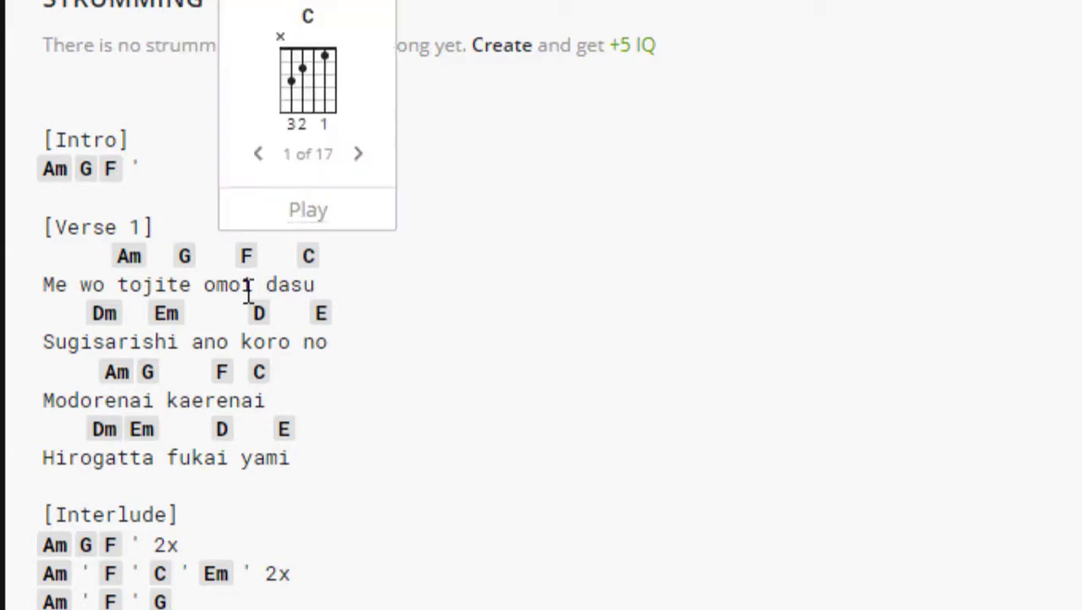
mouse_move(170, 318)
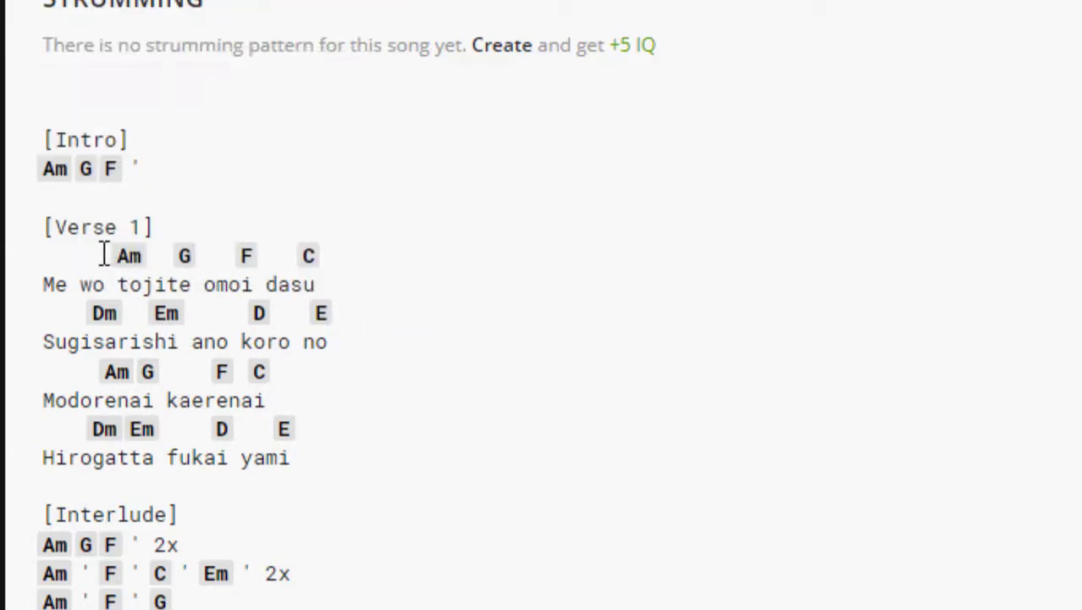
left_click_drag(104, 254, 280, 252)
left_click(159, 267)
Switch back to FL Studio, show the Channel rack, and open the FL Keys channel in the Piano roll
key("super")
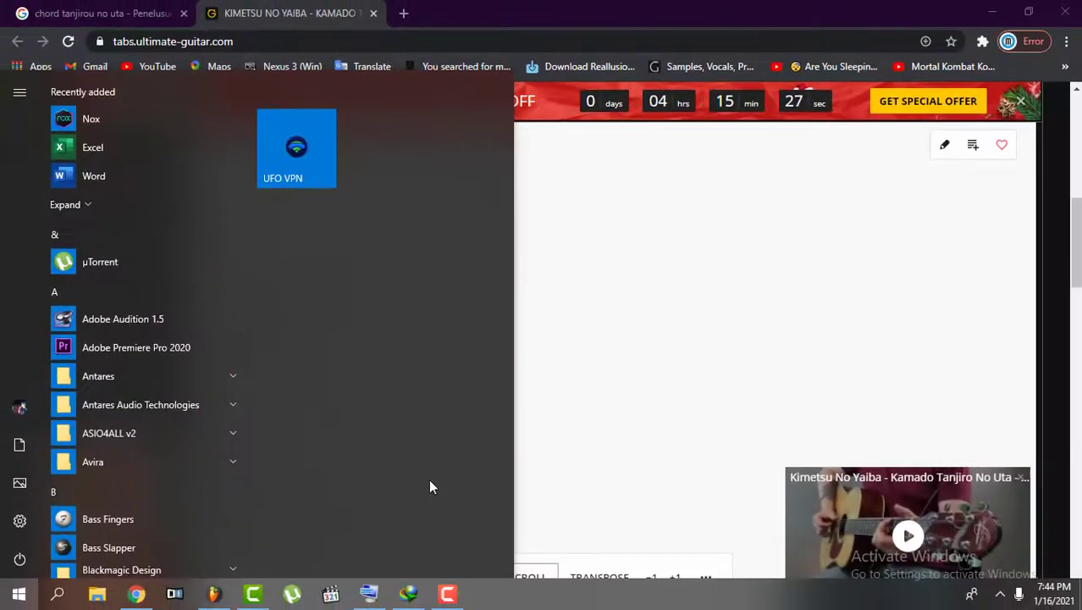
left_click(214, 594)
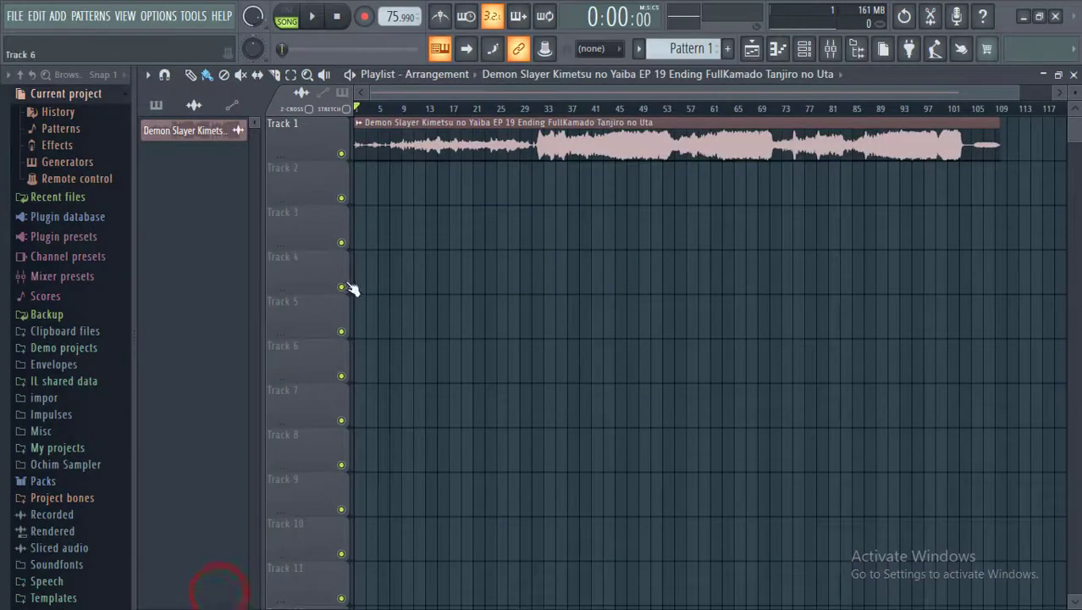
left_click(804, 48)
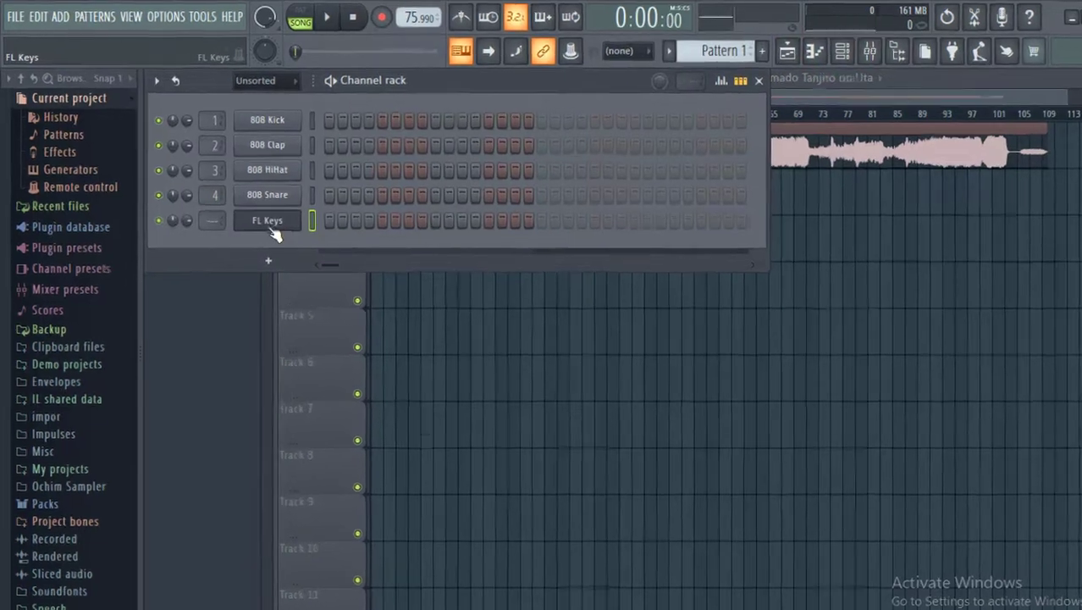
right_click(253, 209)
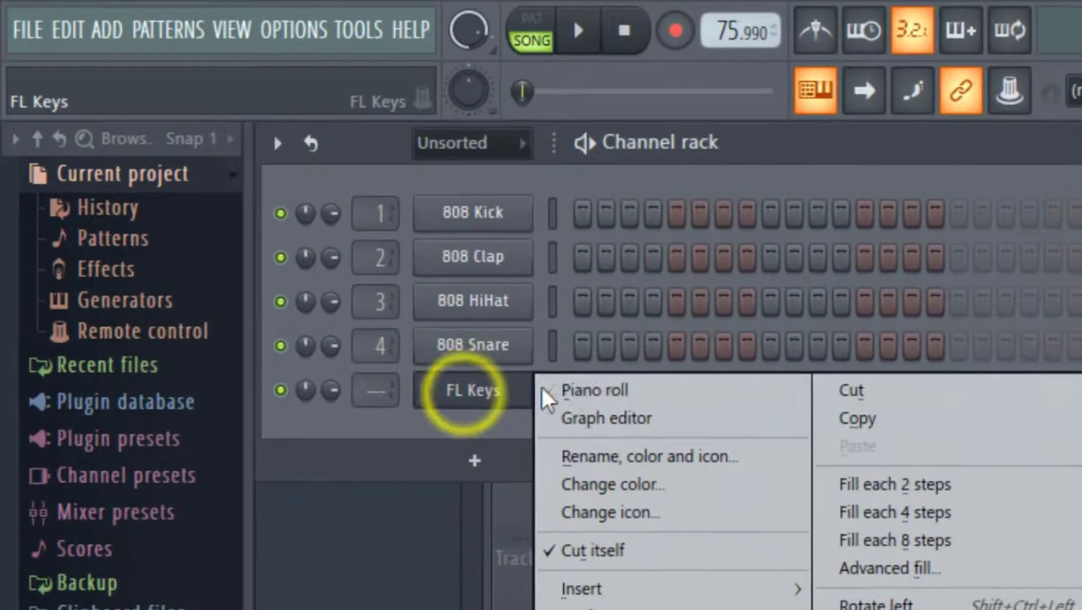
left_click(562, 385)
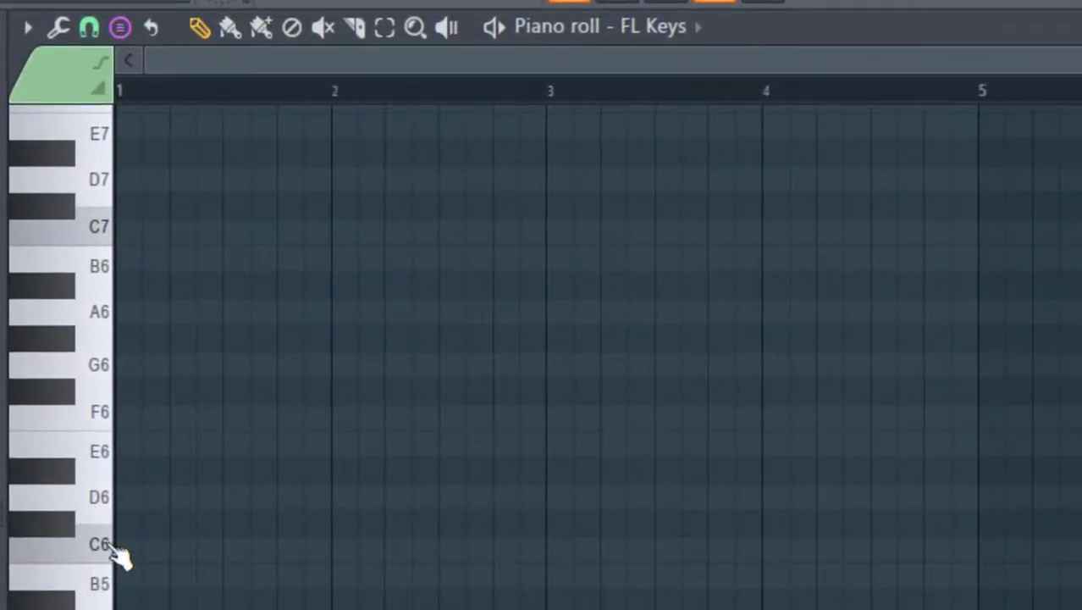
left_click(88, 530)
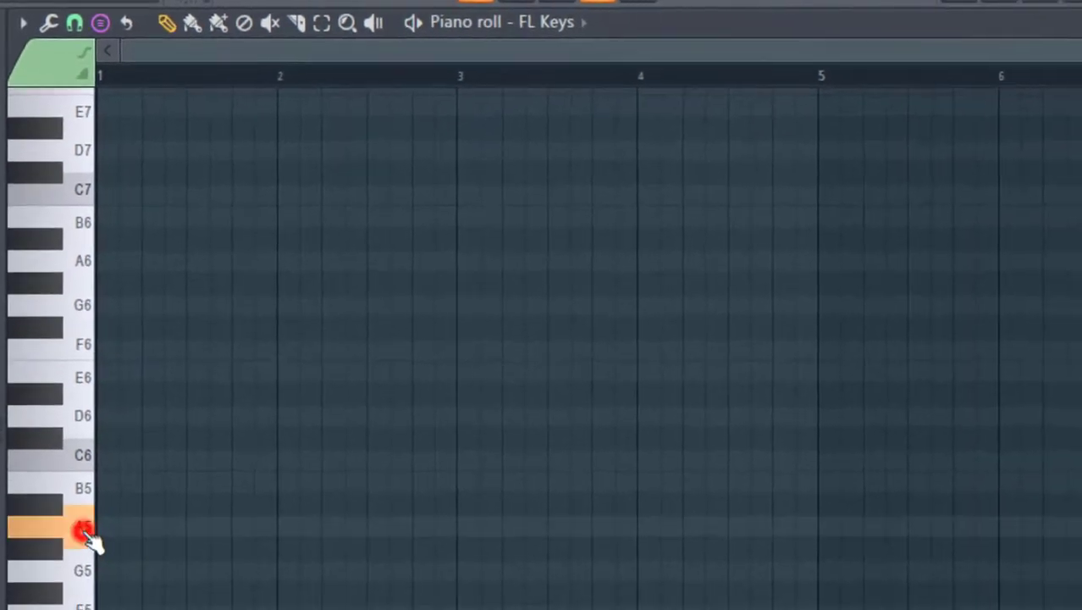
left_click(100, 23)
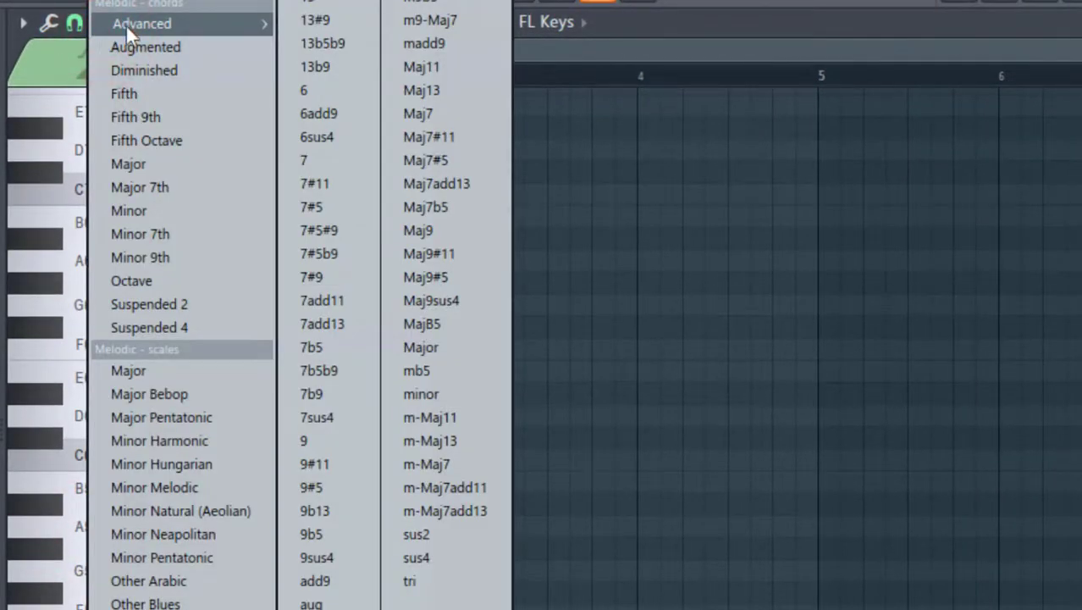
left_click(714, 56)
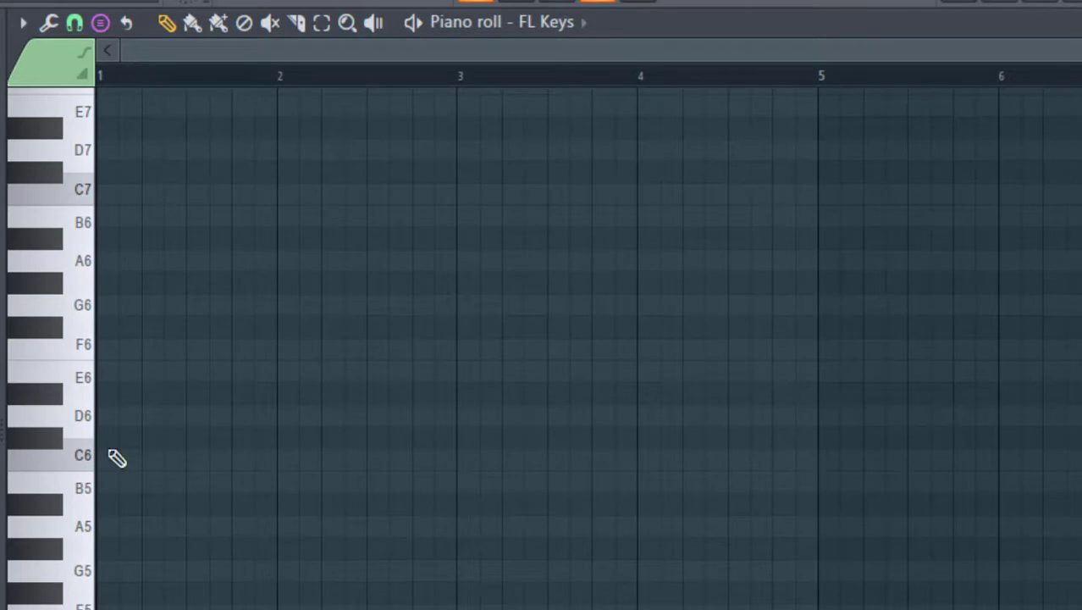
Stamp a Minor chord on A5 at the start of bar 1
left_click(96, 542)
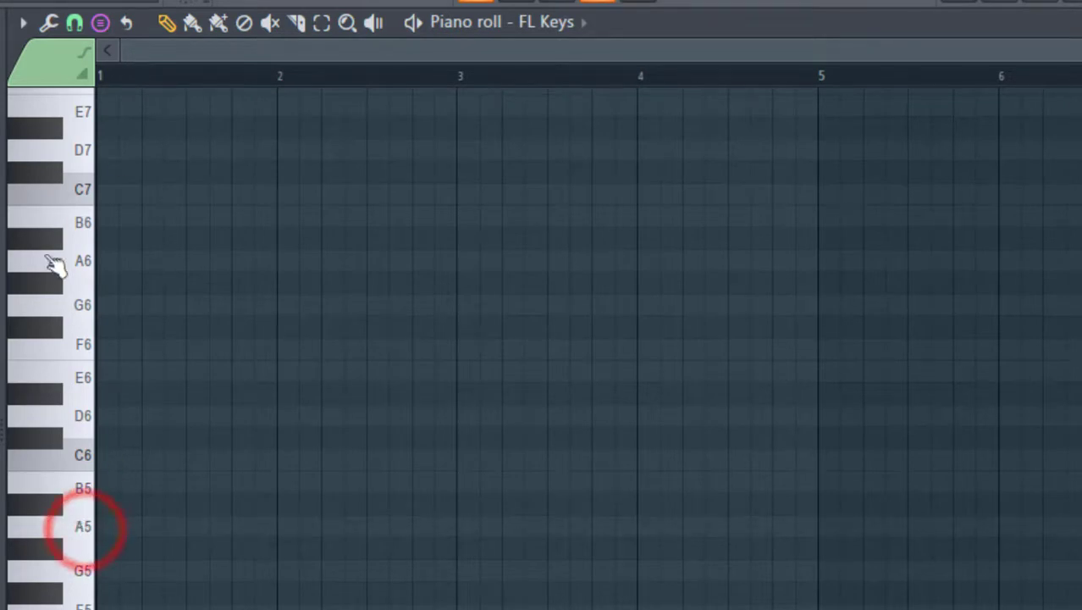
left_click(100, 23)
left_click(136, 212)
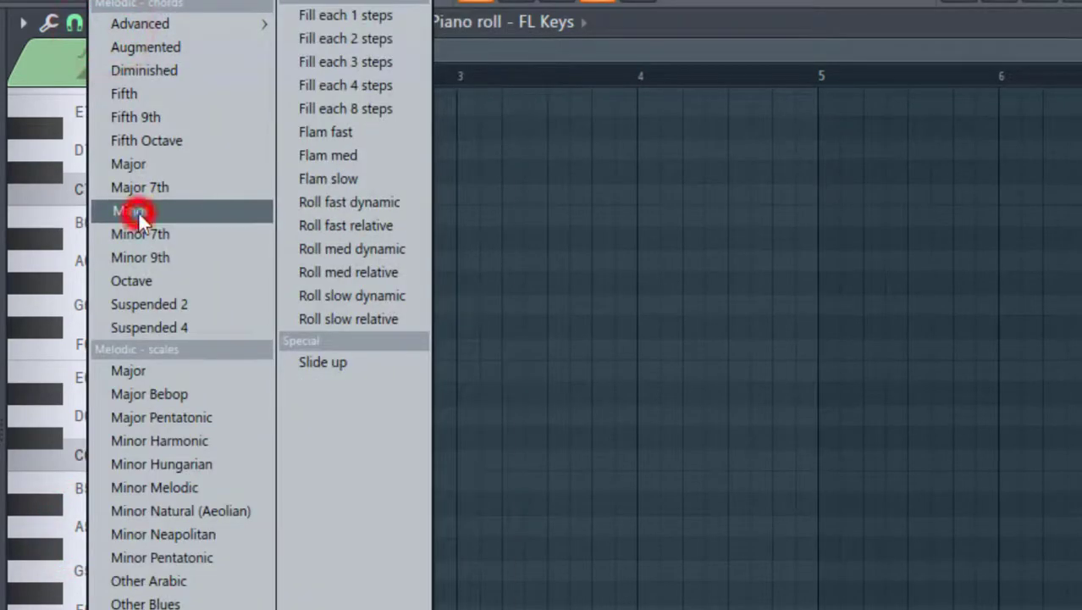
left_click(88, 528)
left_click(99, 526)
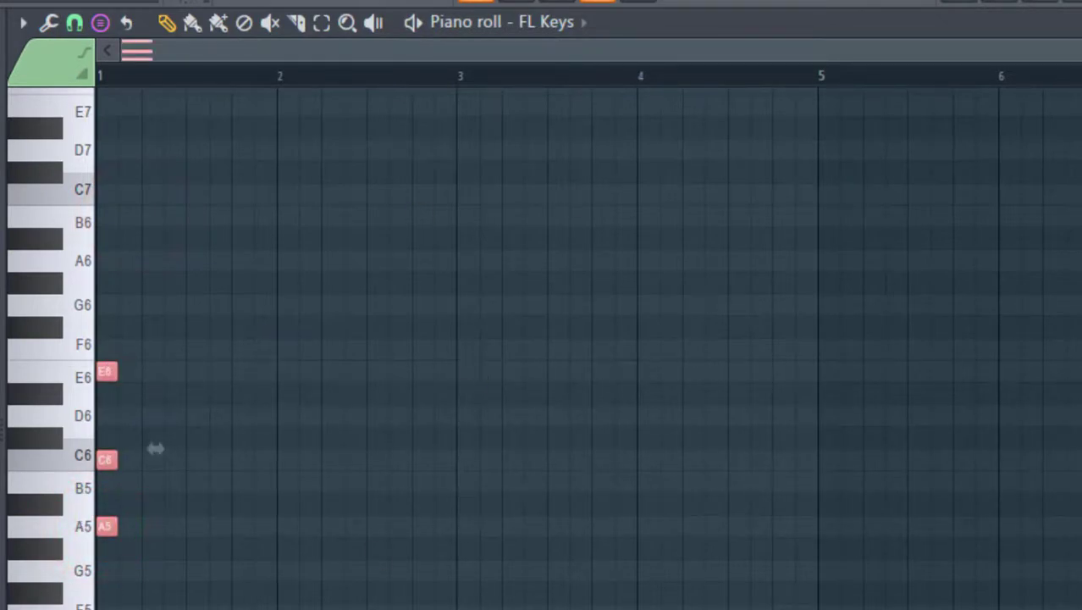
Following the online chart, add major chords on G5, F6 and C6 at half-bar intervals after the A minor chord, through the middle of bar 2
key("super")
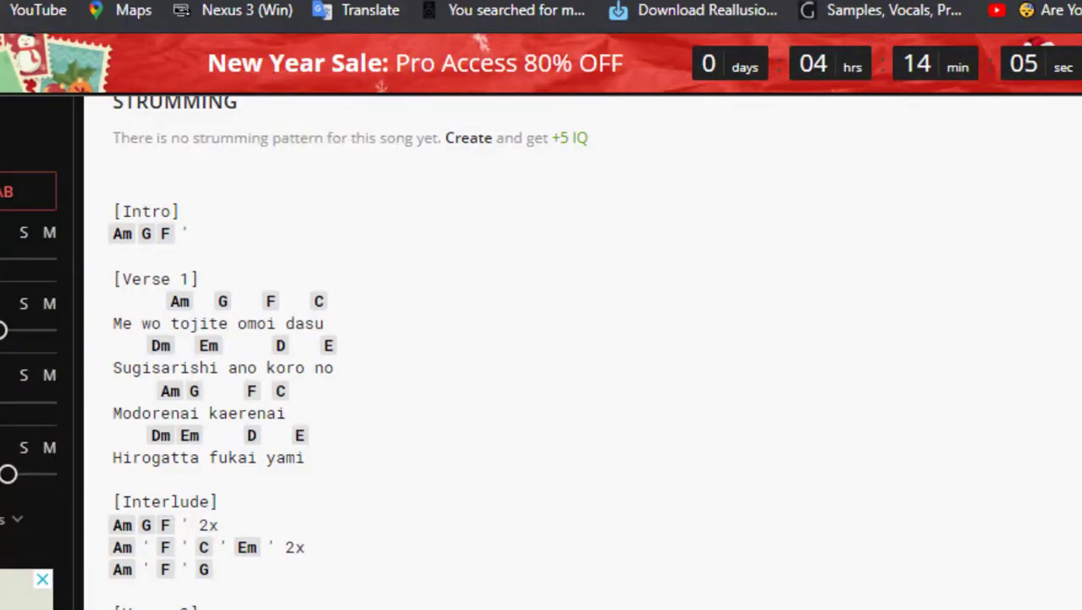
key("super")
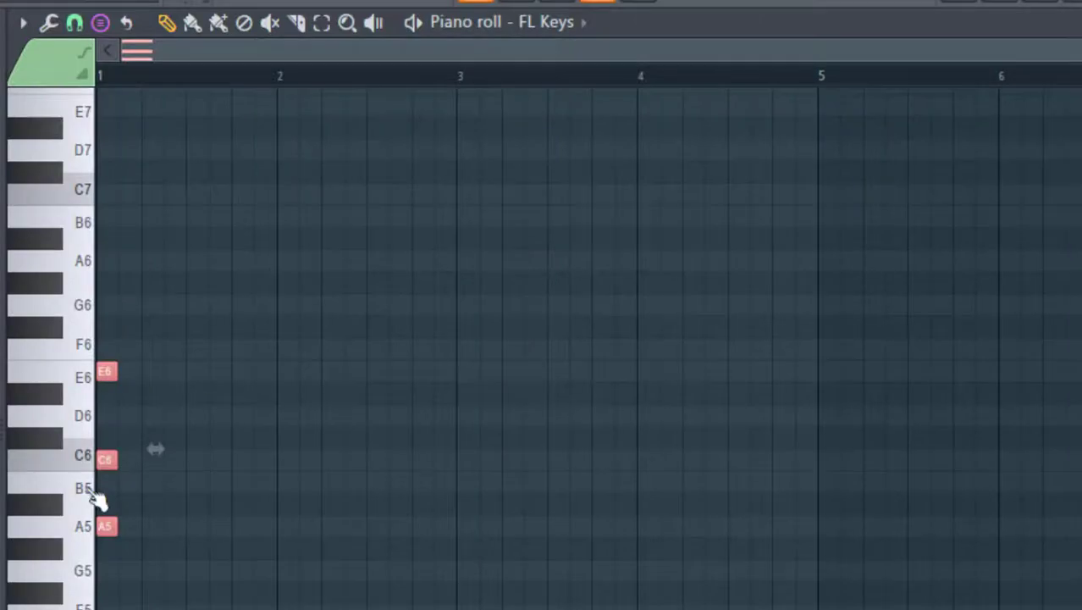
left_click(80, 524)
left_click(82, 570)
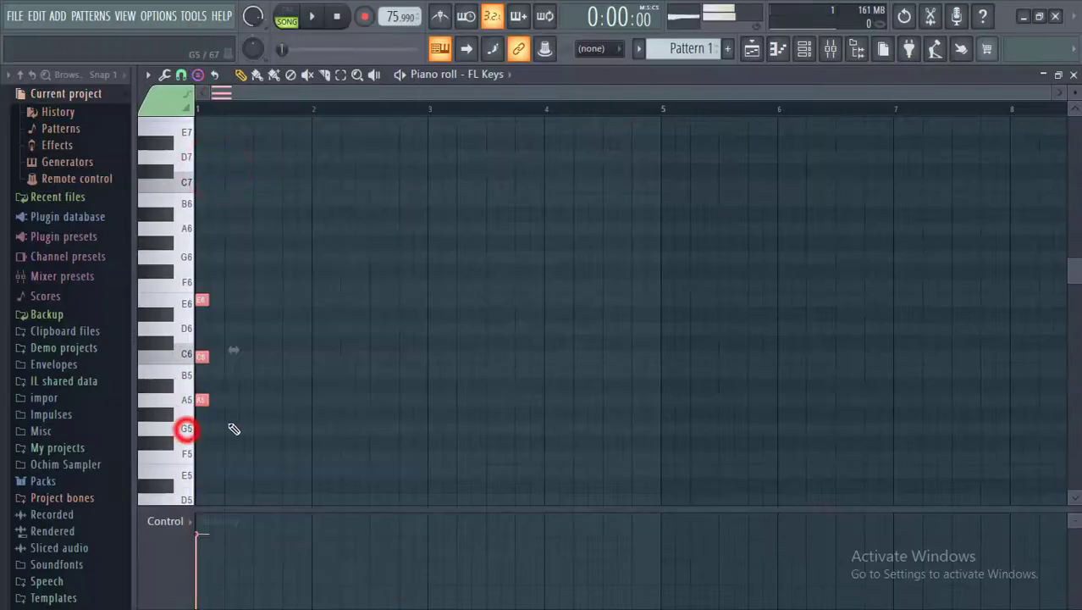
left_click(258, 427)
left_click(185, 285)
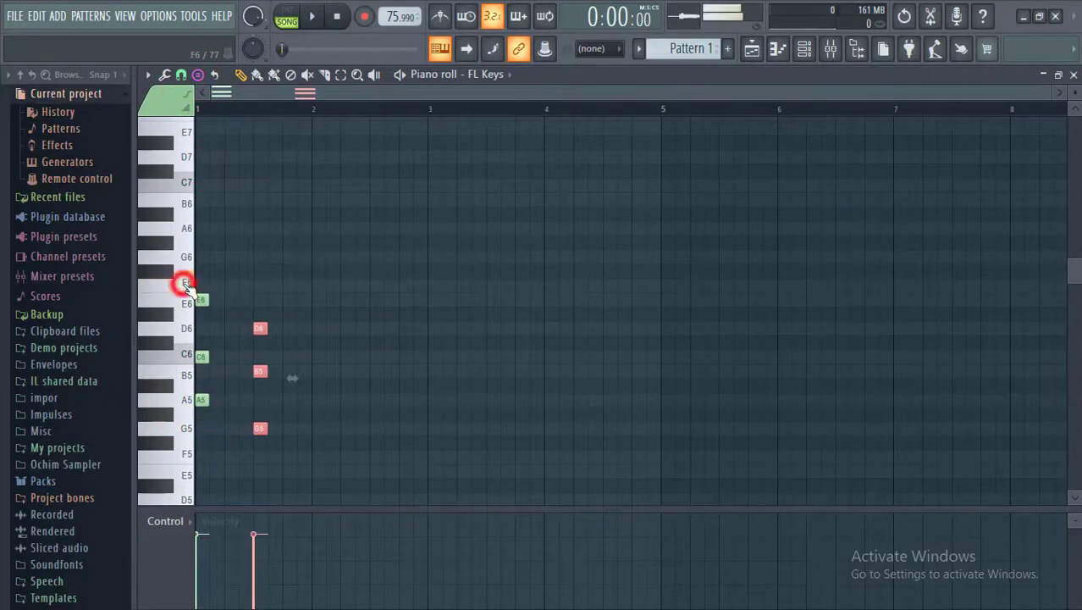
left_click(316, 285)
left_click(186, 355)
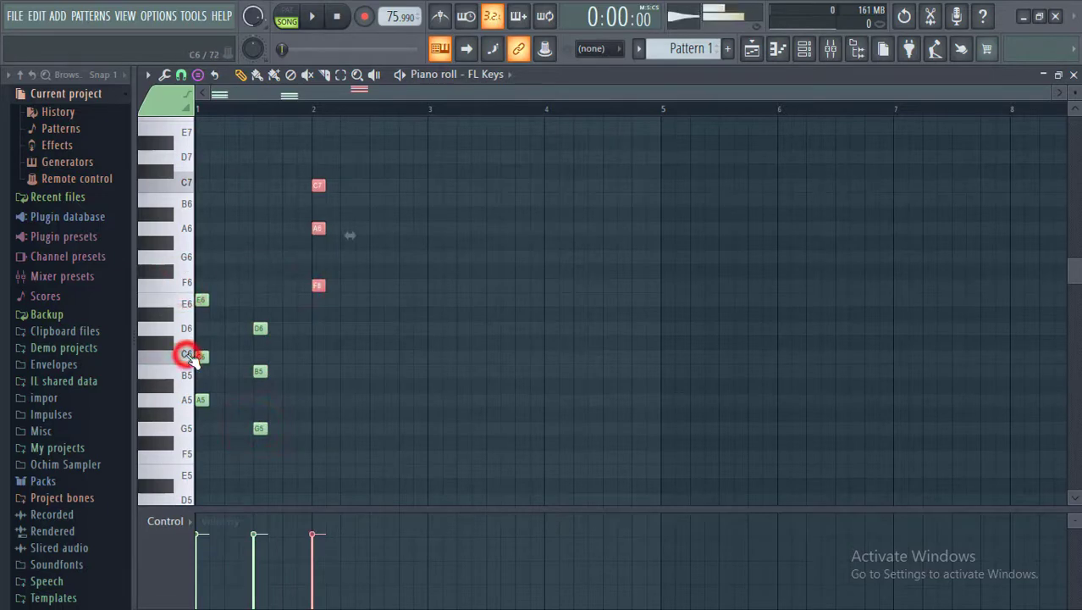
left_click(375, 356)
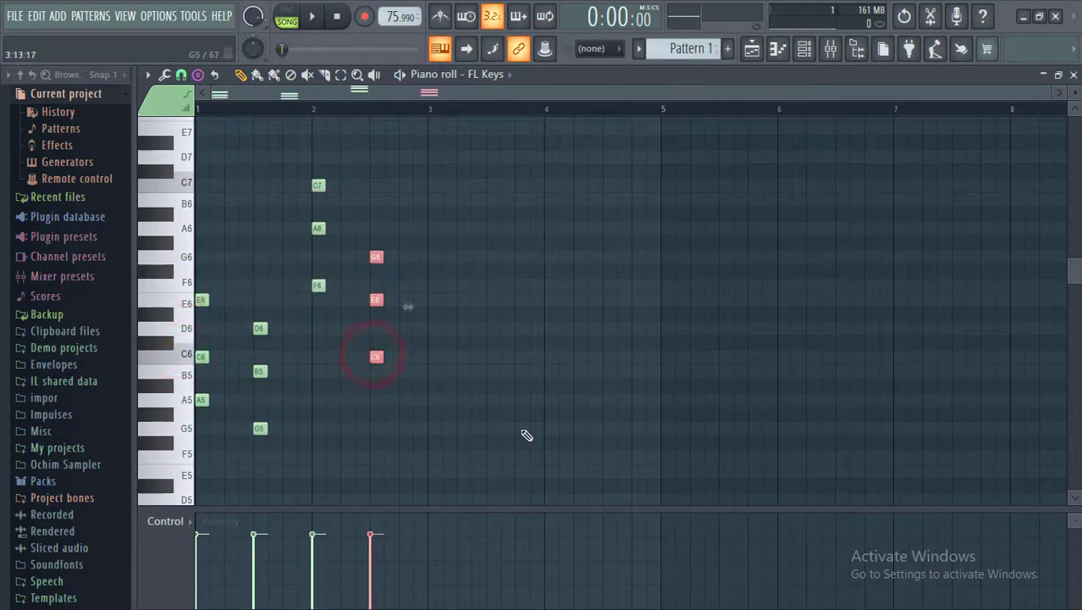
Add D minor at bar 3, E minor in the middle of bar 3, and E major at bar 4
key("super")
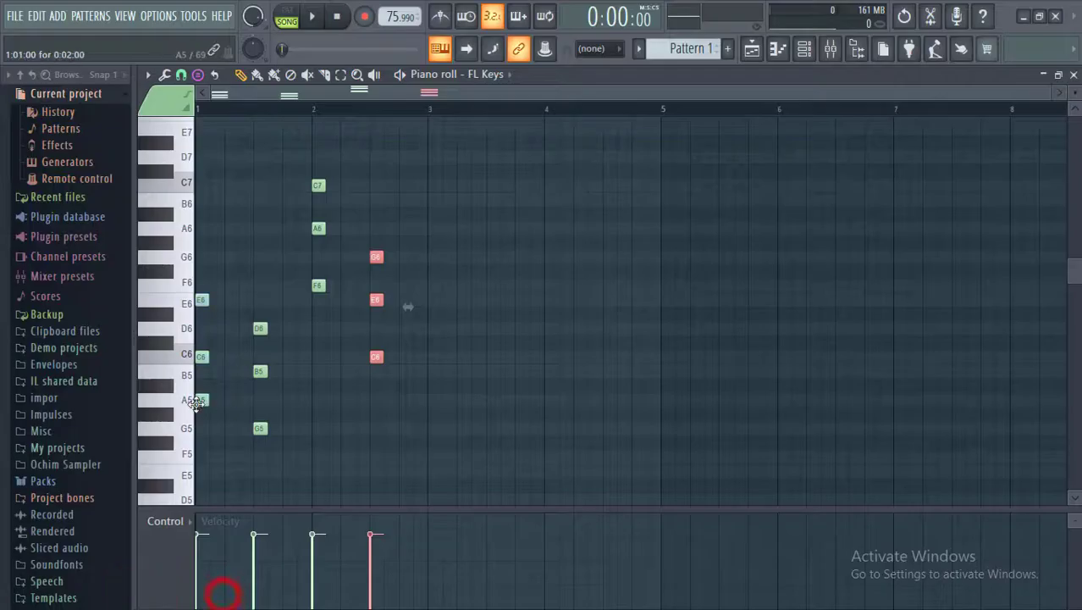
left_click(433, 329)
left_click(491, 285)
left_click_drag(489, 286, 493, 303)
left_click_drag(513, 356, 549, 300)
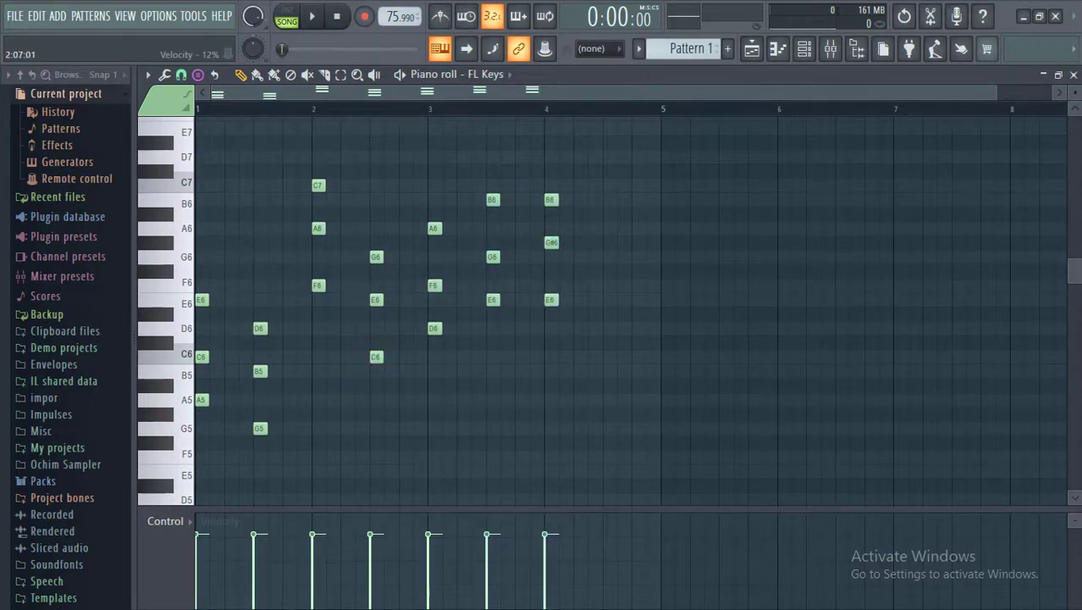
Switch to Chrome and highlight the first two chord and lyric lines of Verse 1 to check the progression
key("super")
left_click(146, 596)
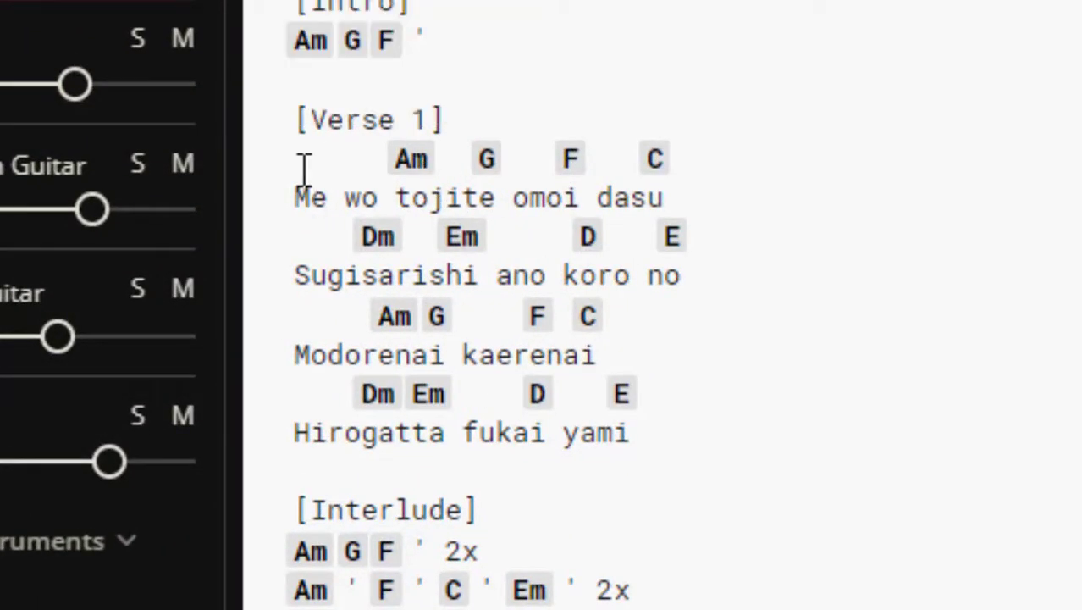
left_click_drag(303, 167, 707, 262)
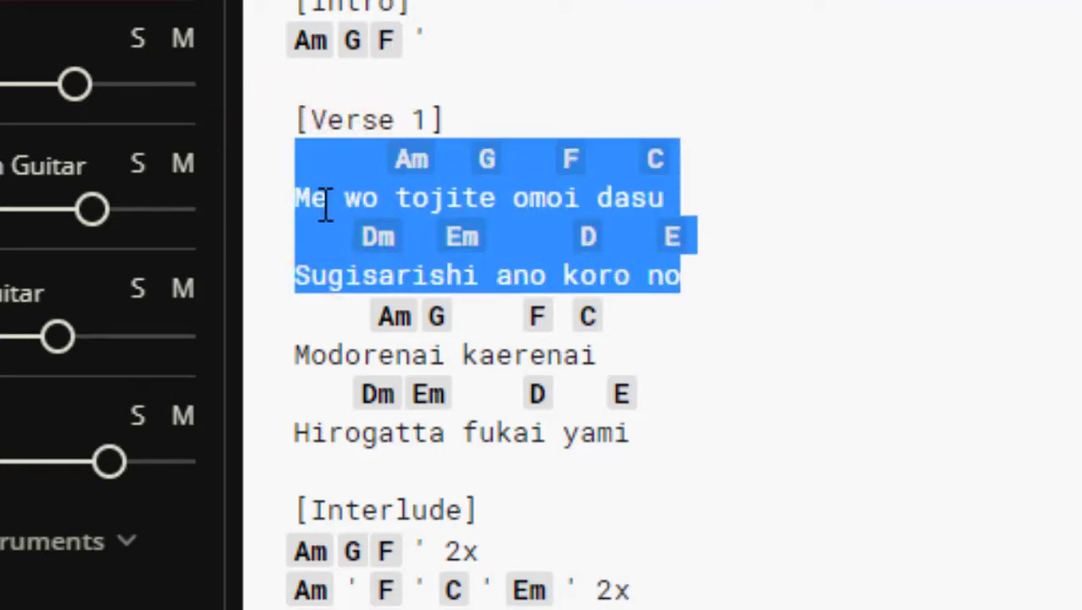
left_click(693, 290)
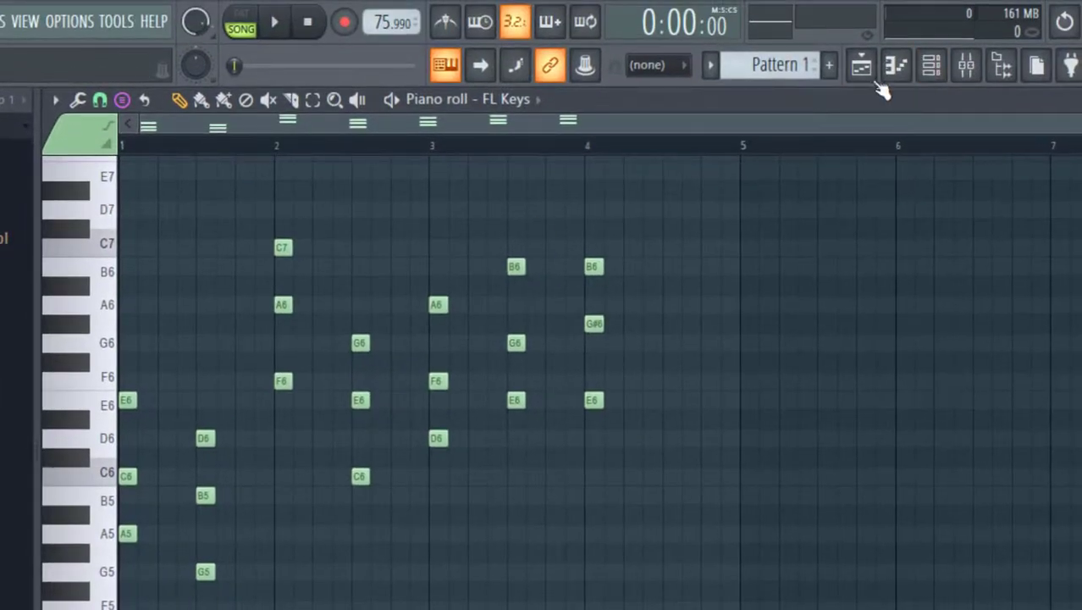
Switch to the FL Studio Playlist and place Pattern 1 at the start of Track 2
left_click(876, 80)
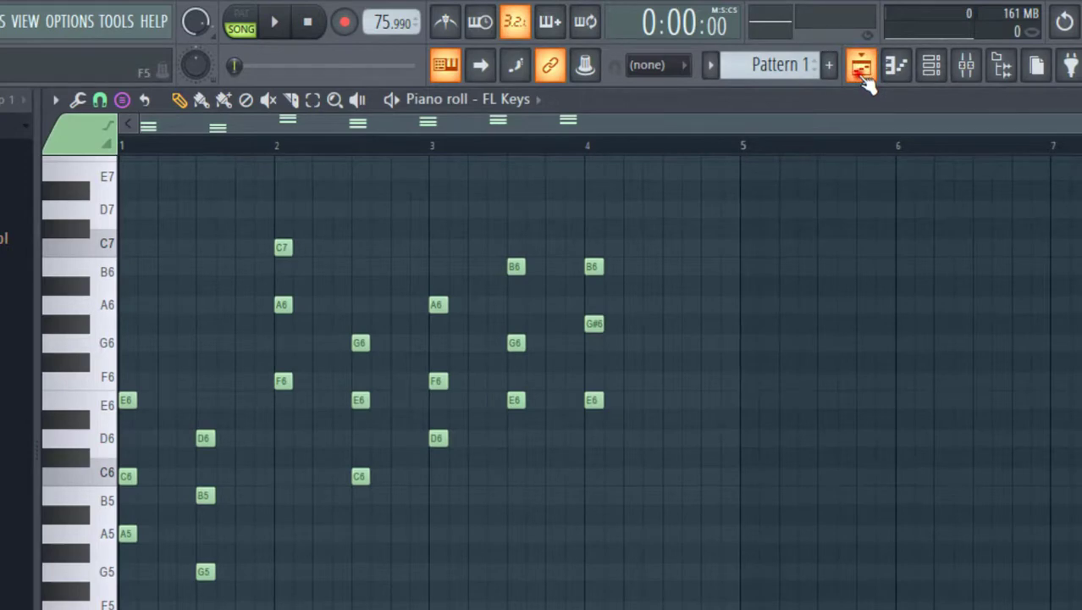
left_click(862, 74)
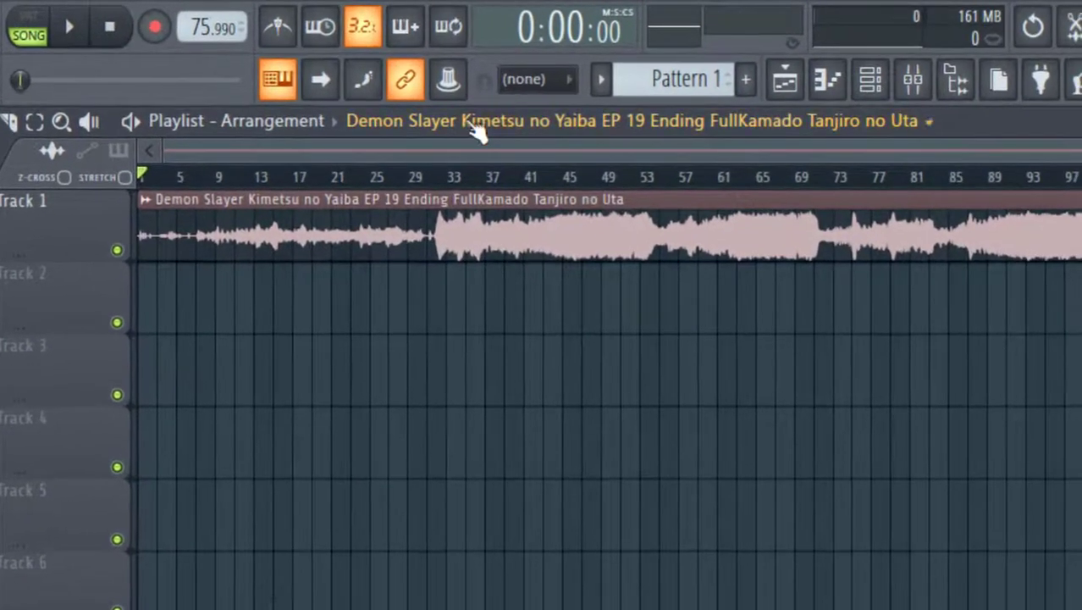
left_click(193, 314)
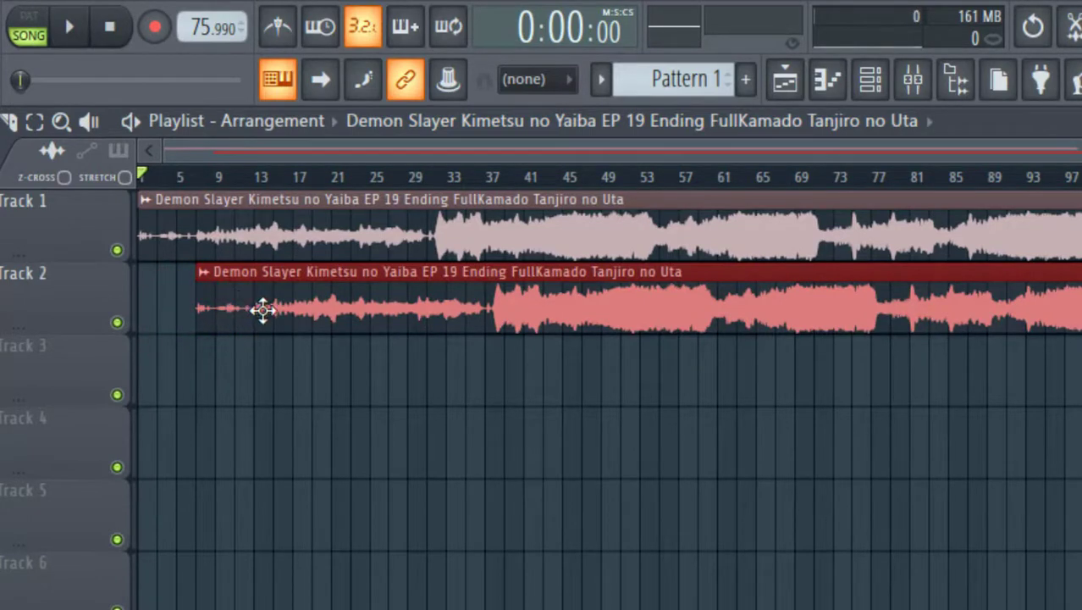
right_click(348, 297)
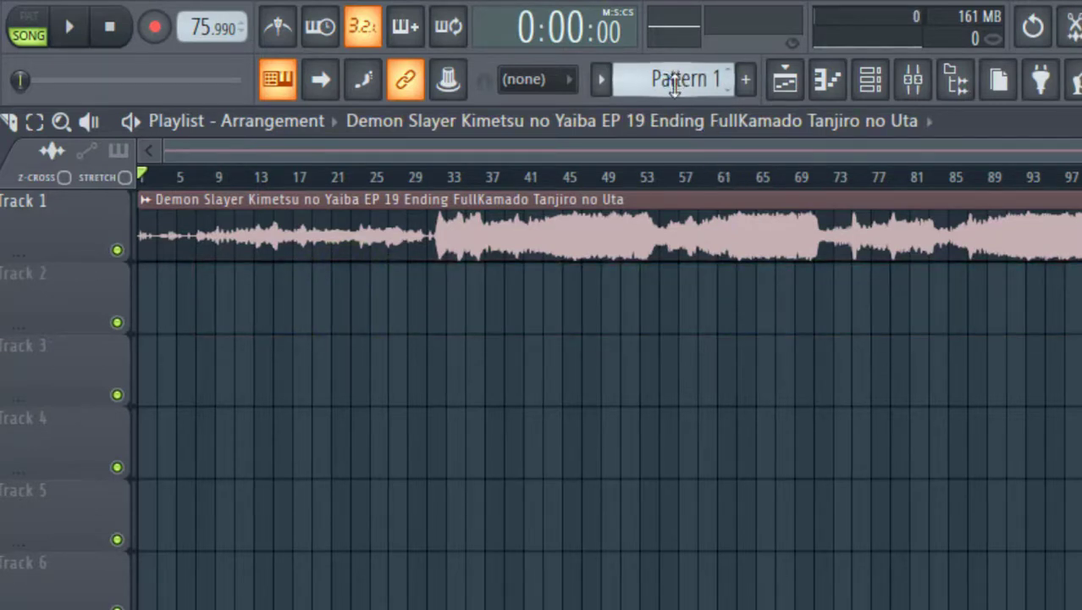
left_click(649, 78)
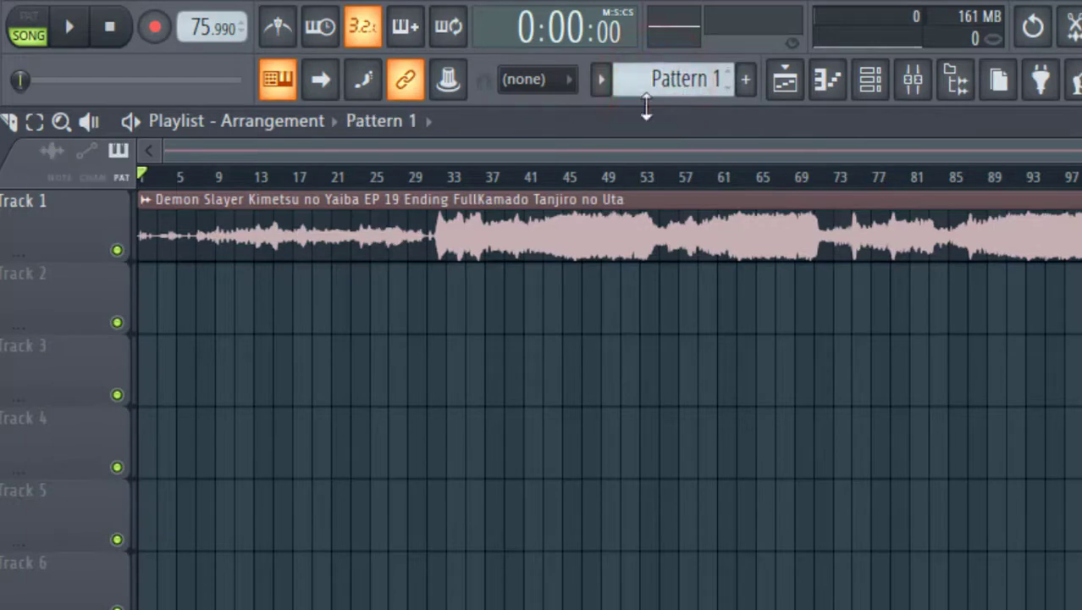
left_click(163, 315)
left_click_drag(174, 309, 145, 314)
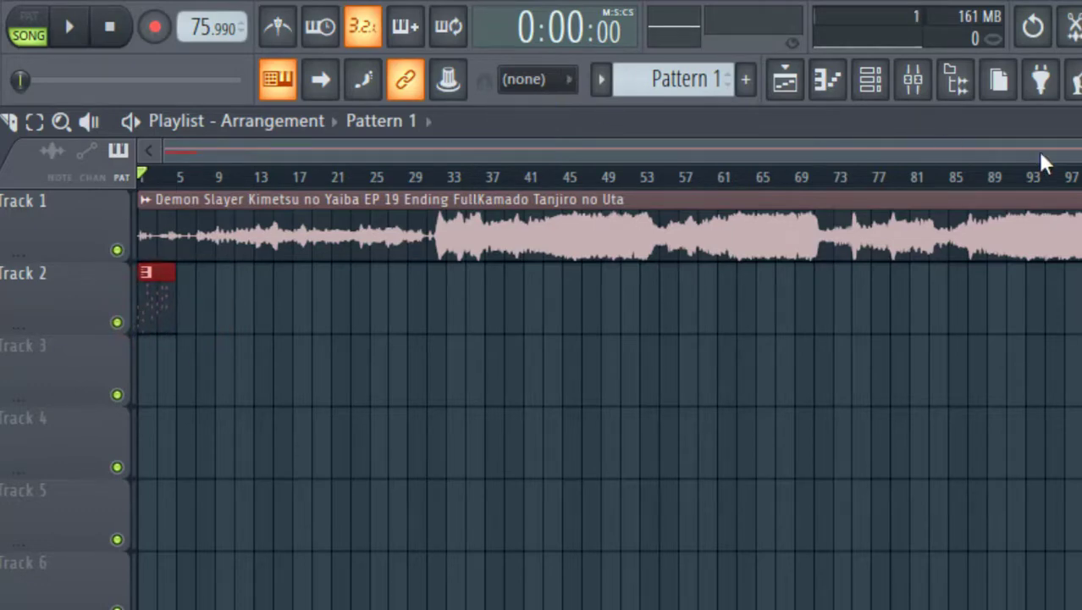
Mute Track 2 in the Playlist and play the song audio briefly from the beginning
left_click_drag(1077, 150, 522, 116)
left_click_drag(145, 171, 219, 174)
left_click(141, 174)
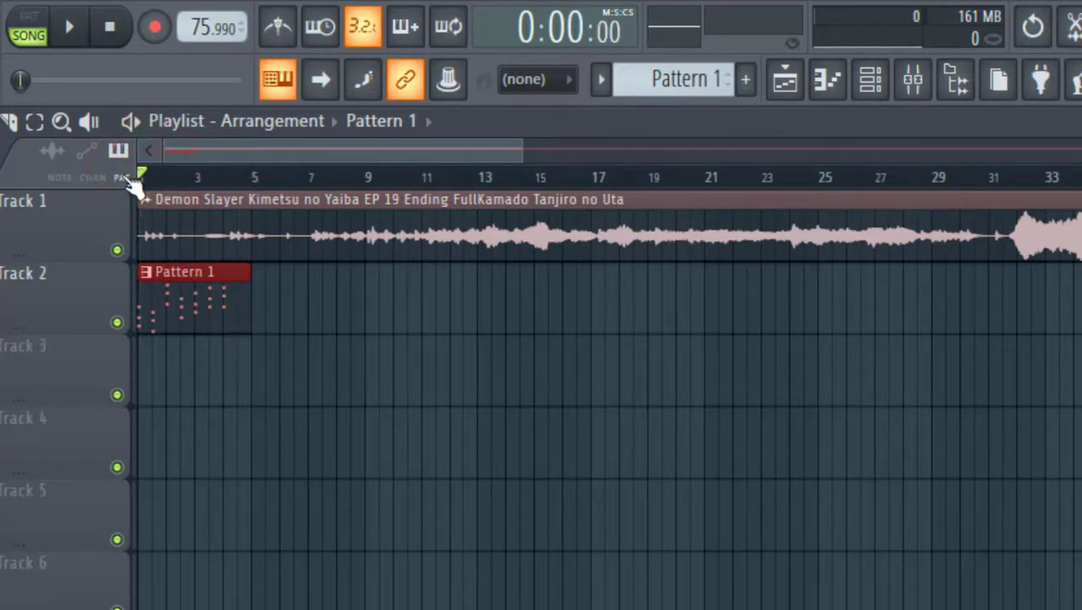
left_click(118, 323)
key("space")
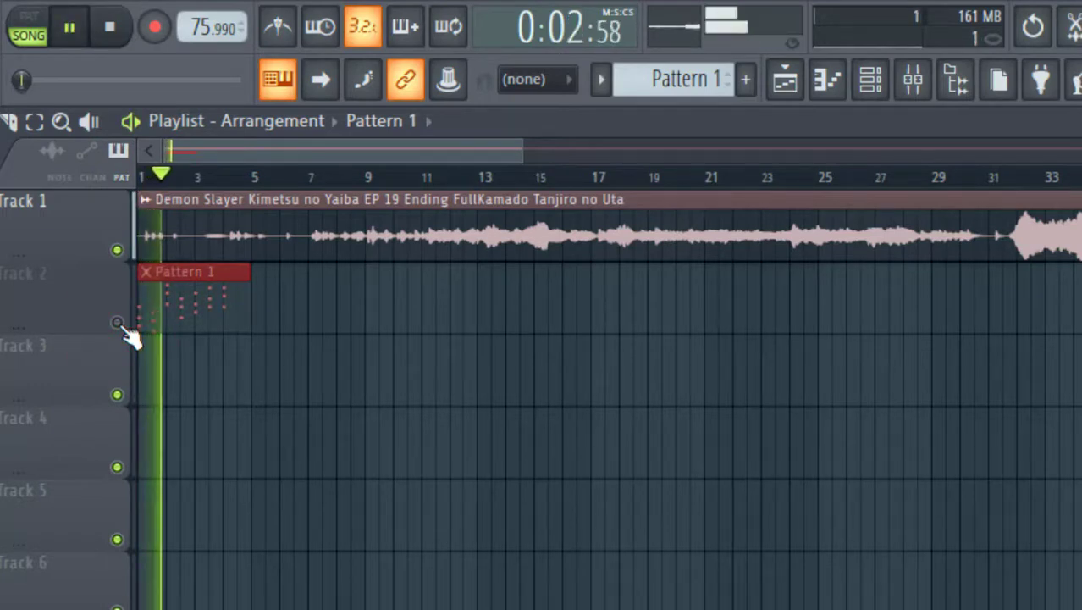
key("space")
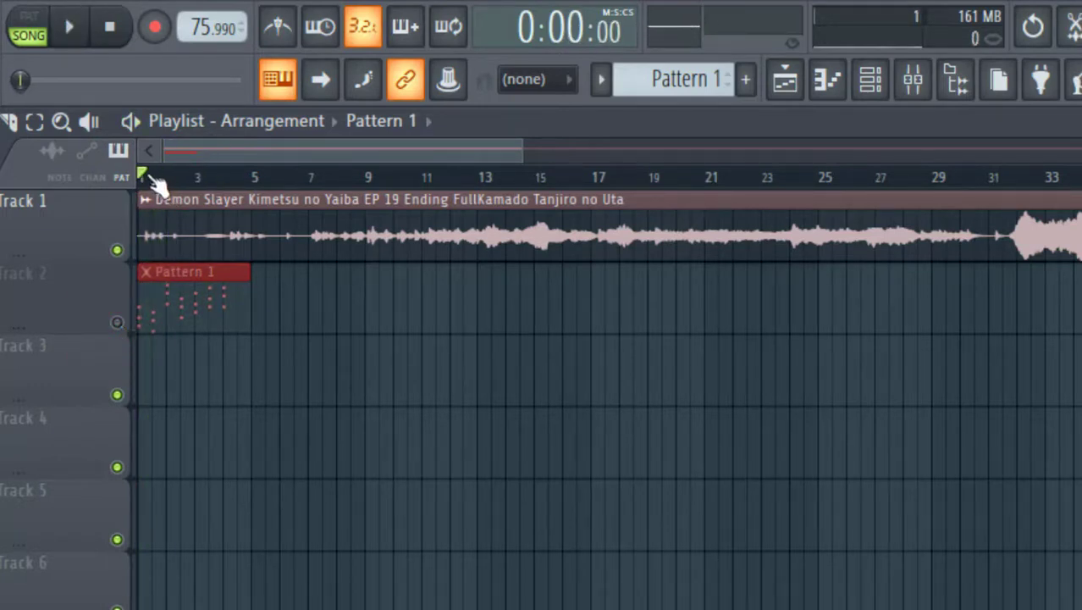
Play the audio from around bar 7, set the playhead just before bar 7, and unmute Track 2
mouse_move(145, 173)
left_mouse_down()
mouse_move(225, 179)
mouse_move(313, 207)
left_mouse_up()
key("space")
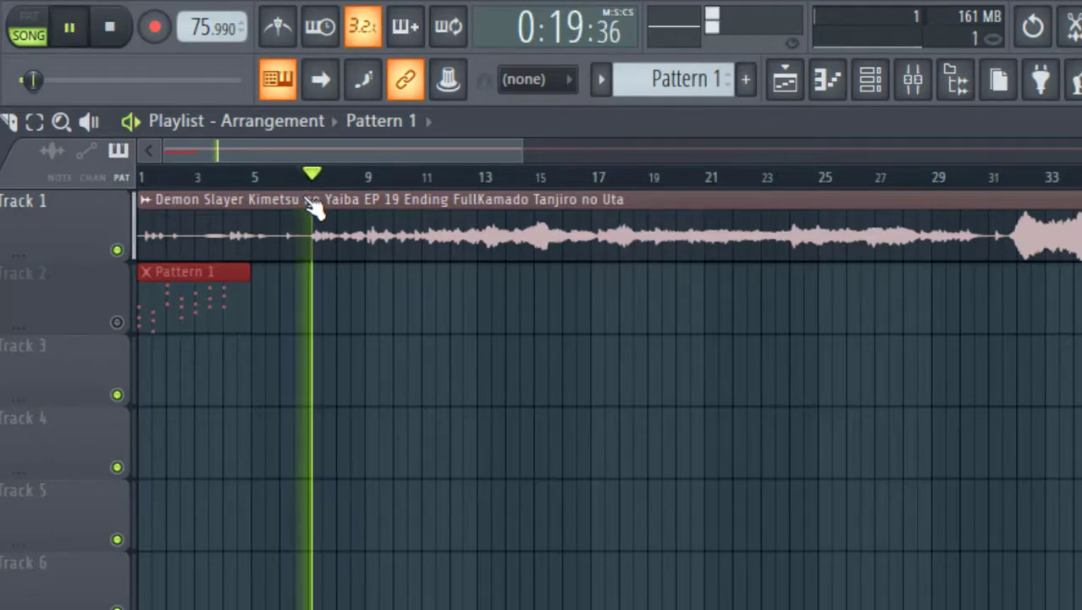
key("space")
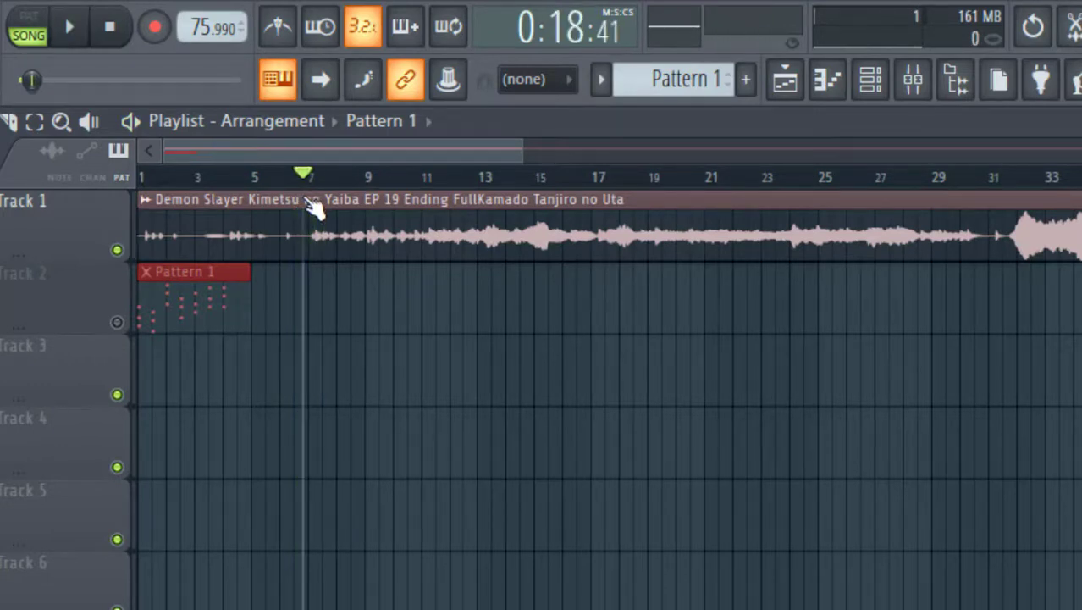
left_click(309, 177)
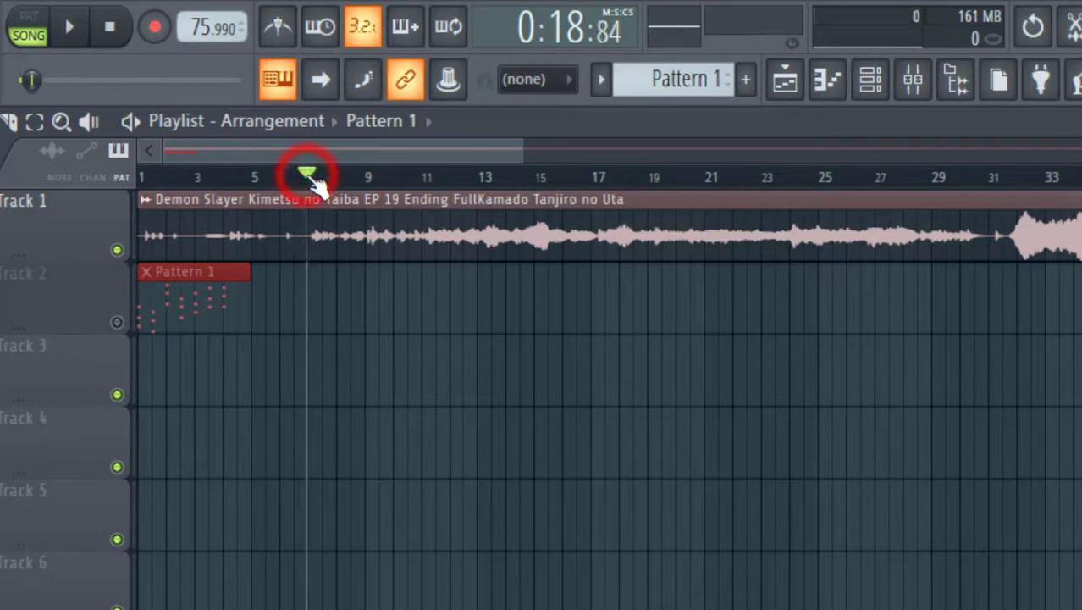
left_click(117, 322)
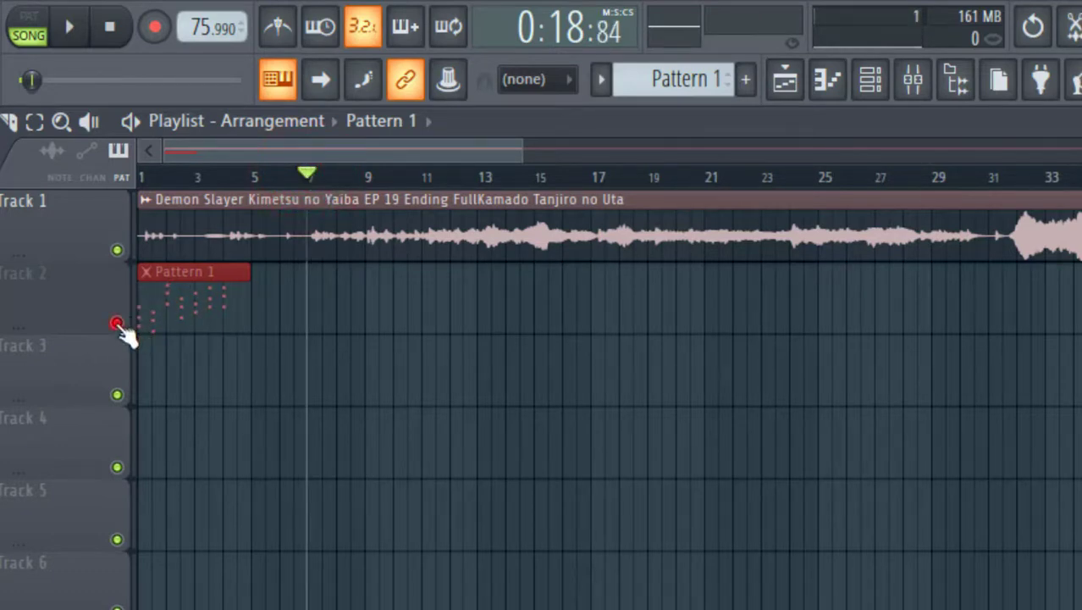
Move the Pattern 1 clip on Track 2 to start at bar 7 and play it briefly with the song
left_click_drag(176, 307, 346, 310)
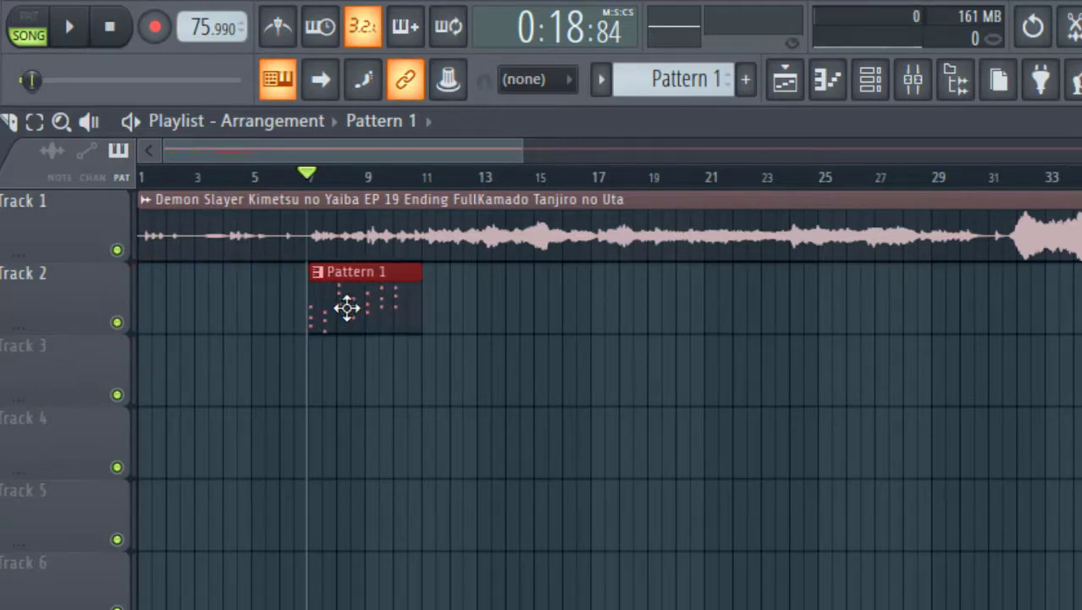
key("space")
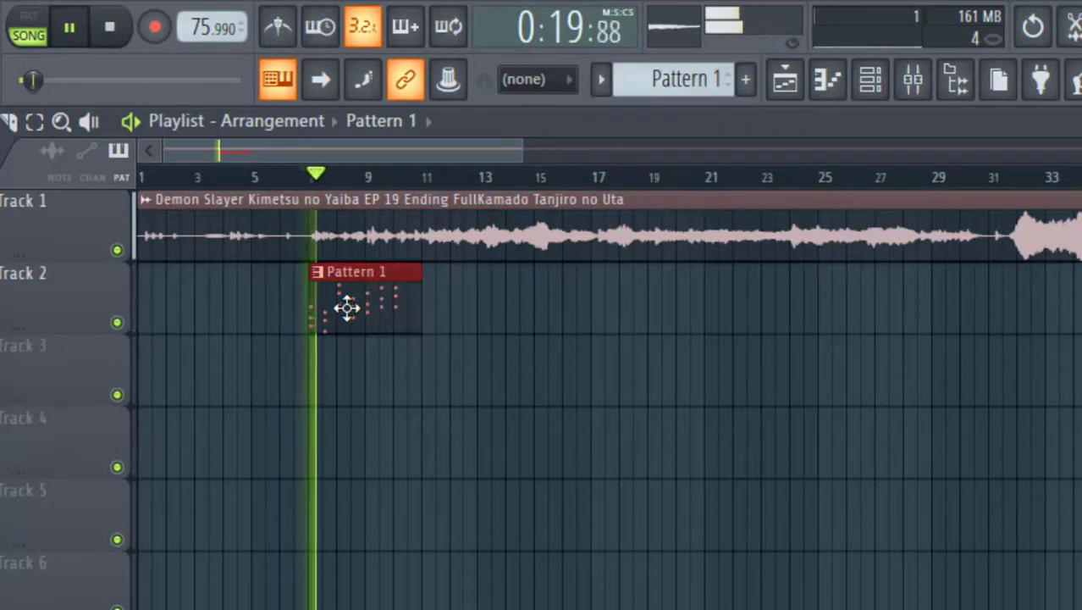
key("space")
Shift the Pattern 1 clip slightly past bar 7 to match the first strong audio onset and play the passage briefly
left_click_drag(165, 150, 238, 147)
left_click_drag(527, 150, 222, 155)
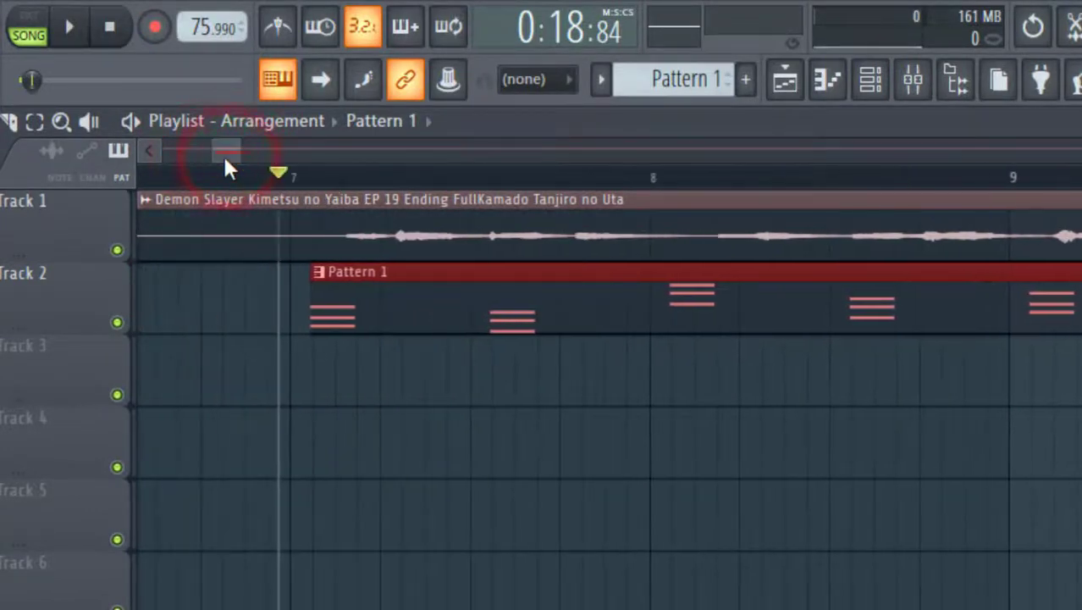
left_click_drag(364, 309, 447, 309)
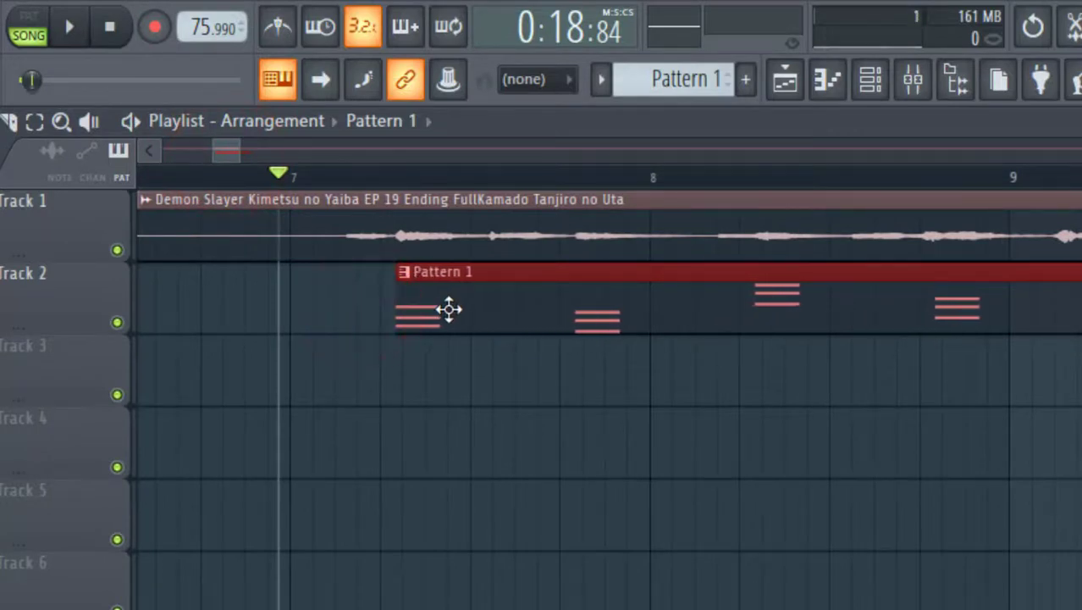
key("space")
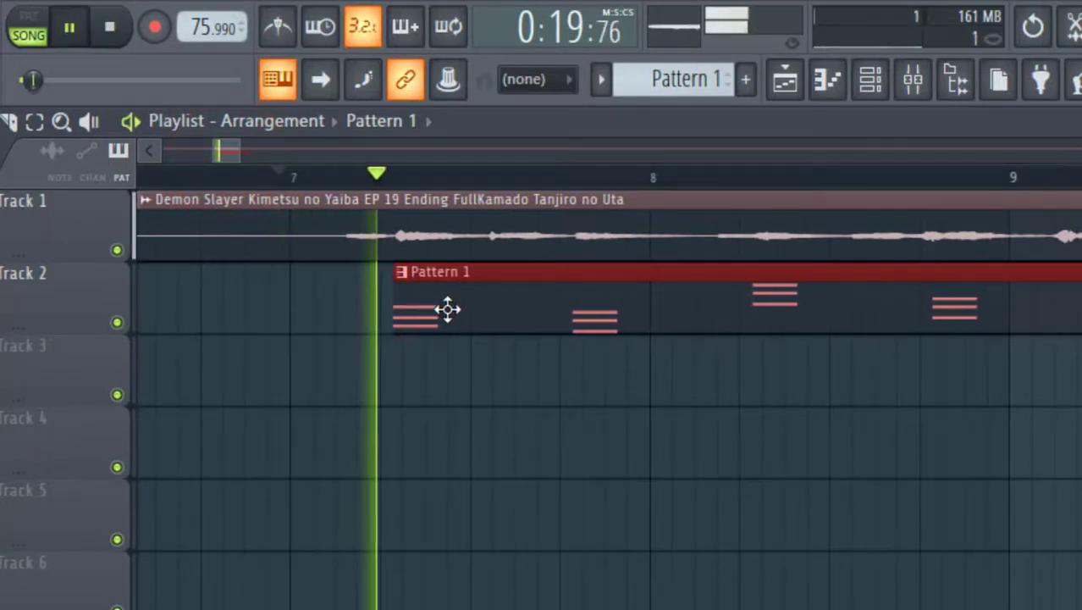
key("space")
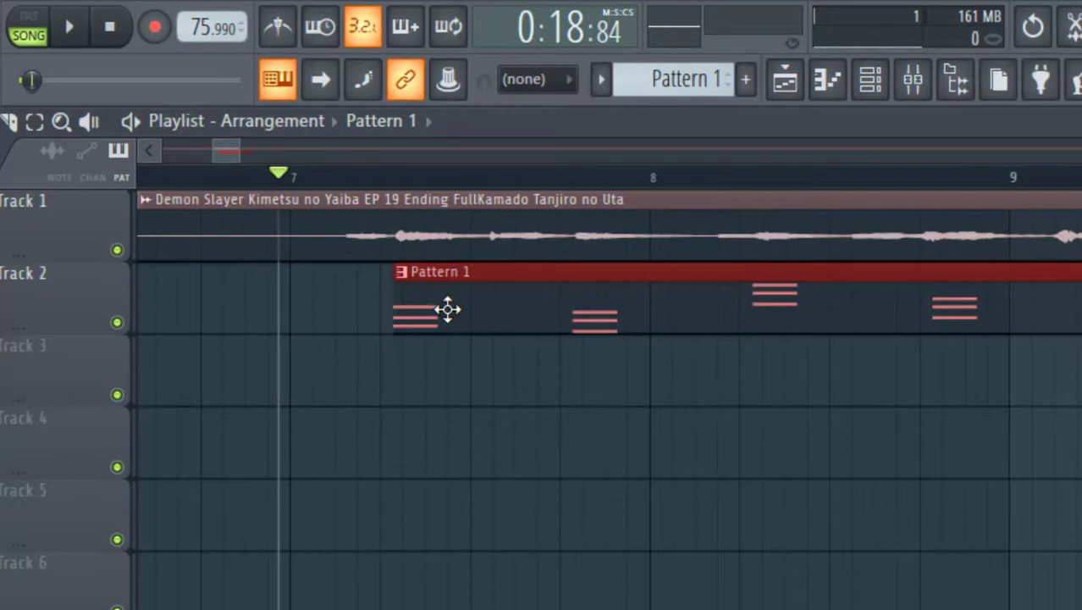
Nudge the Pattern 1 clip slightly earlier and back to the audio onset, with snapping set to (none)
left_click(534, 80)
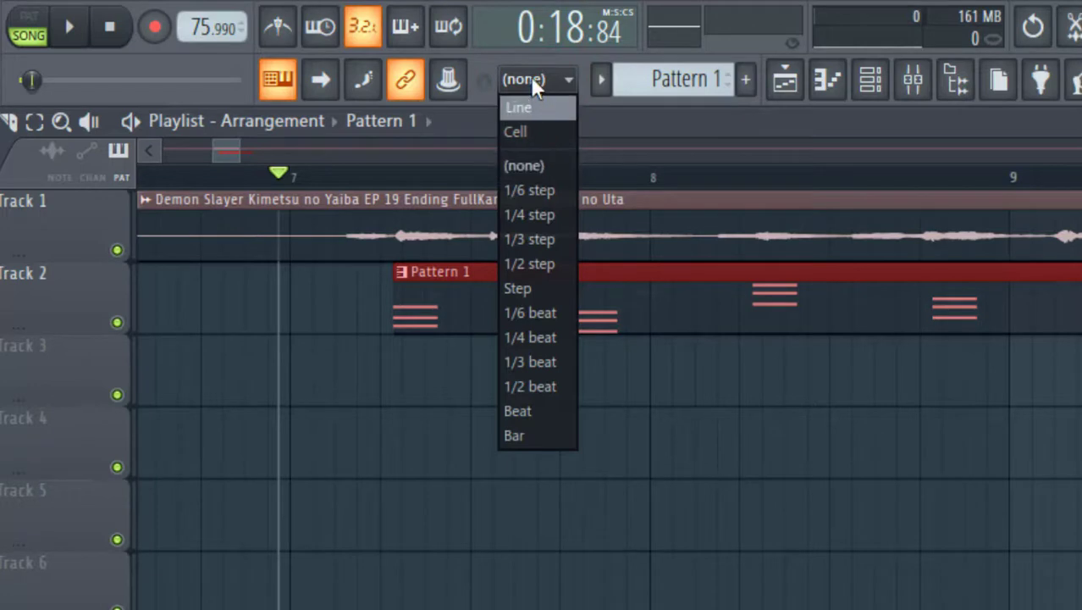
left_click(437, 298)
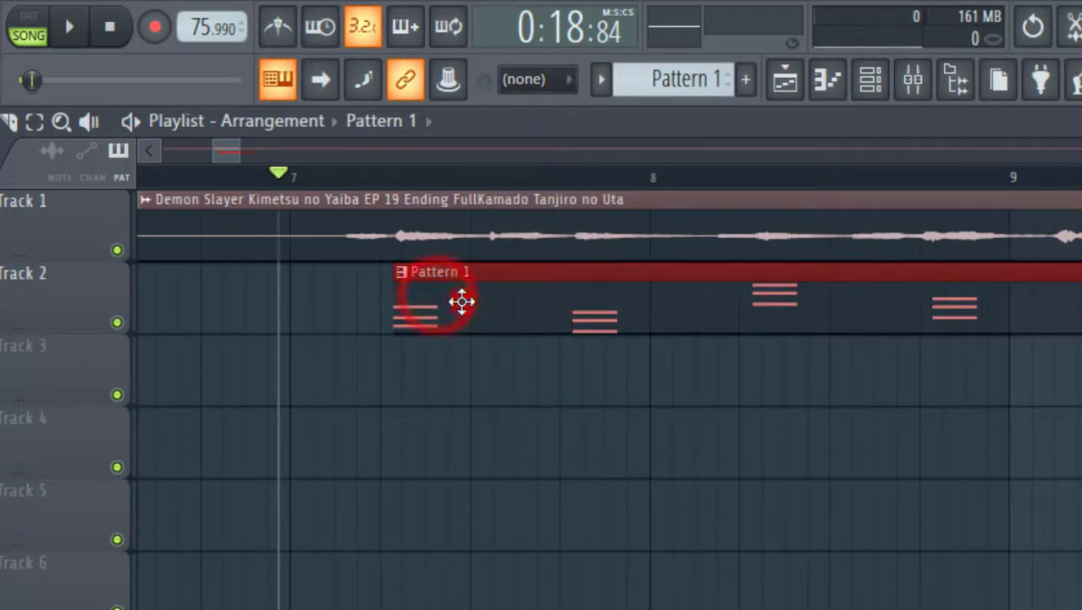
left_click_drag(461, 300, 421, 304)
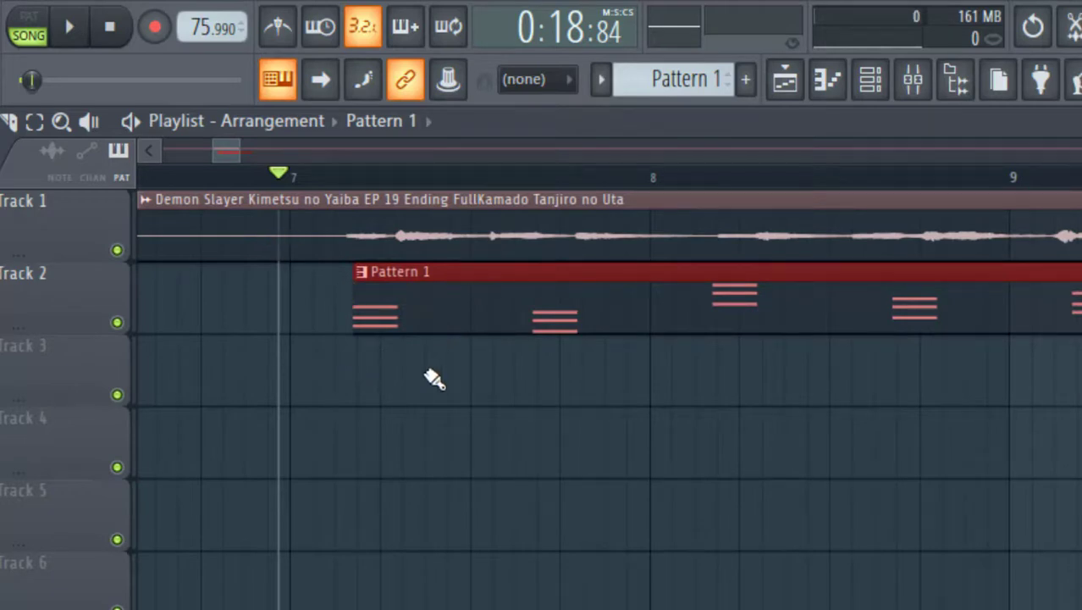
left_click_drag(467, 304, 502, 306)
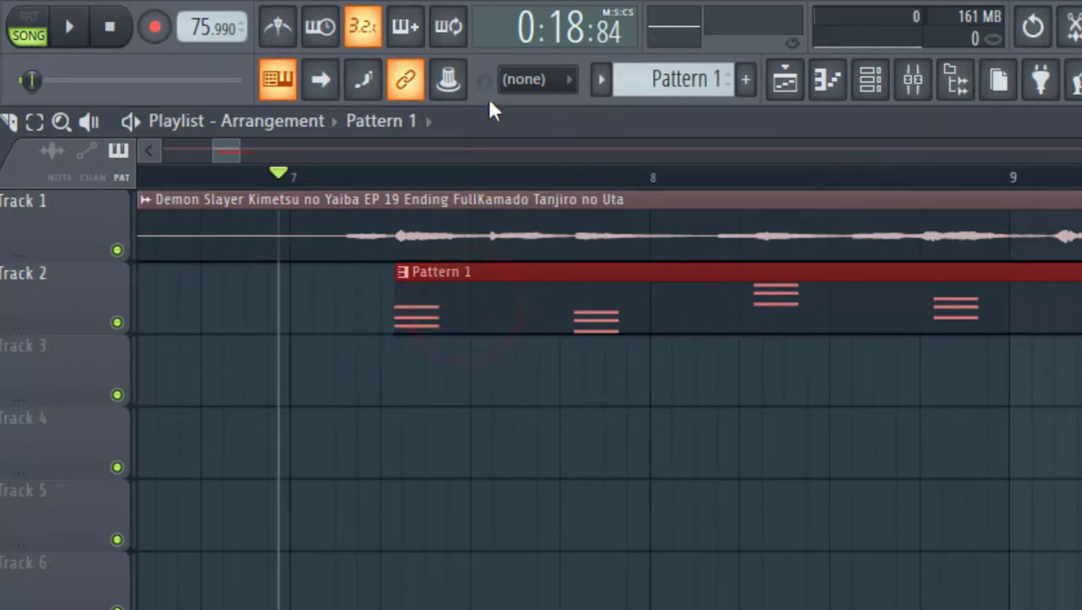
left_click(527, 88)
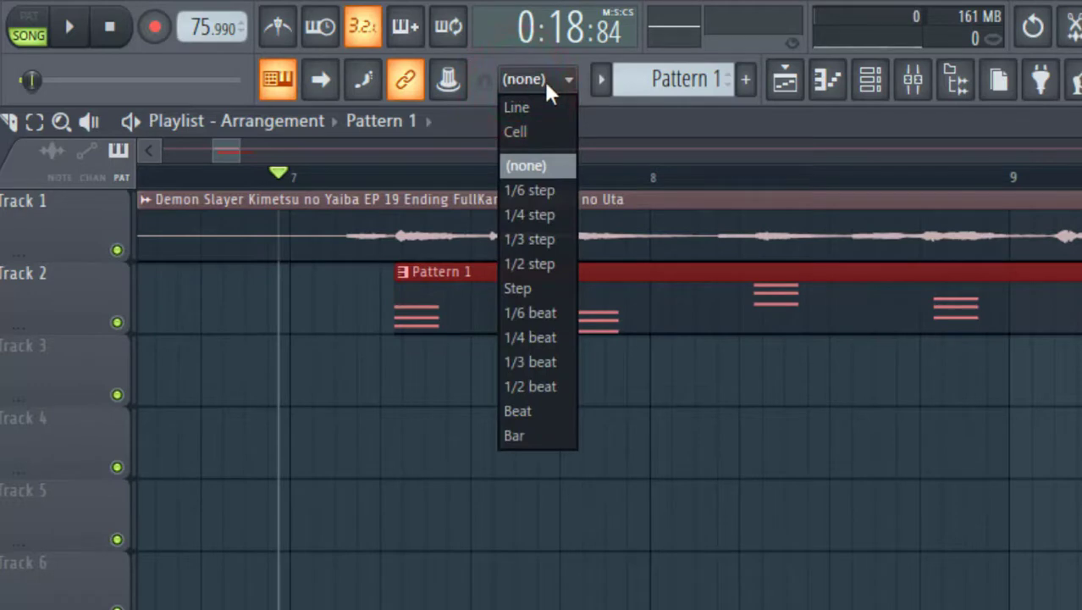
left_click(525, 169)
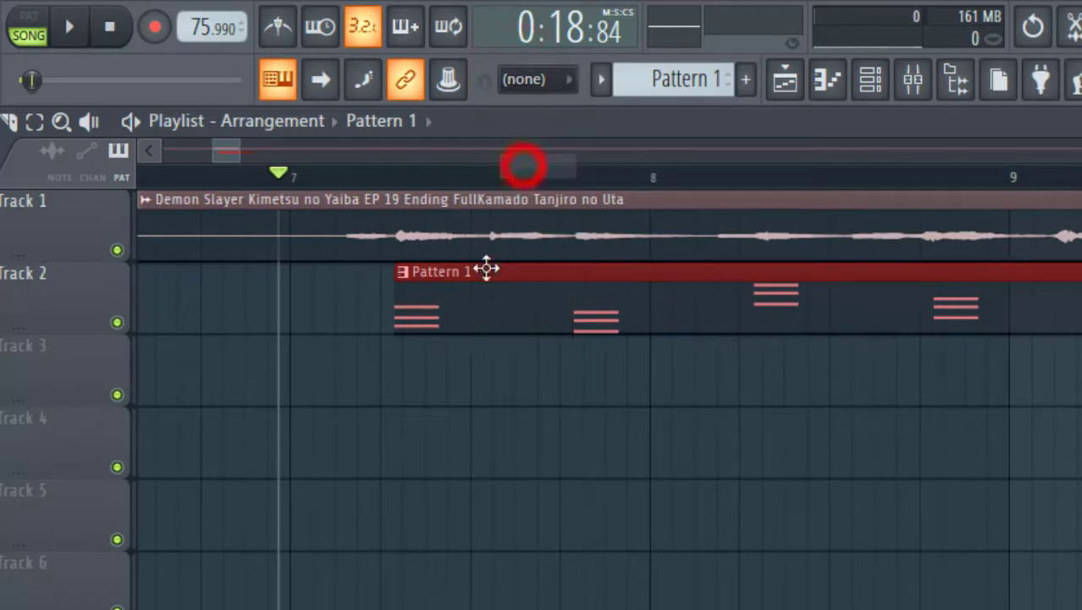
left_click(440, 316)
Set the playhead just before the Pattern 1 clip and play the chords together with the song audio
left_click(382, 179)
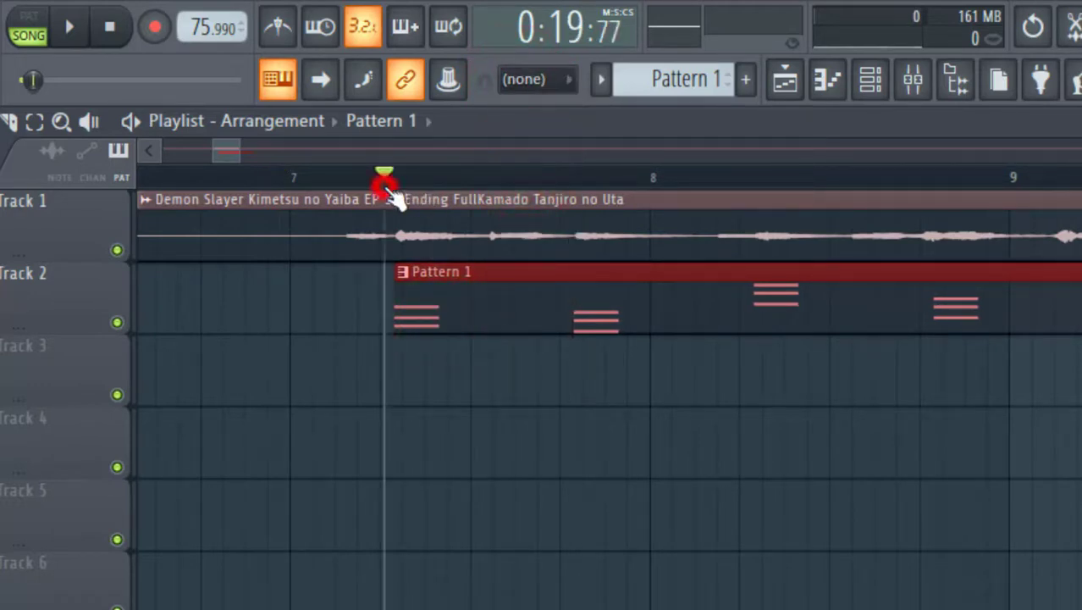
key("space")
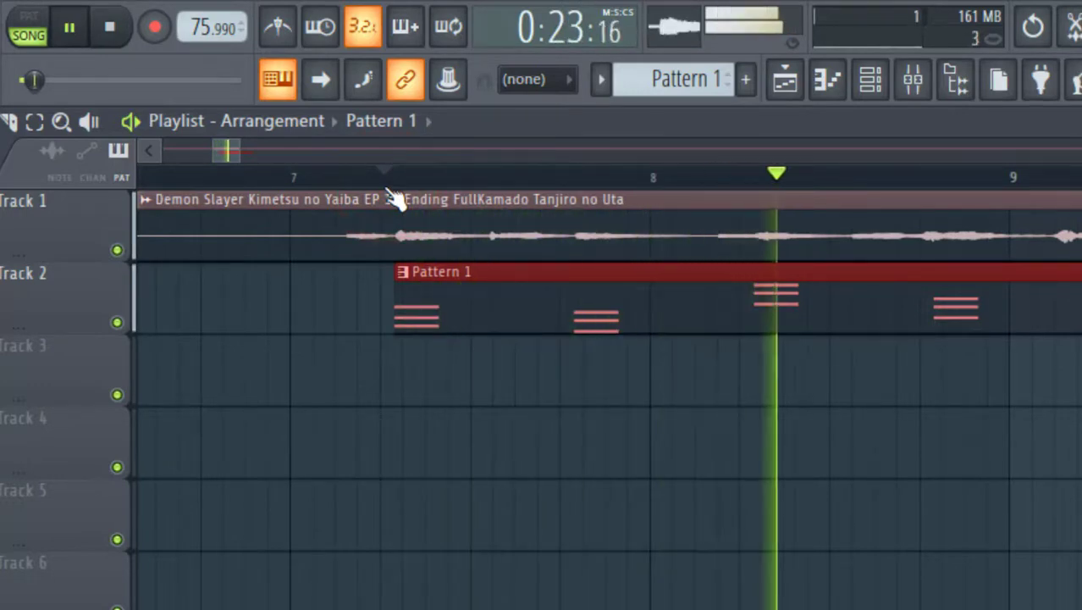
key("space")
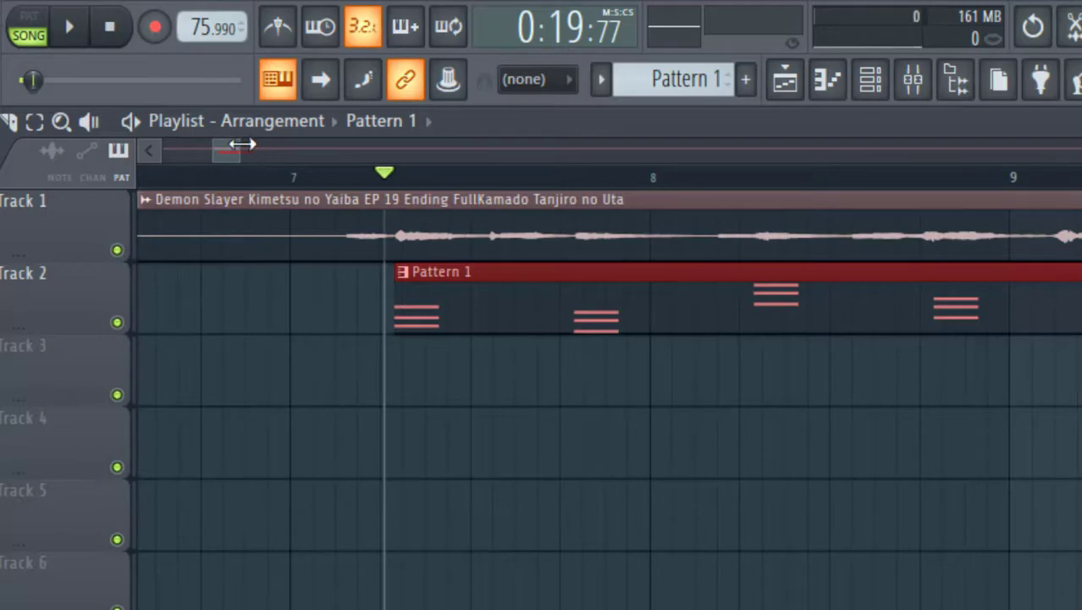
Switch to Chrome to compare the Verse 1 chords with the pattern, and return to the FL Studio Playlist
left_click_drag(241, 145, 241, 157)
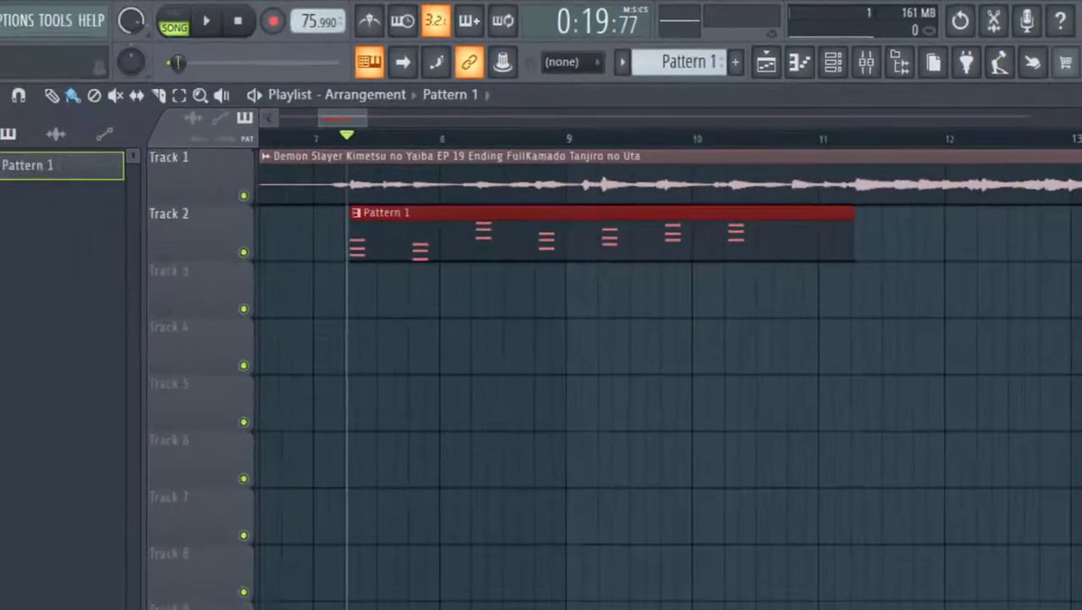
key("super")
left_click(149, 601)
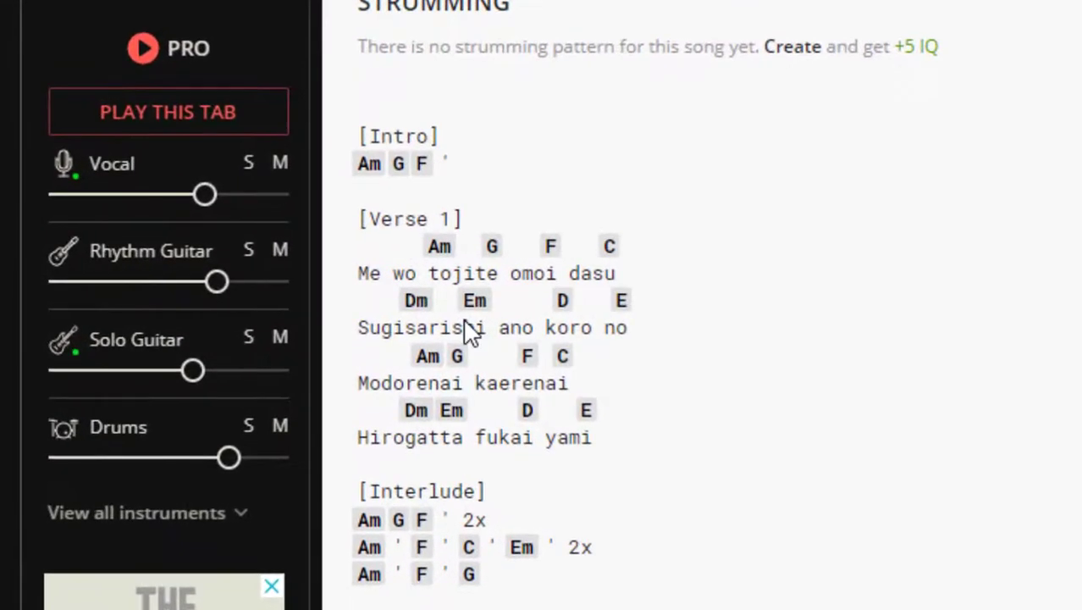
key("super")
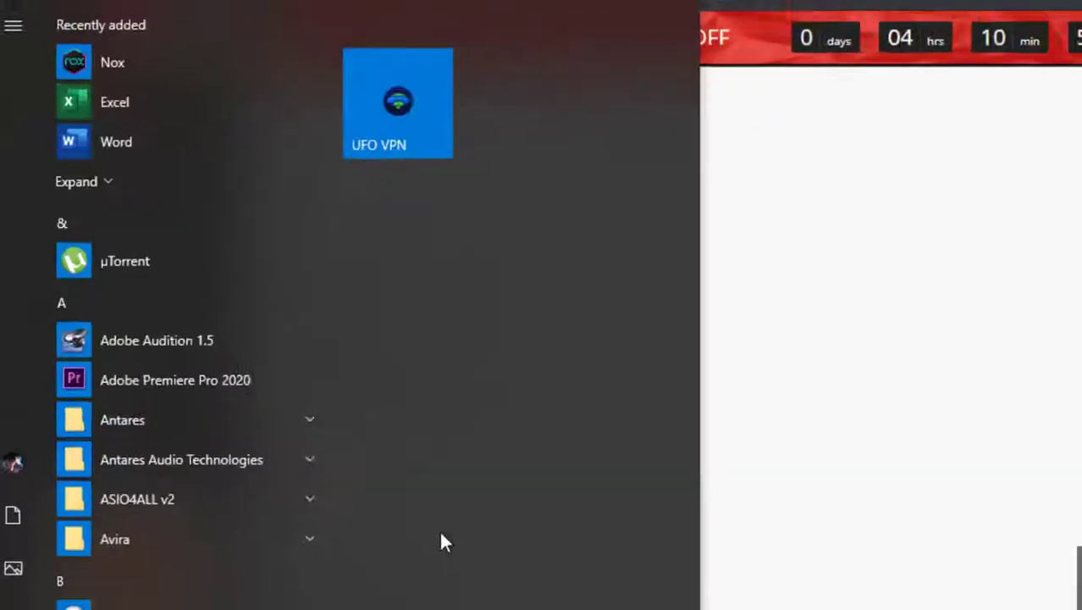
left_click(220, 598)
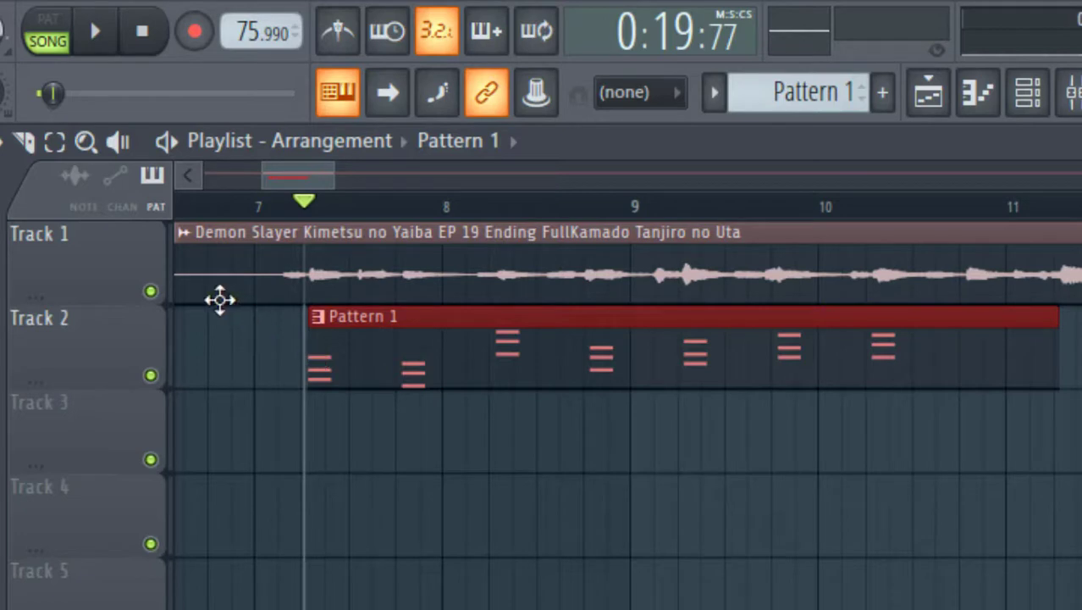
Mute the song audio on Track 1 and play the Pattern 1 chords alone
left_click(151, 293)
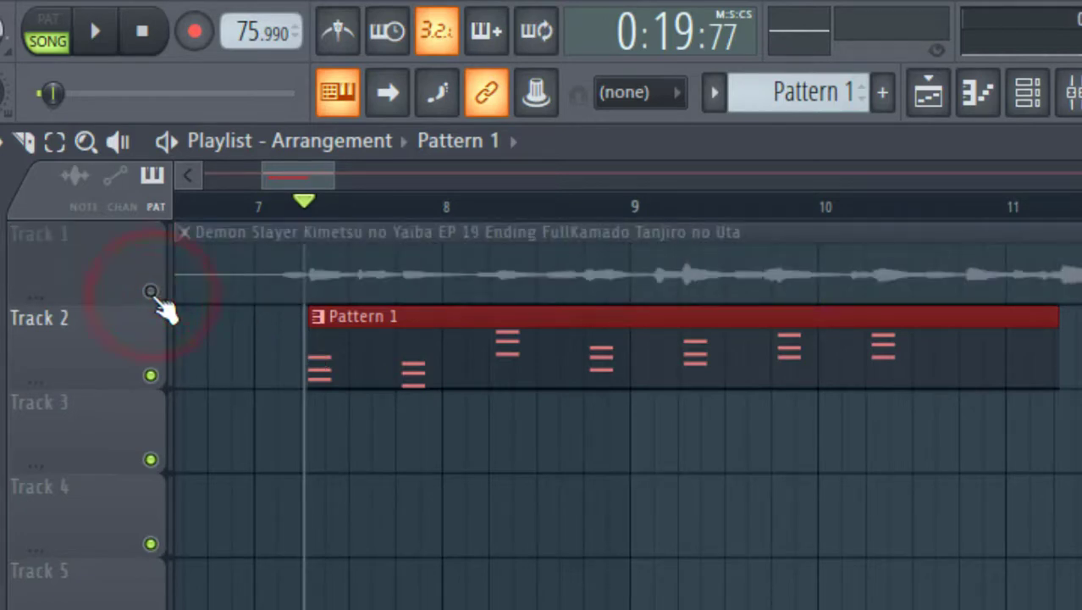
key("space")
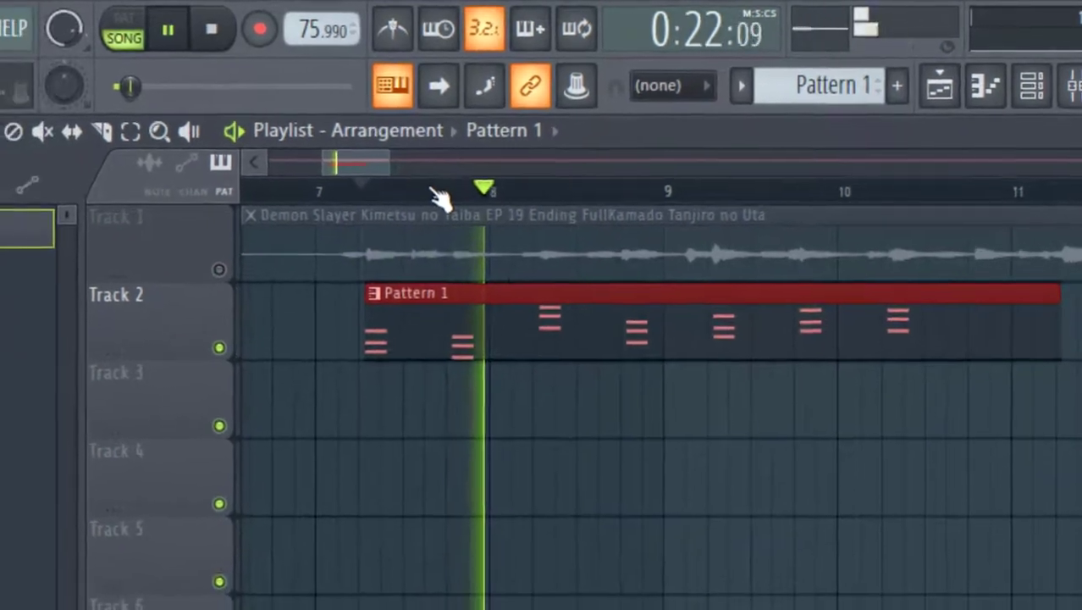
key("space")
Open the FL Keys instrument from the Channel rack, raise its Release to maximum, and preview the chords
left_click(426, 290)
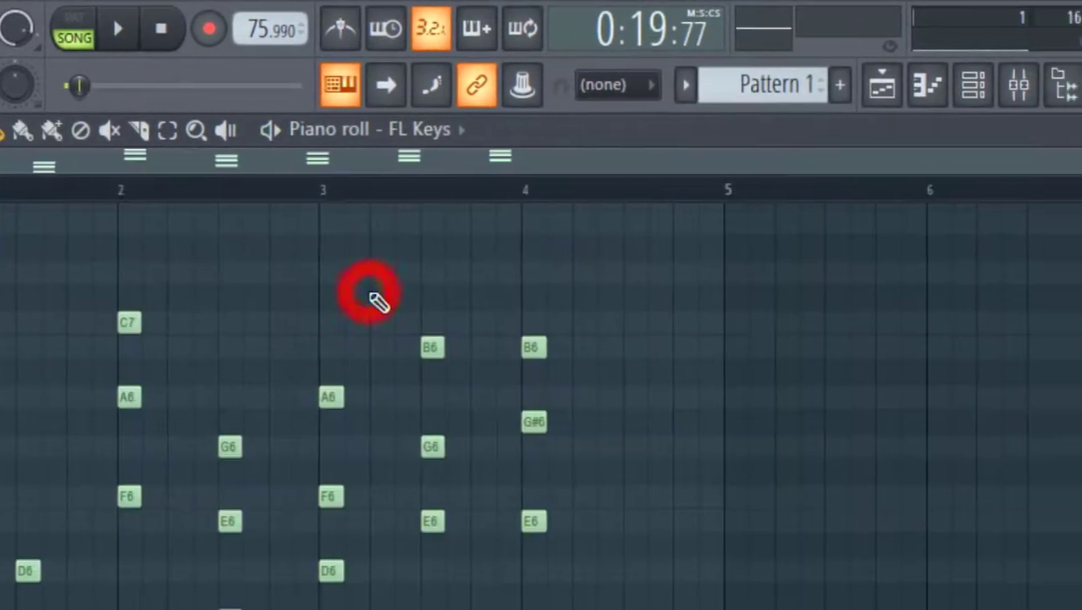
left_click(928, 84)
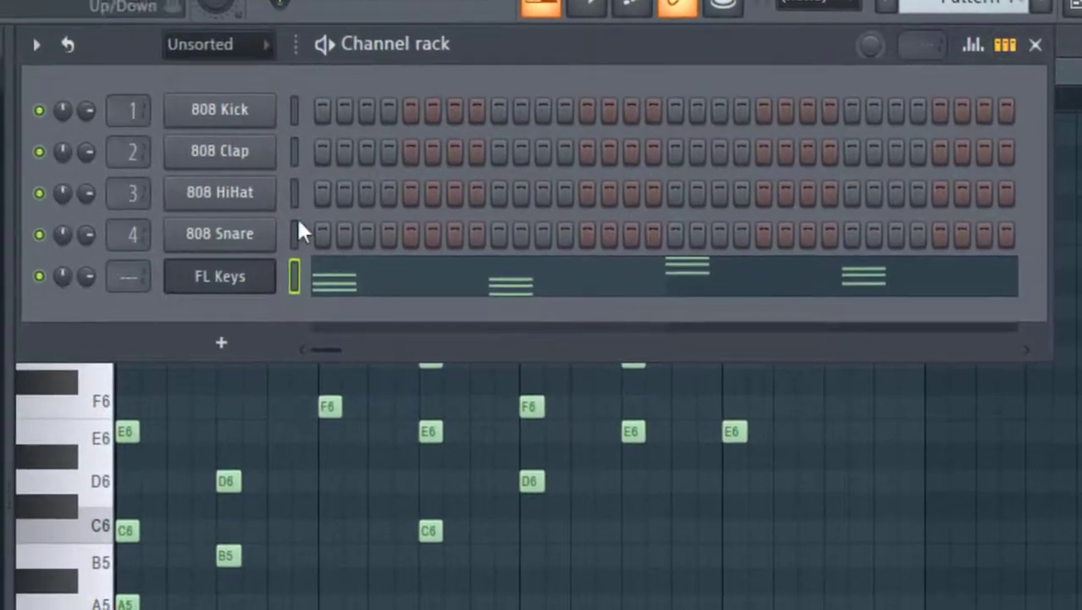
left_click(240, 285)
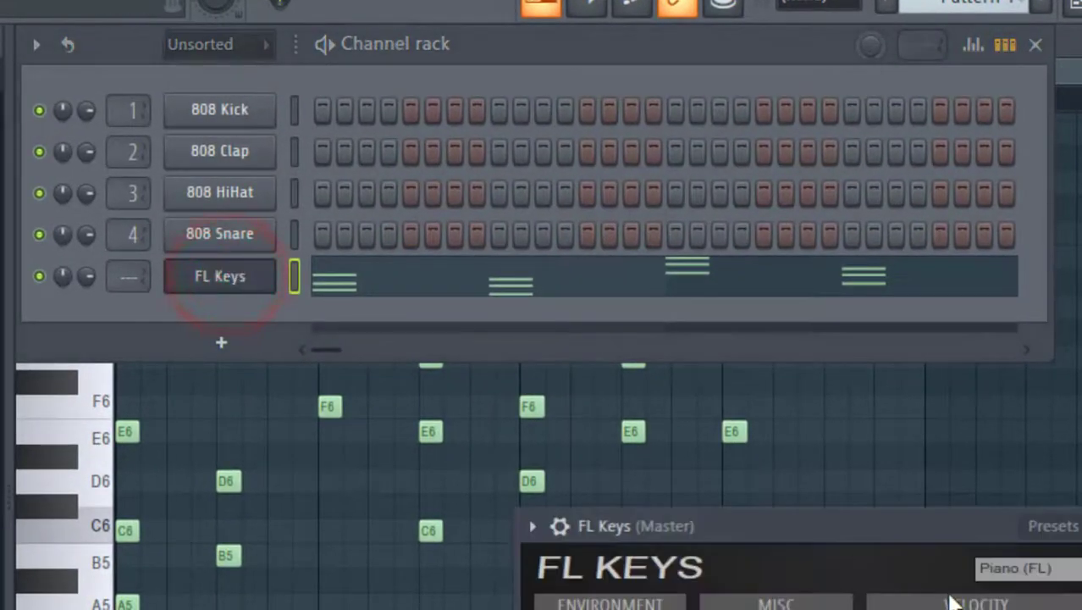
left_click_drag(860, 524, 906, 322)
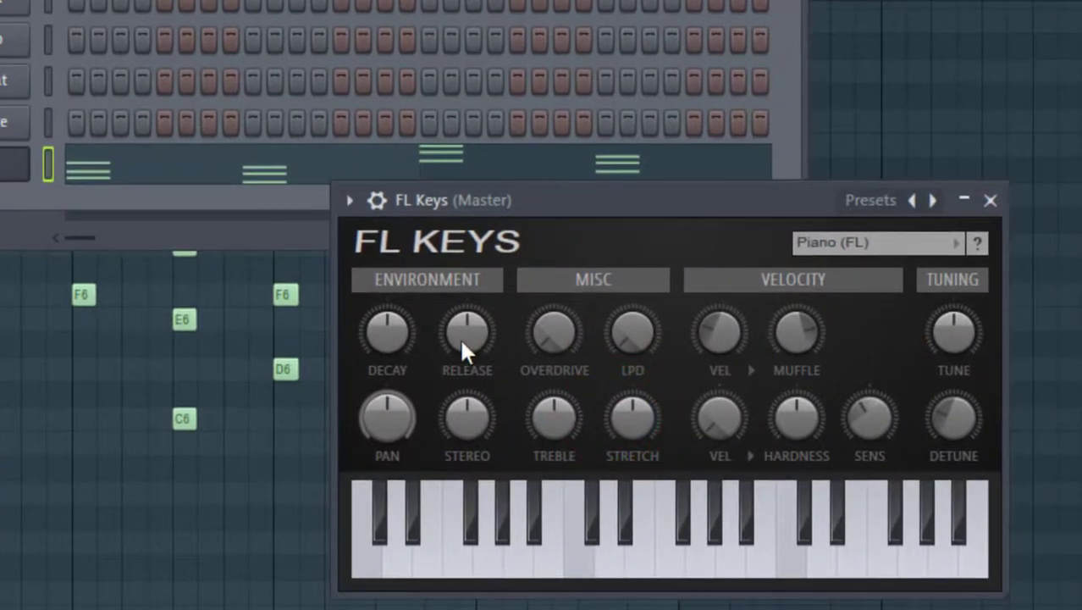
left_click_drag(461, 341, 461, 263)
key("space")
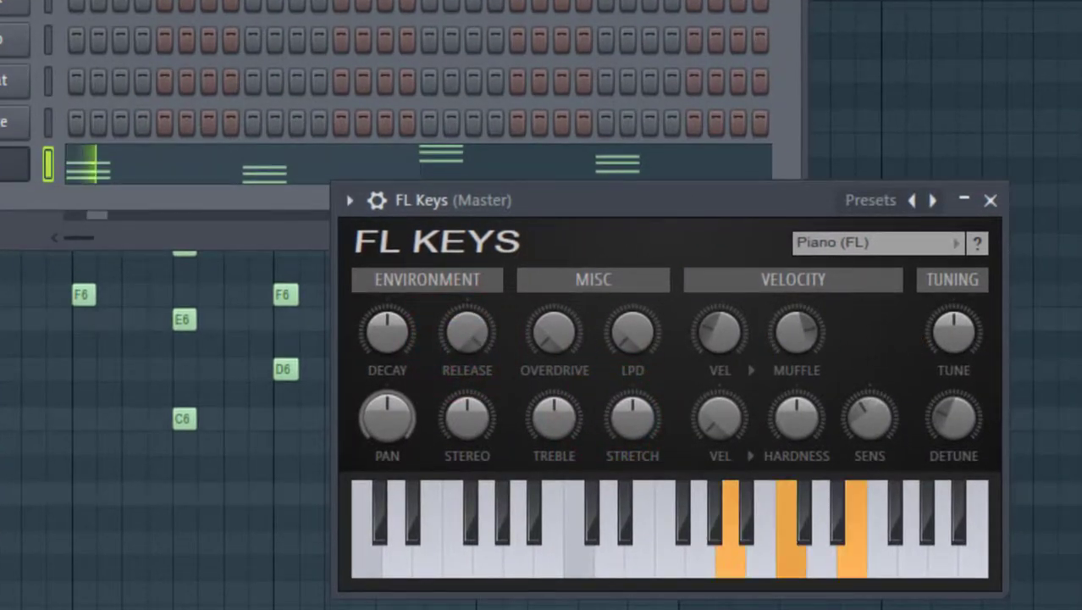
key("space")
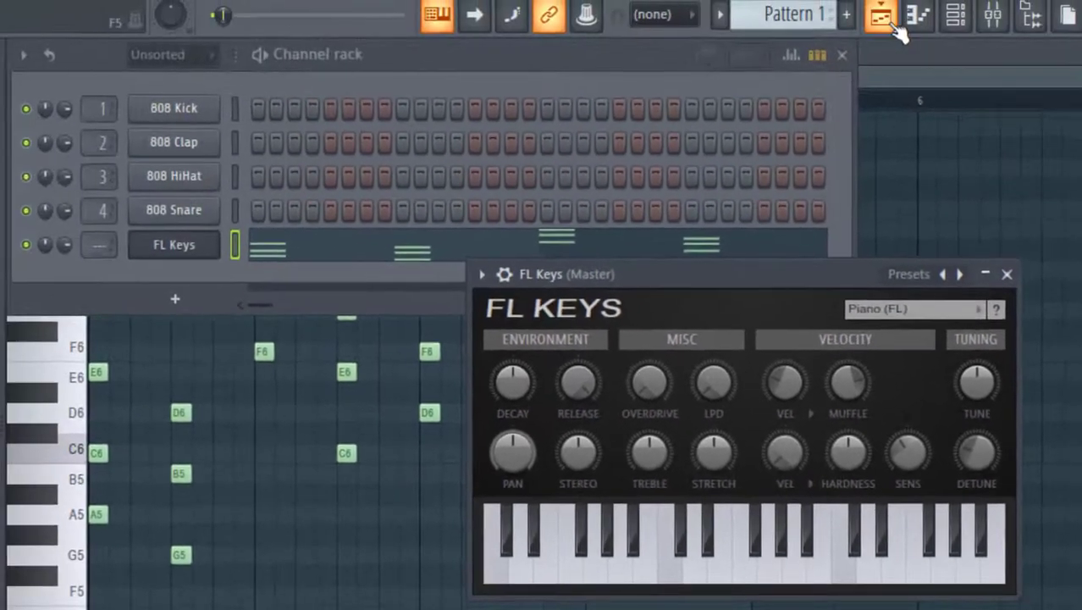
Return to the Playlist, play the Pattern 1 chords alone from the clip's start, and set the playhead between bars 7 and 8
left_click(885, 20)
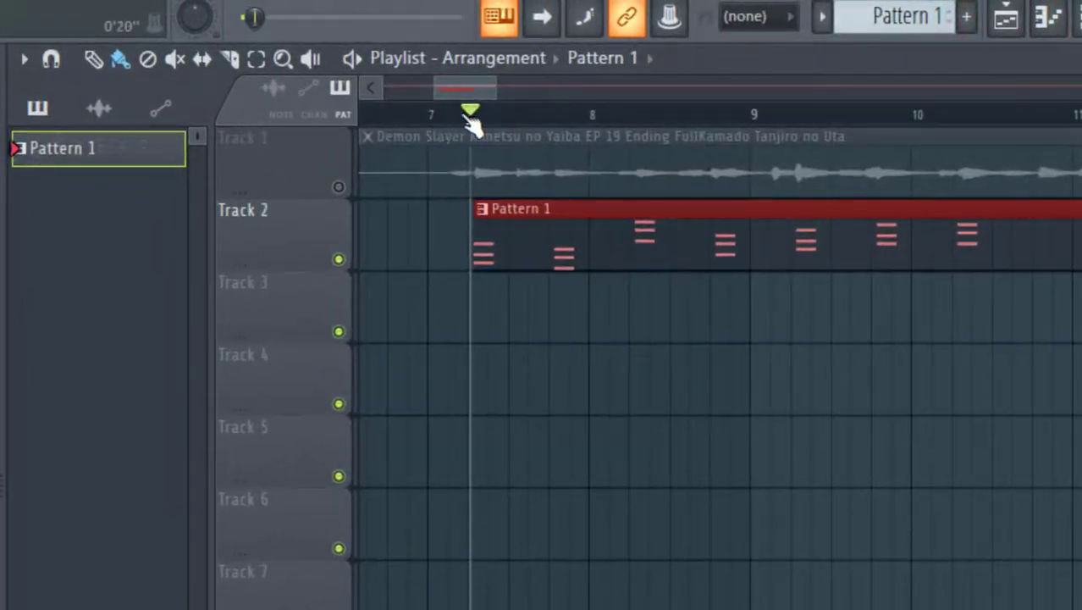
key("space")
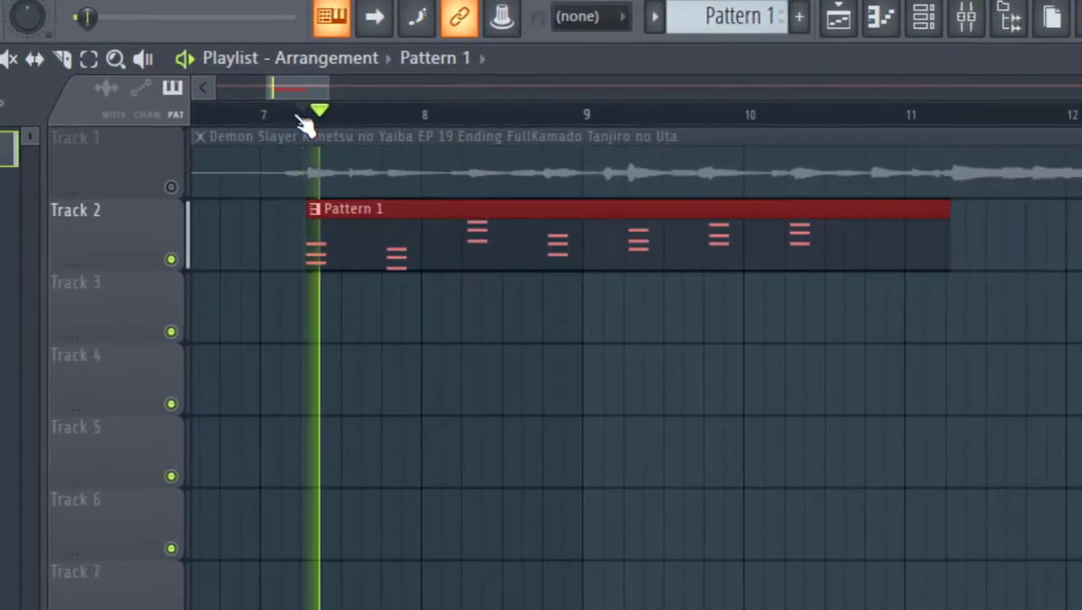
key("space")
key("space")
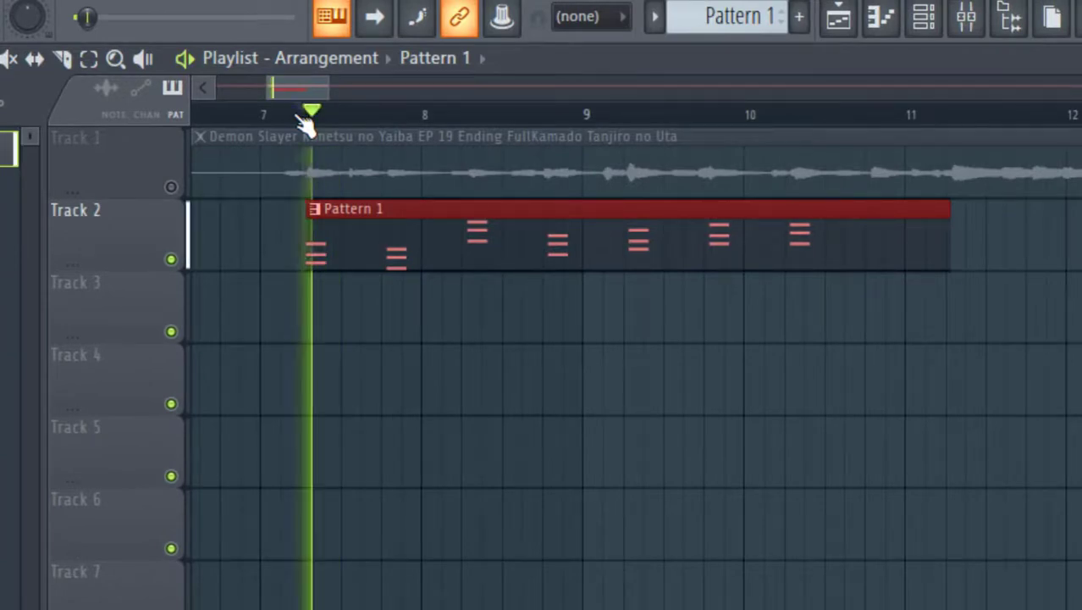
key("space")
key("space")
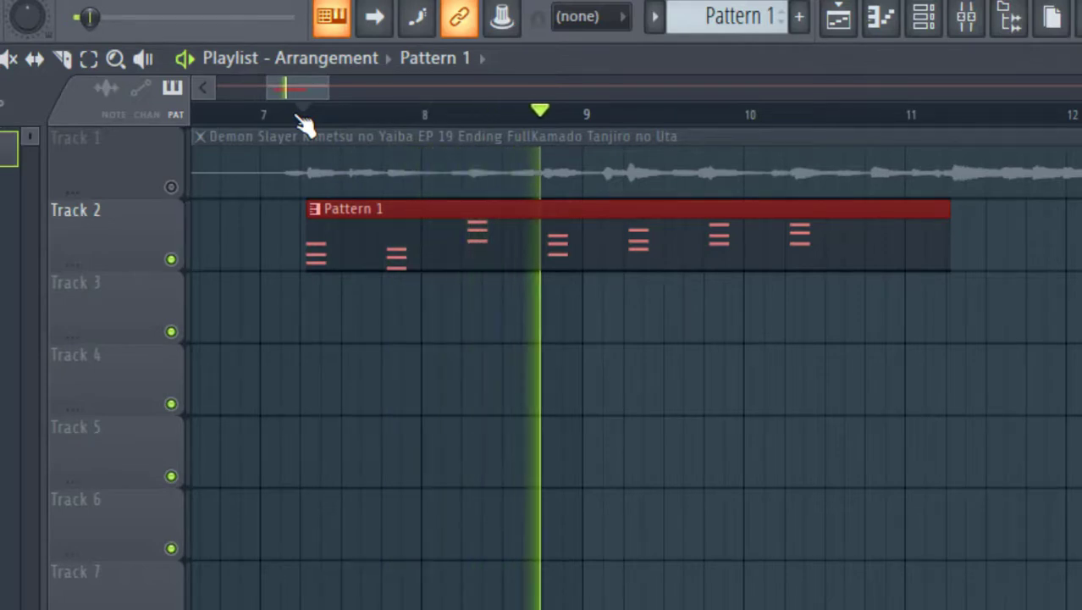
key("space")
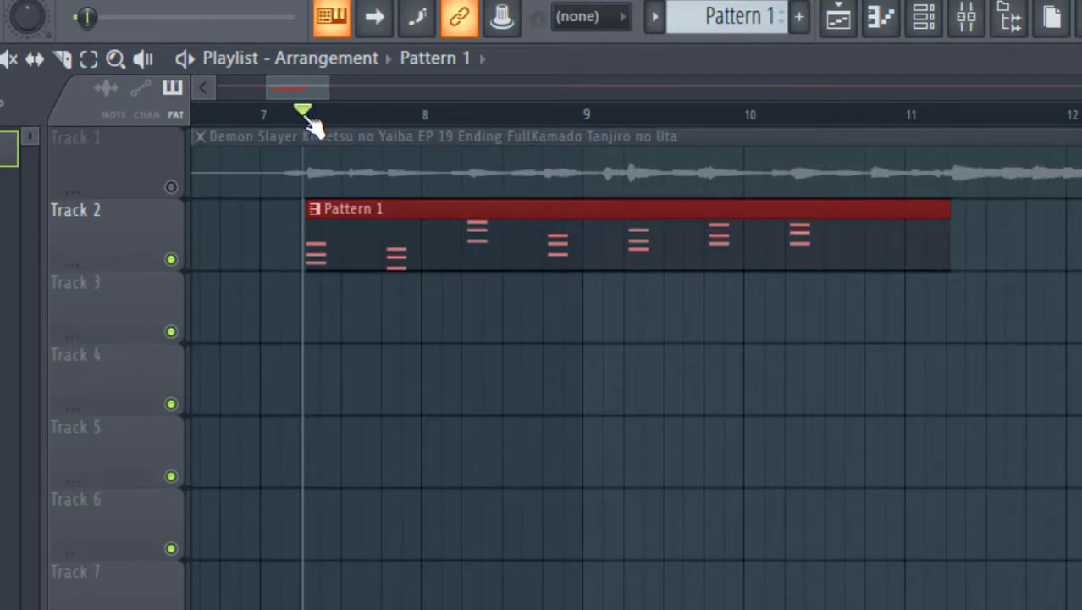
key("space")
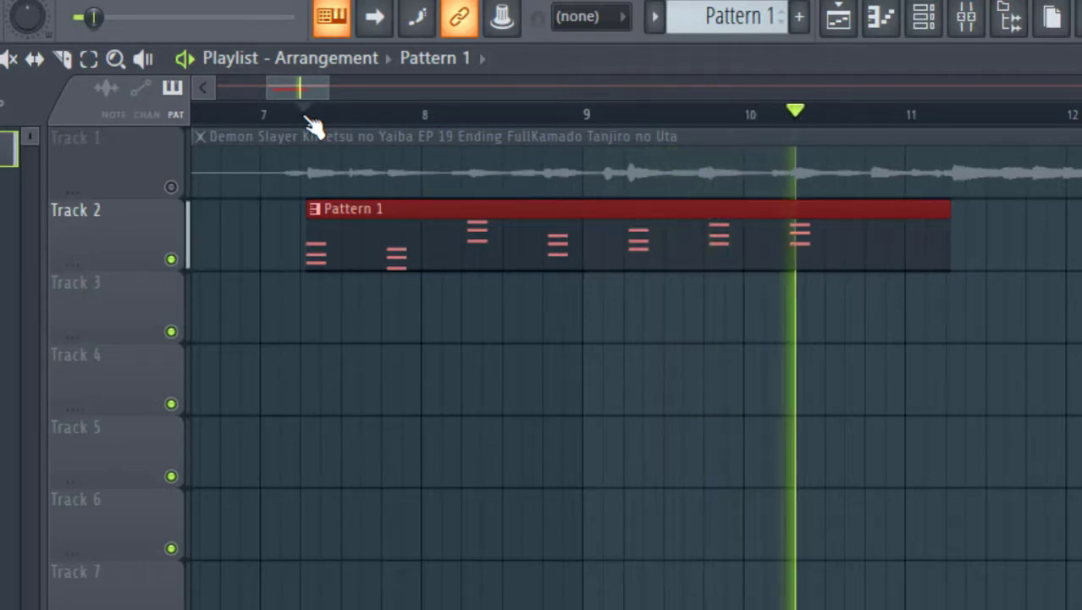
left_click(305, 117)
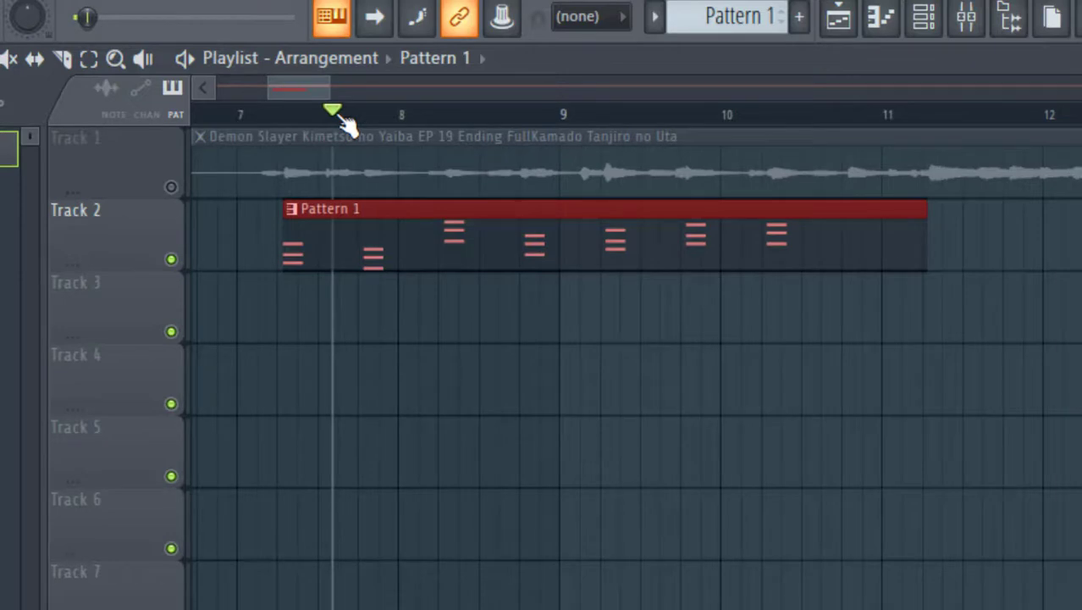
left_click_drag(328, 91, 370, 91)
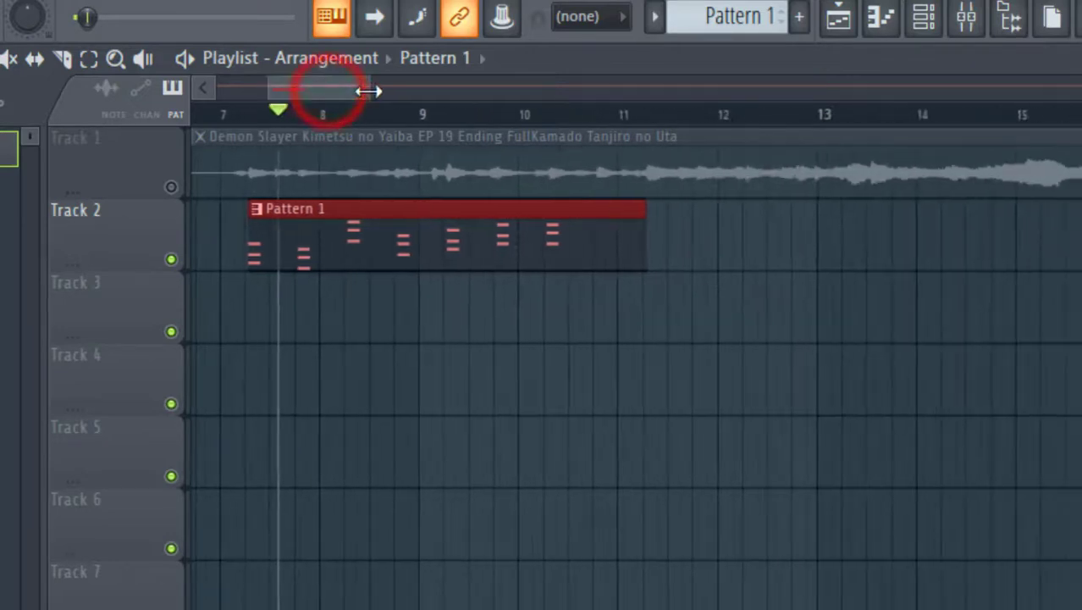
Check the Verse 1 chords in Chrome, move Pattern 1's last chord half a bar later in FL Studio, and add D6, F#6 and A6 at bar 4
left_click(495, 114)
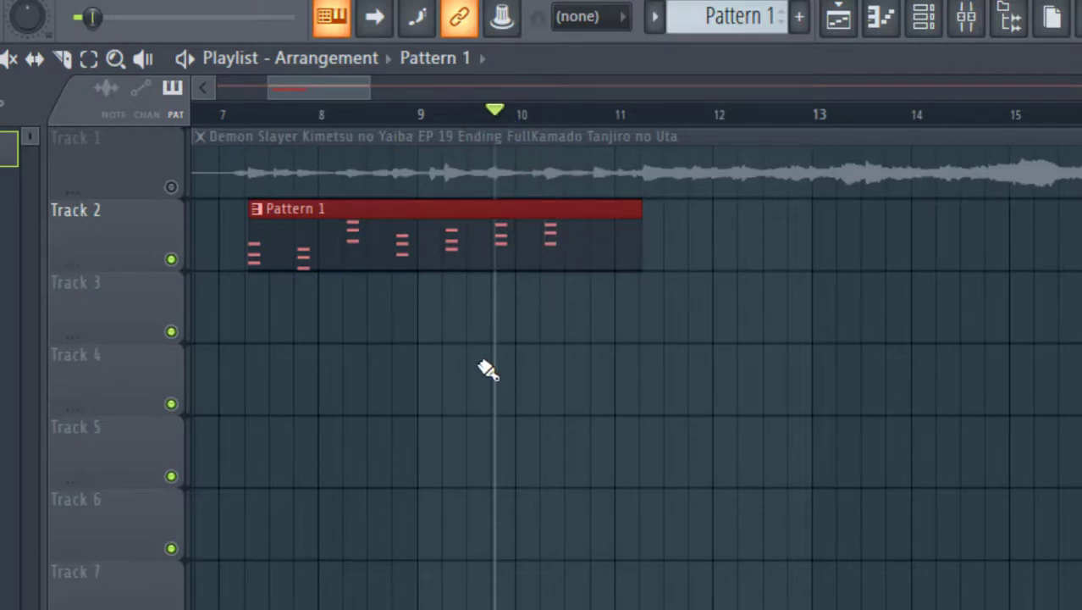
double_click(410, 224)
left_click_drag(501, 83, 321, 95)
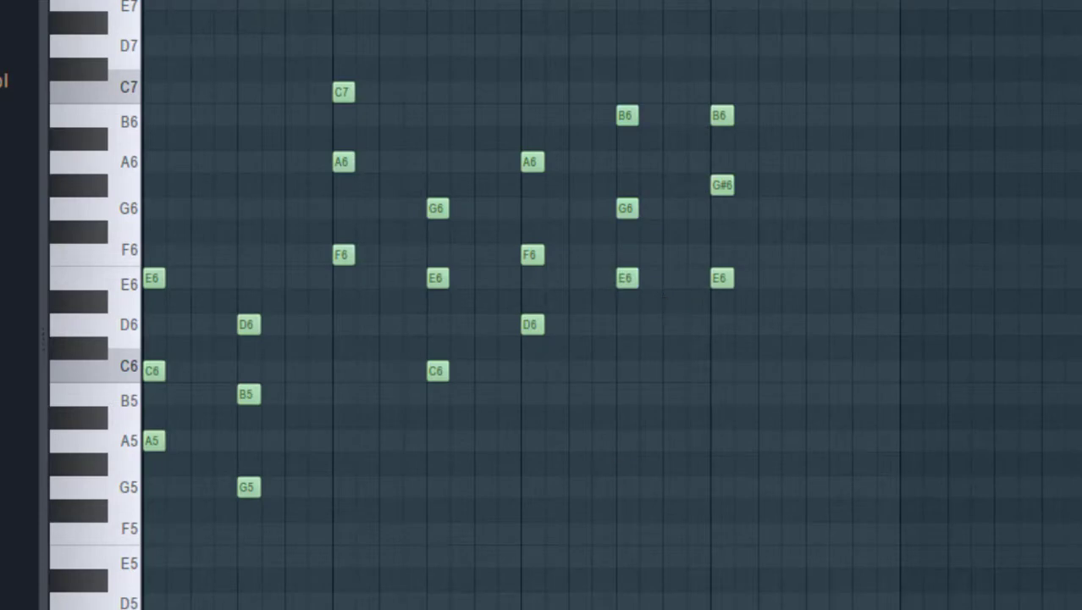
key("super")
left_click(136, 595)
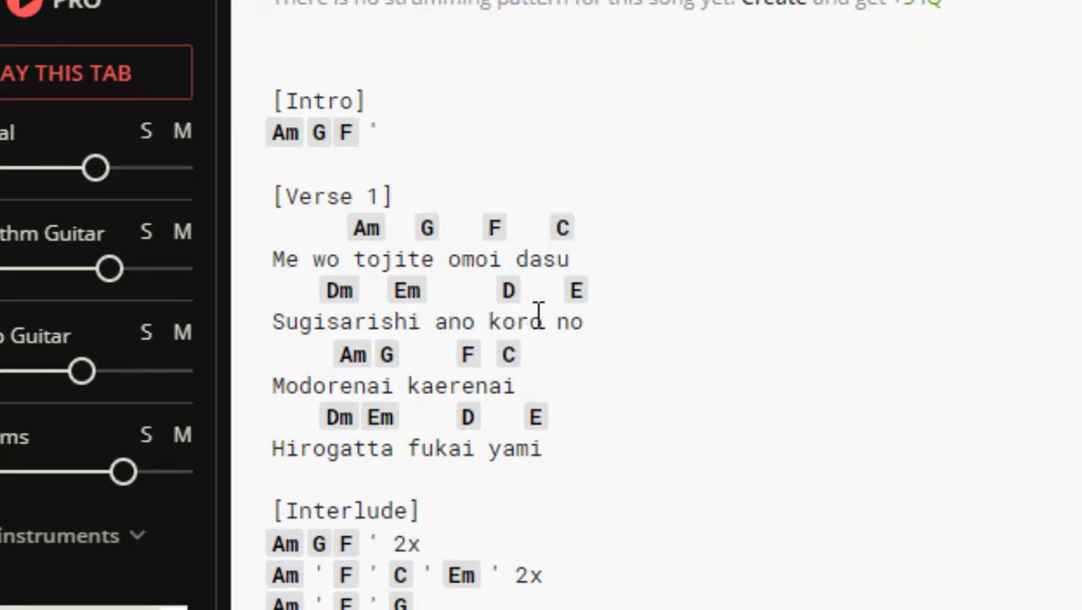
mouse_move(514, 301)
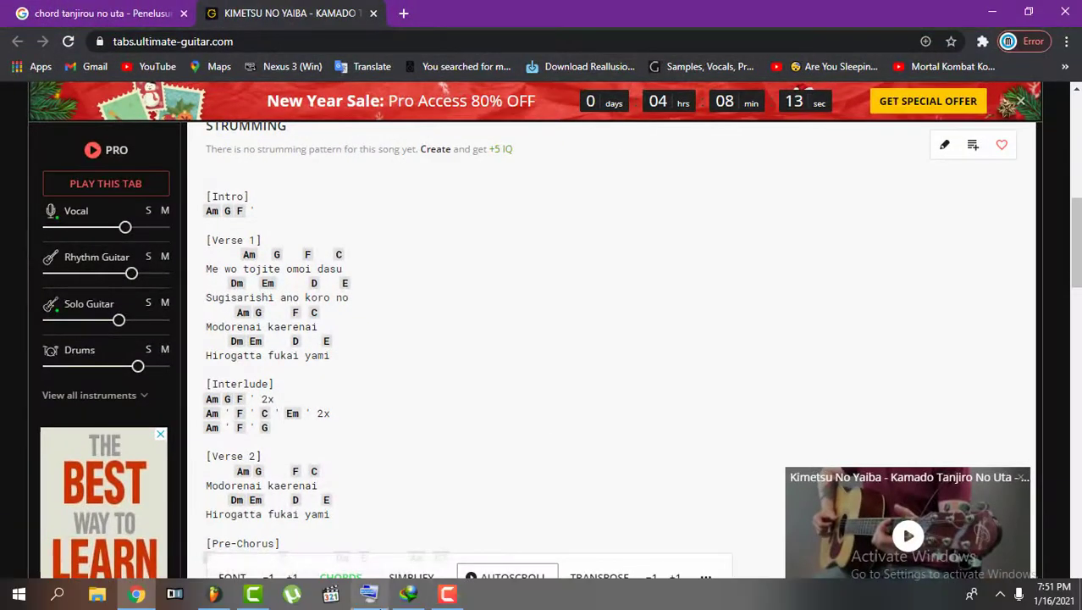
left_click(214, 593)
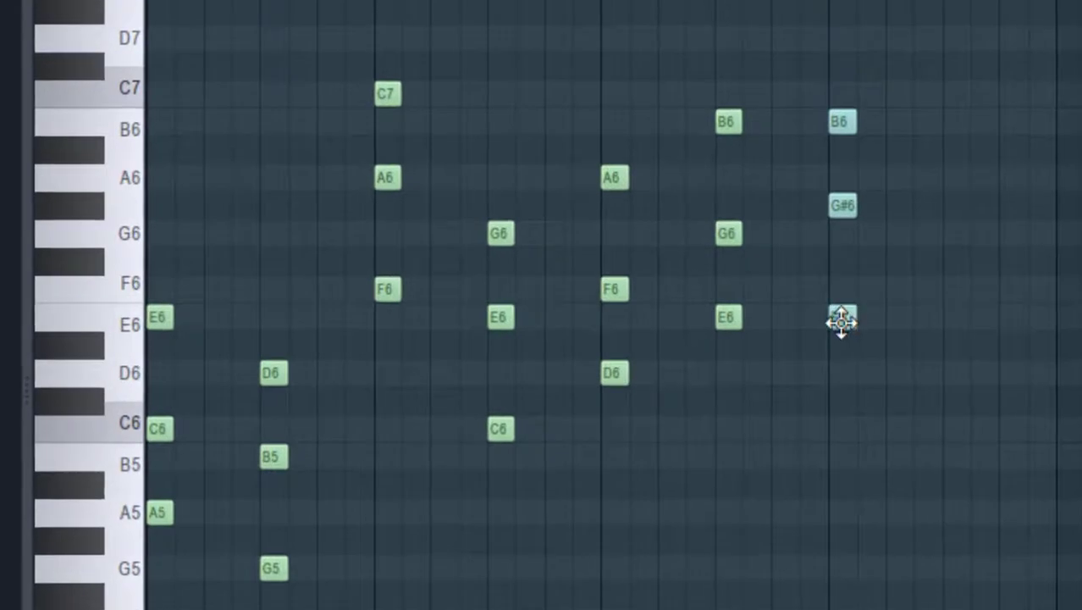
left_click_drag(841, 320, 959, 309)
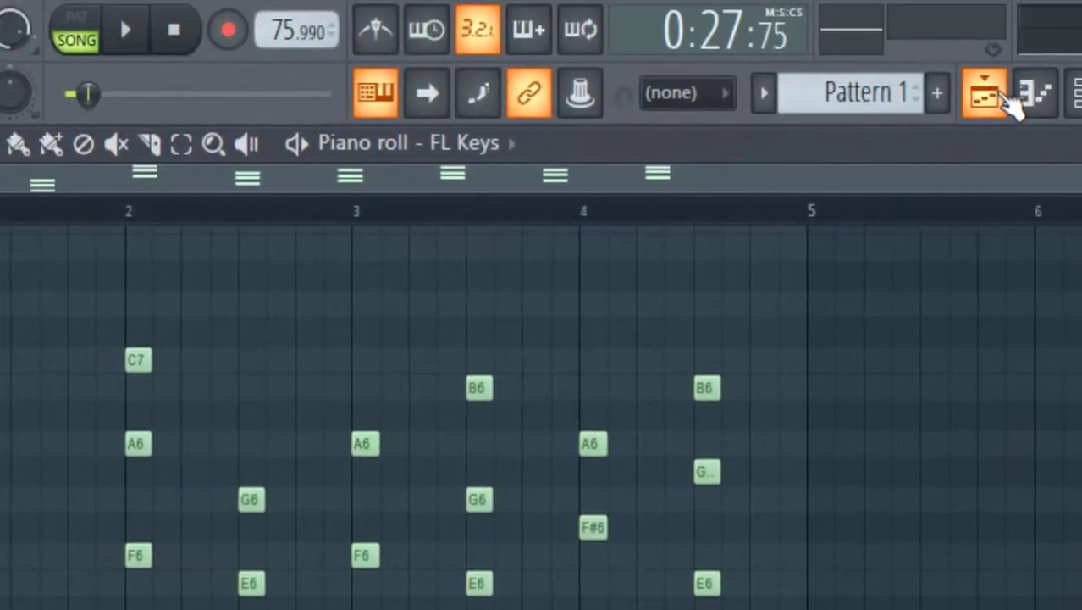
Return to the Playlist and play the completed Pattern 1 chords from the start of the clip with the song still muted
left_click(986, 95)
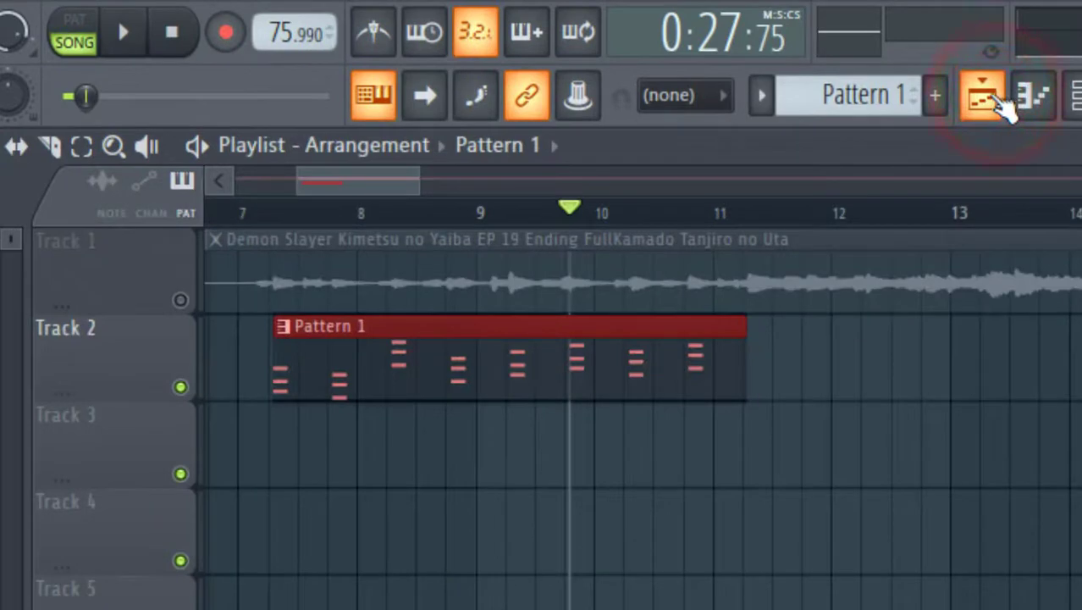
left_click(275, 218)
key("space")
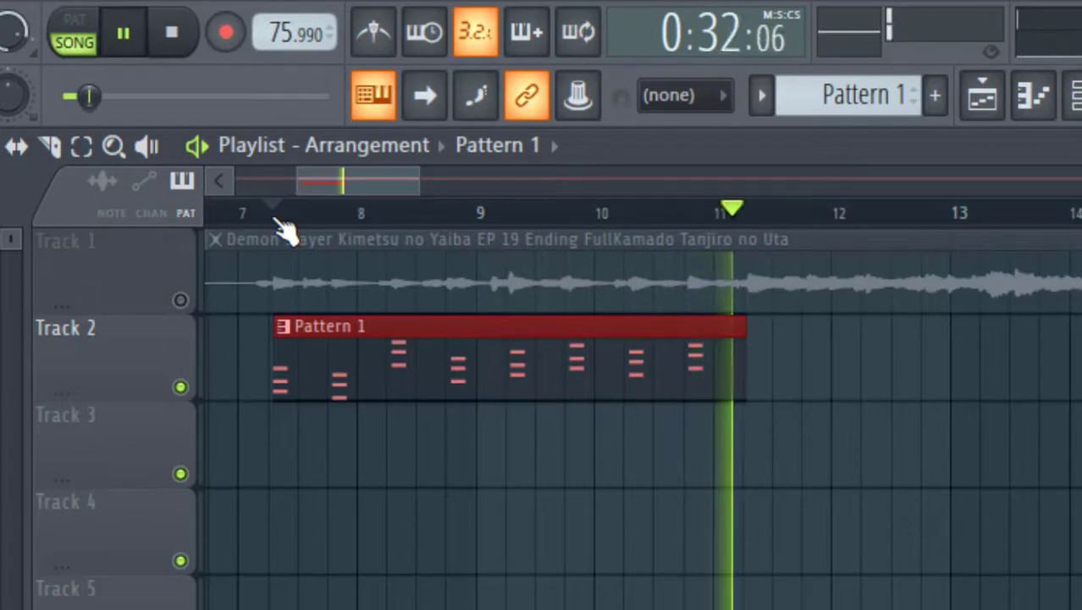
key("space")
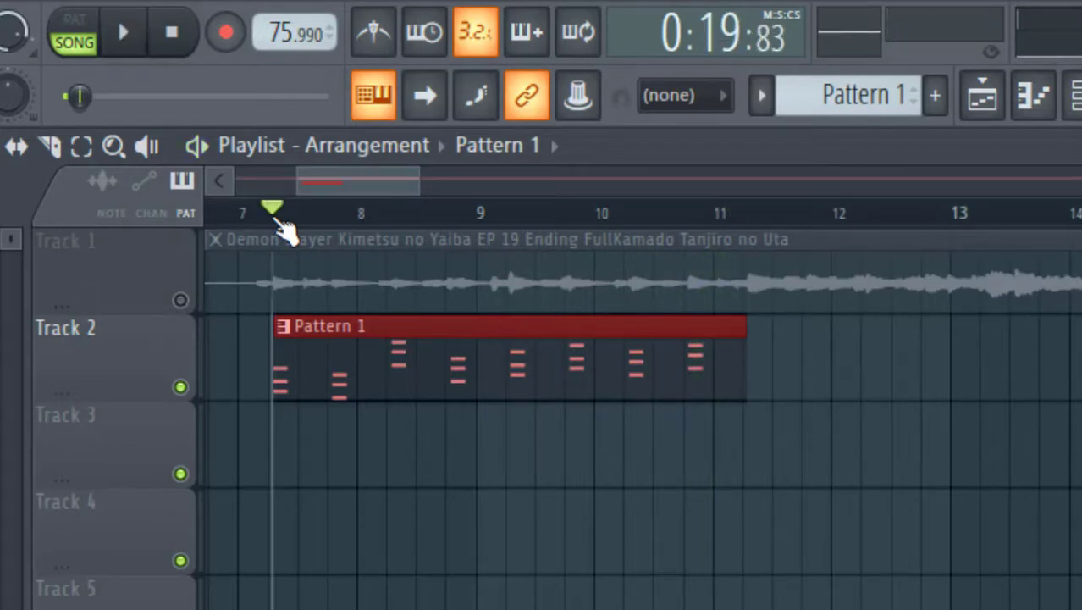
Unmute the song audio on Track 1 and play it together with the chords from just before the Pattern 1 clip
left_click(180, 301)
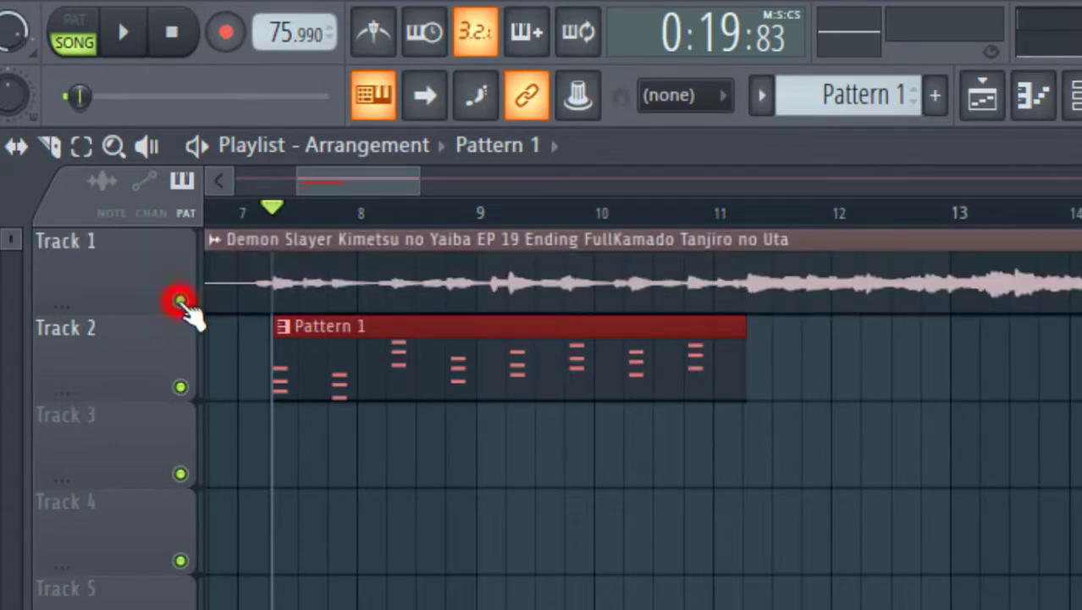
left_click(269, 216)
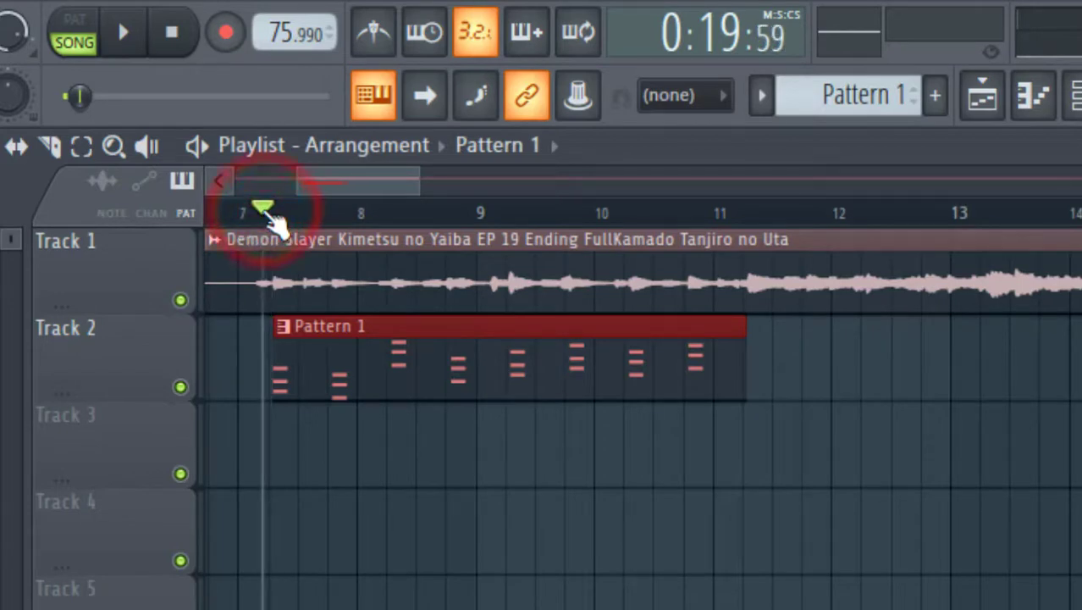
key("space")
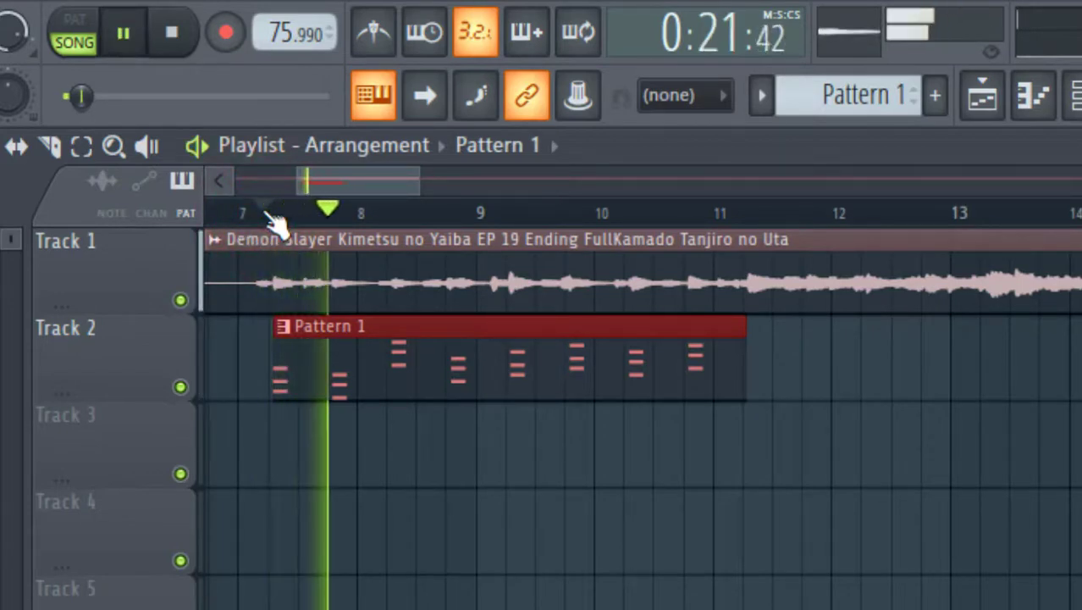
left_click(270, 216)
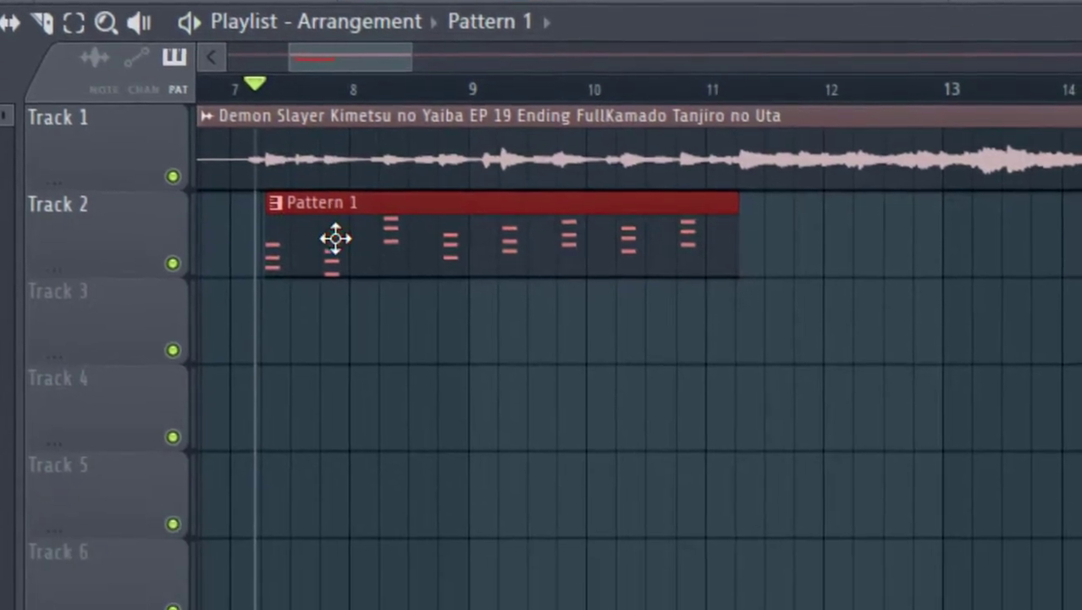
Open Pattern 1 in the Piano roll, select all notes, and play the chords at their original pitch against the song
double_click(341, 365)
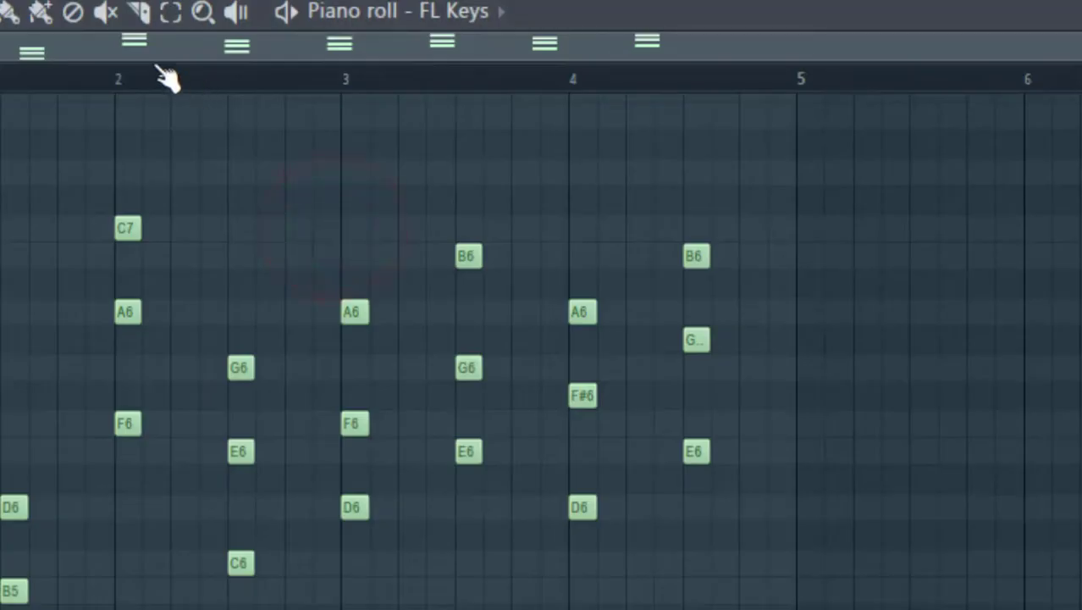
left_click_drag(149, 56, 115, 54)
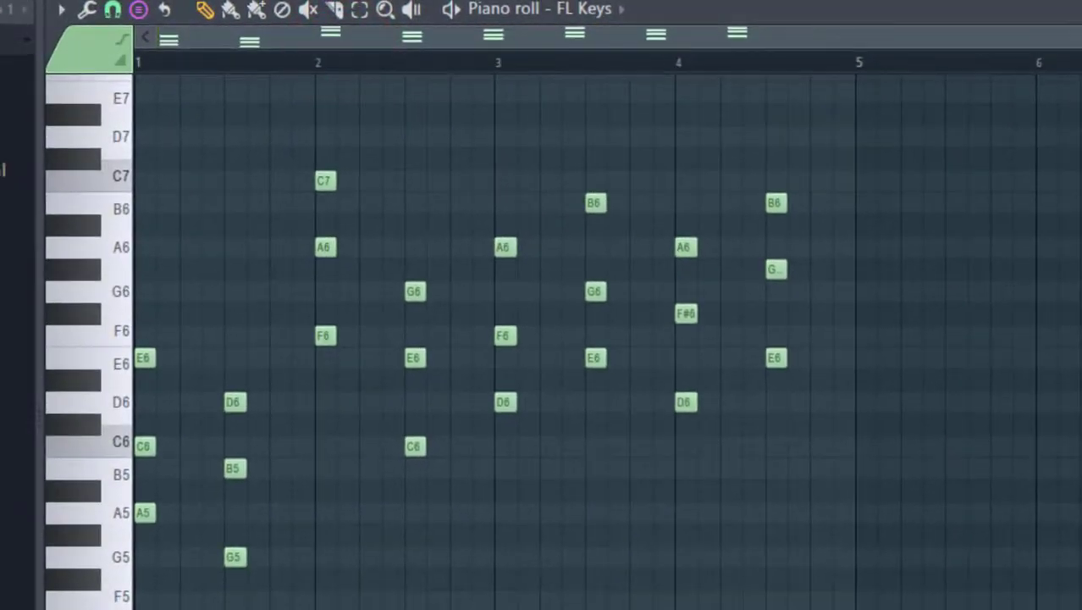
left_click_drag(1081, 38, 1025, 37)
key("ctrl+a")
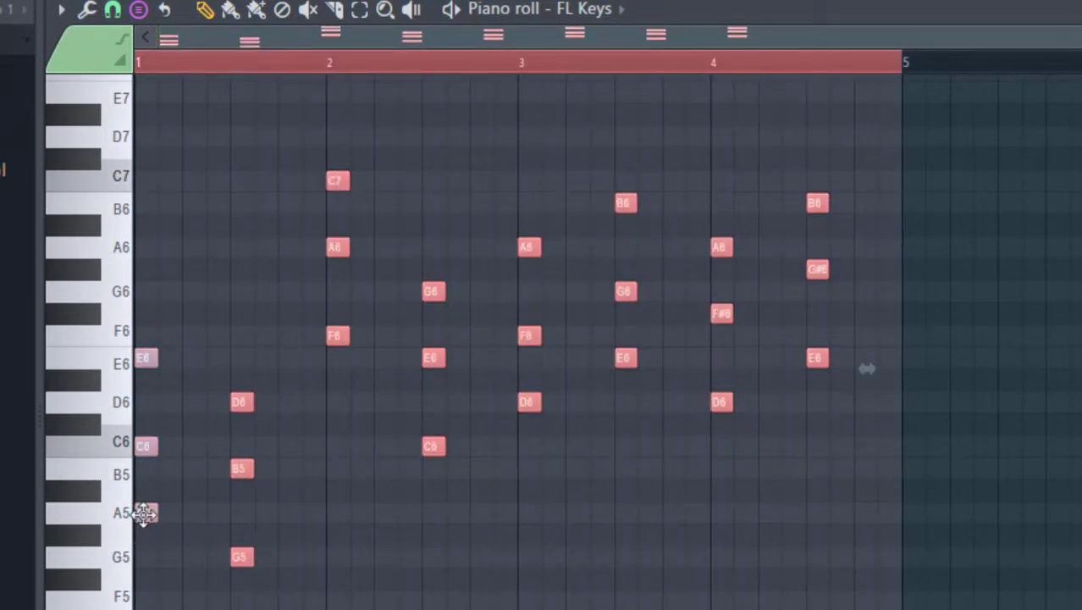
mouse_move(144, 514)
left_mouse_down()
mouse_move(145, 458)
mouse_move(147, 552)
mouse_move(145, 488)
mouse_move(146, 519)
left_mouse_up()
key("space")
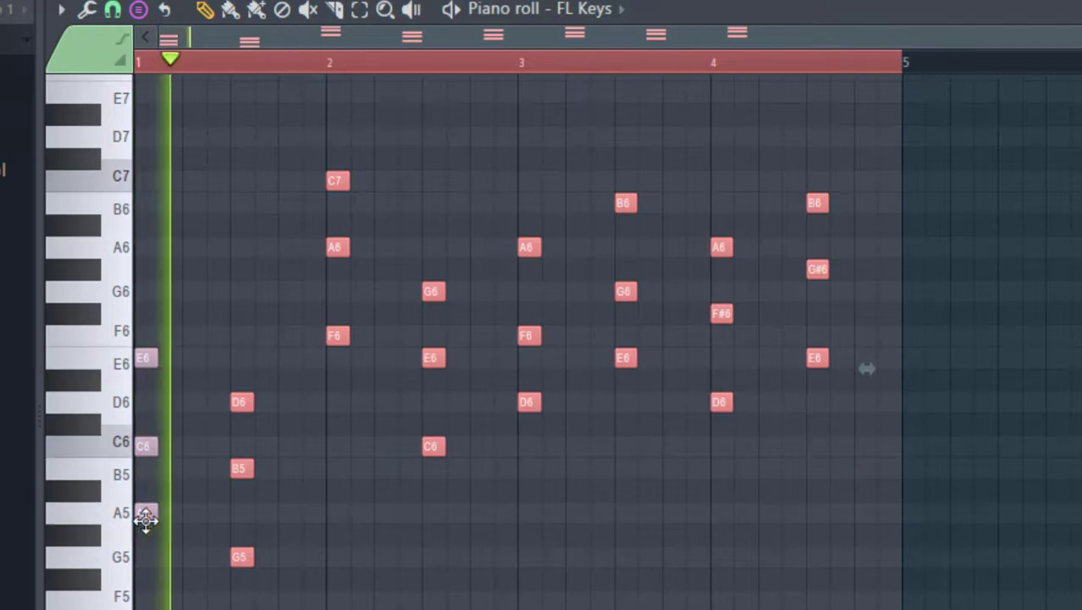
key("space")
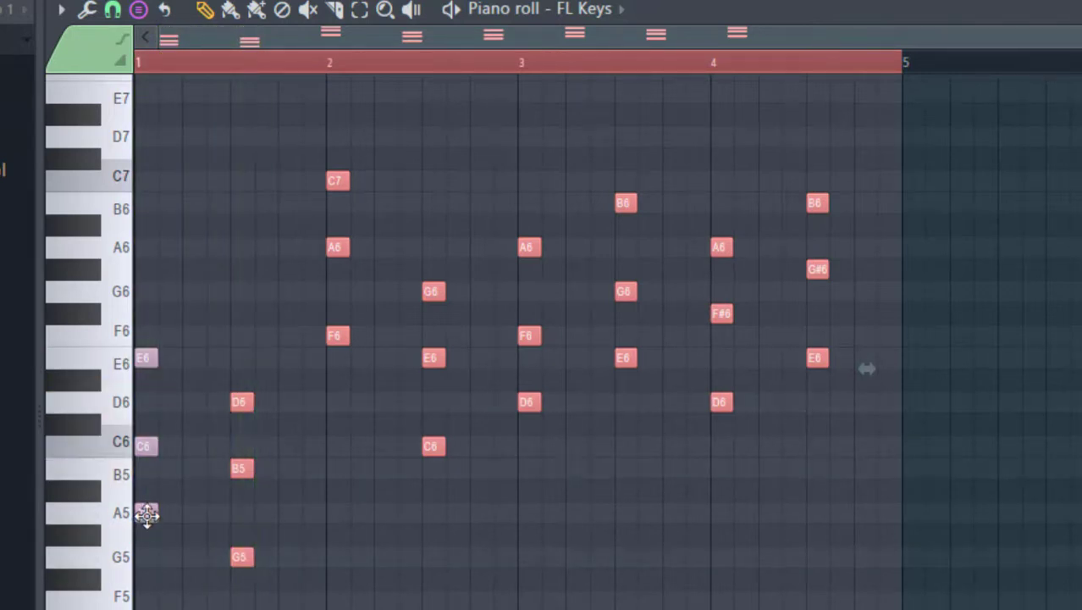
Transpose all selected chords up two semitones and one more semitone, playing them against the song after each shift
left_click_drag(146, 513, 145, 468)
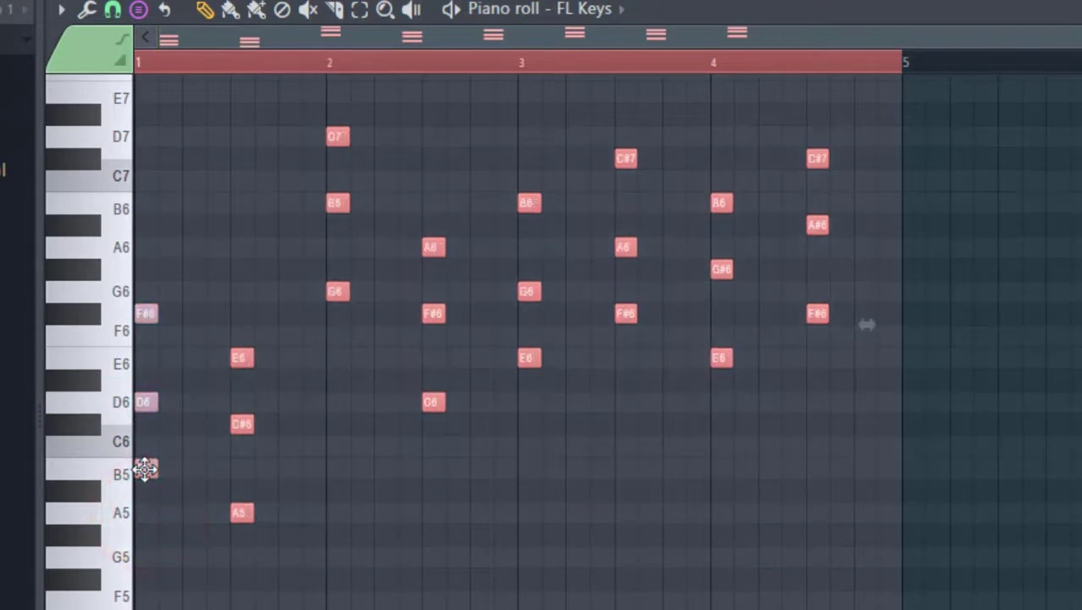
key("space")
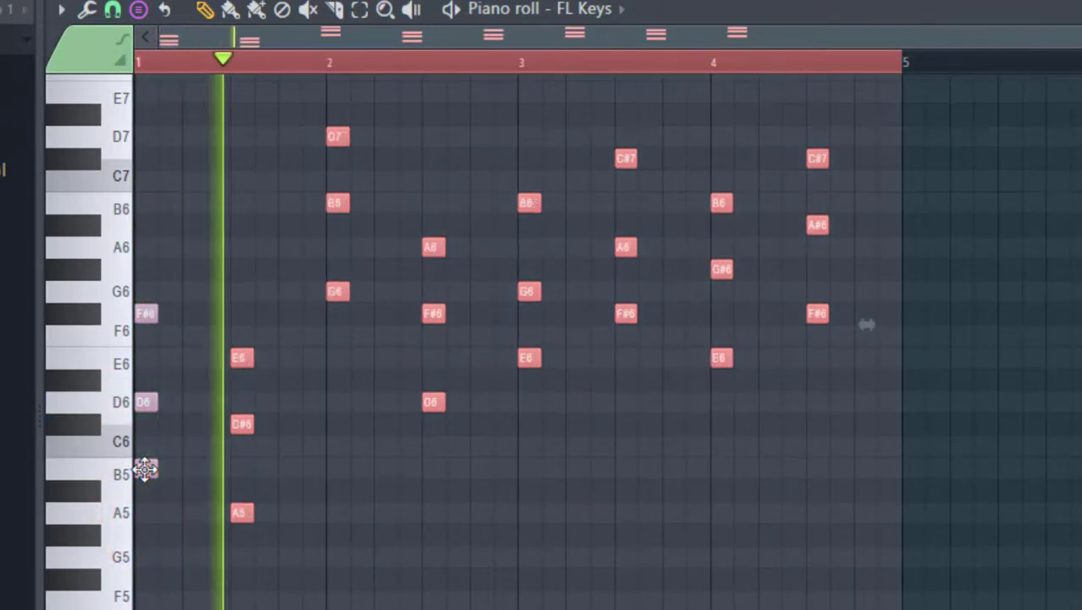
key("space")
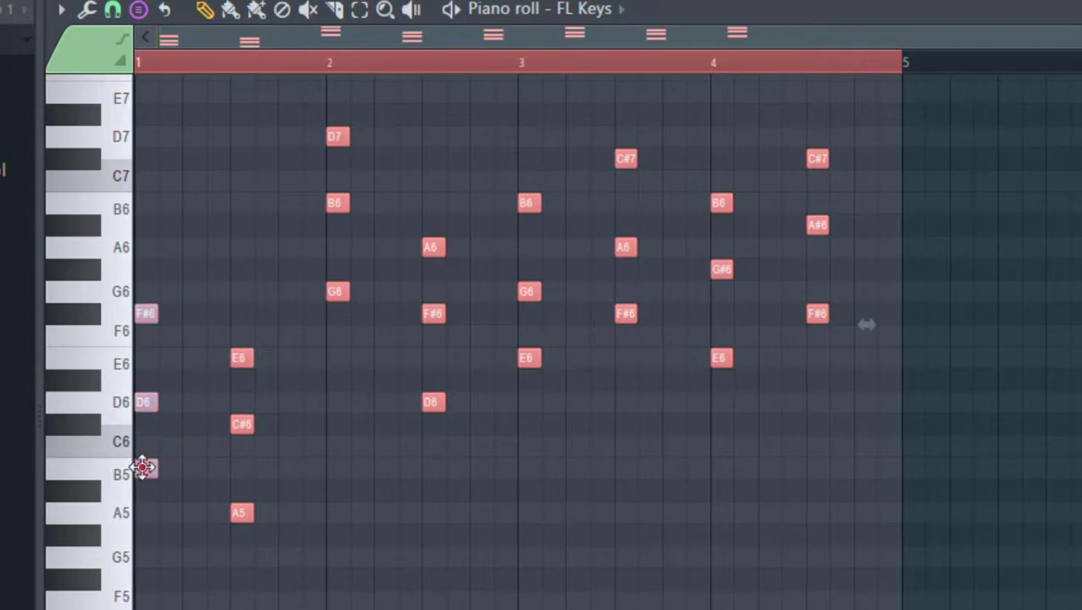
left_click_drag(142, 467, 140, 442)
key("space")
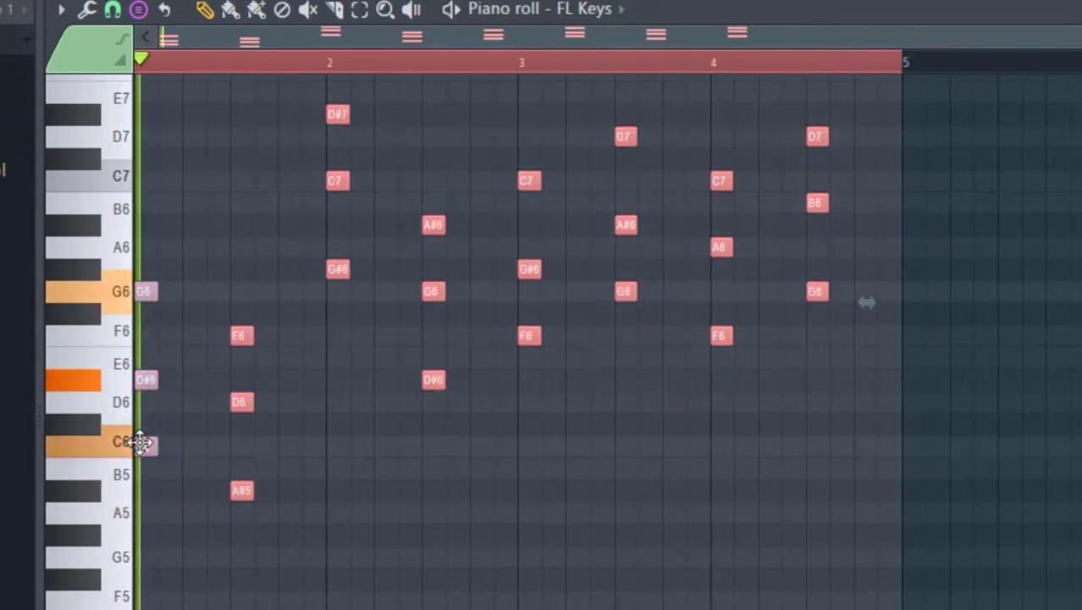
key("space")
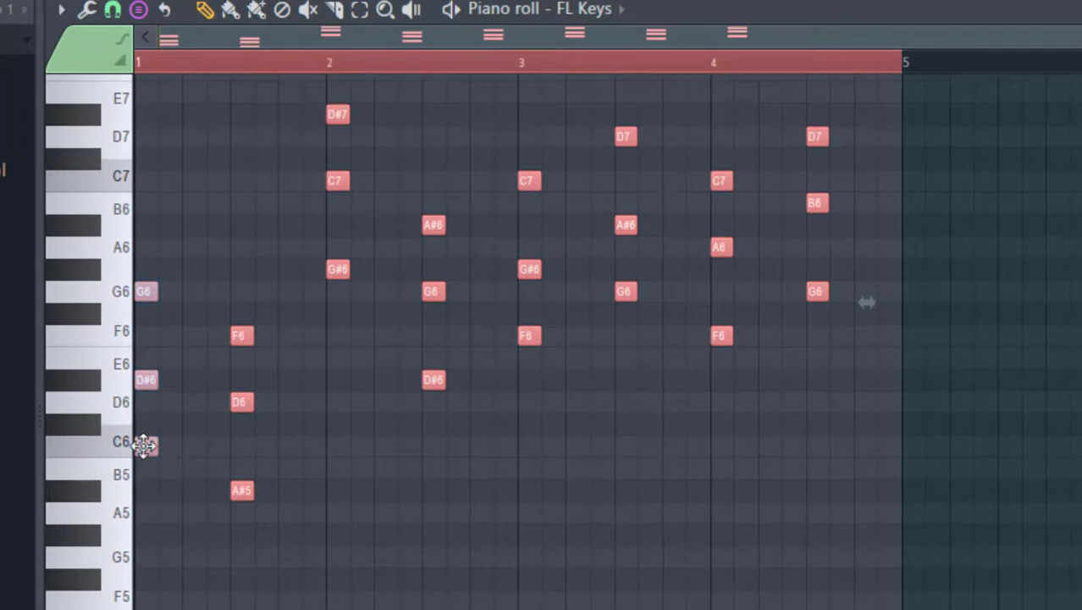
Raise all chords another two semitones, one at a time with playback between, until the first chord is D6, F6 and A6
left_click_drag(144, 446, 139, 418)
key("space")
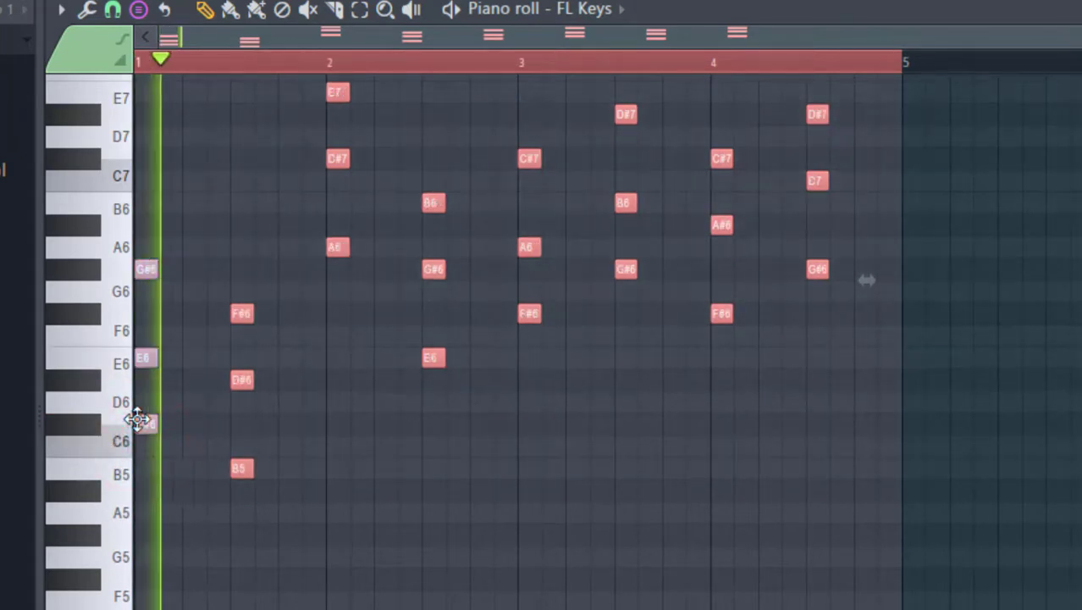
key("space")
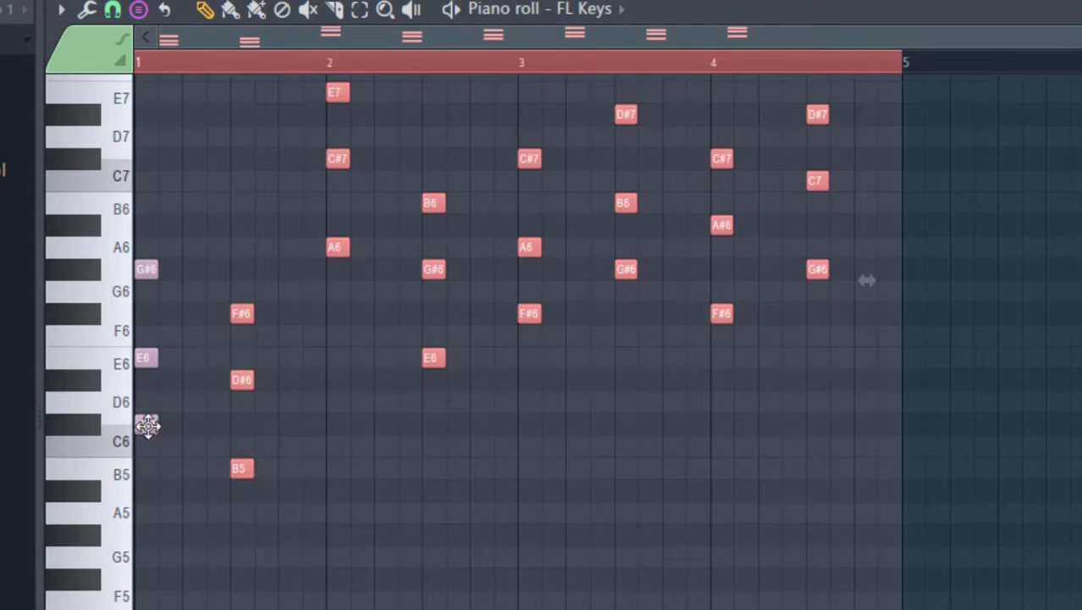
left_click_drag(146, 426, 145, 404)
key("space")
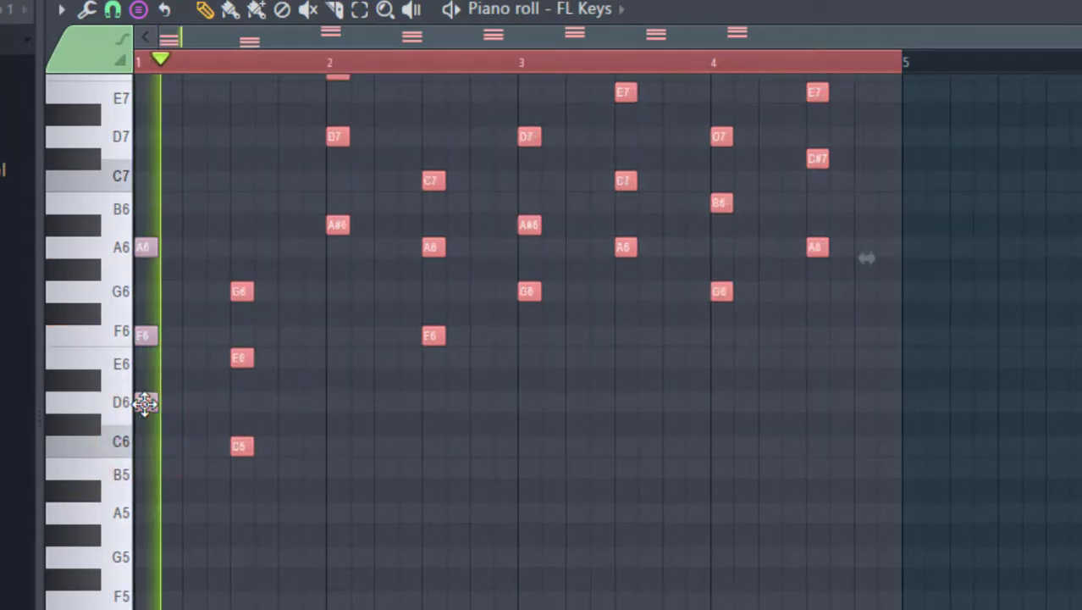
key("space")
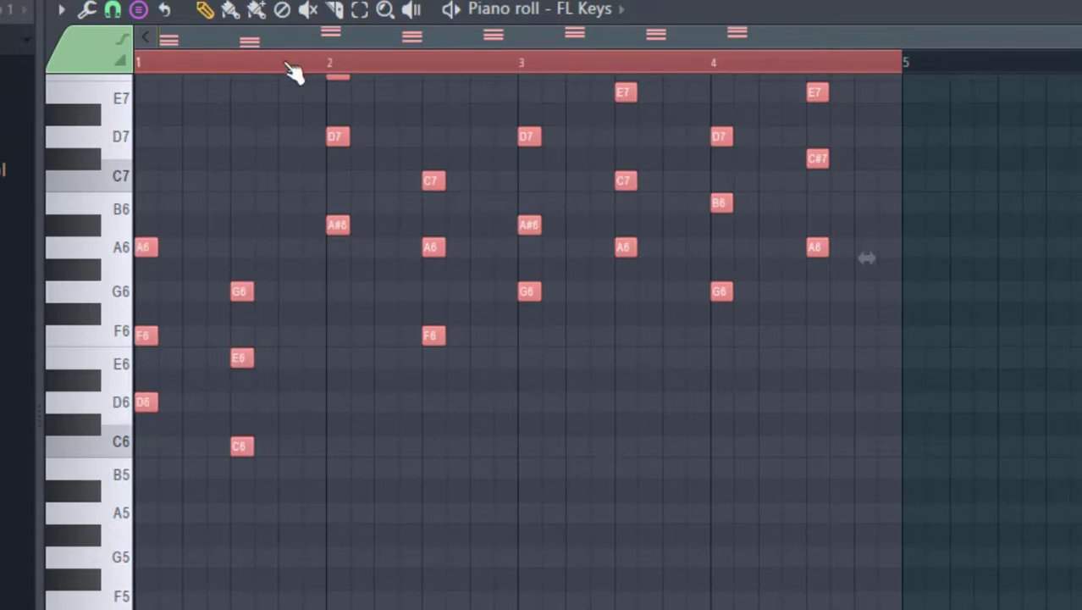
Play the transposed chords against the song from the current position, from just before bar 2, and from just before bar 4
key("space")
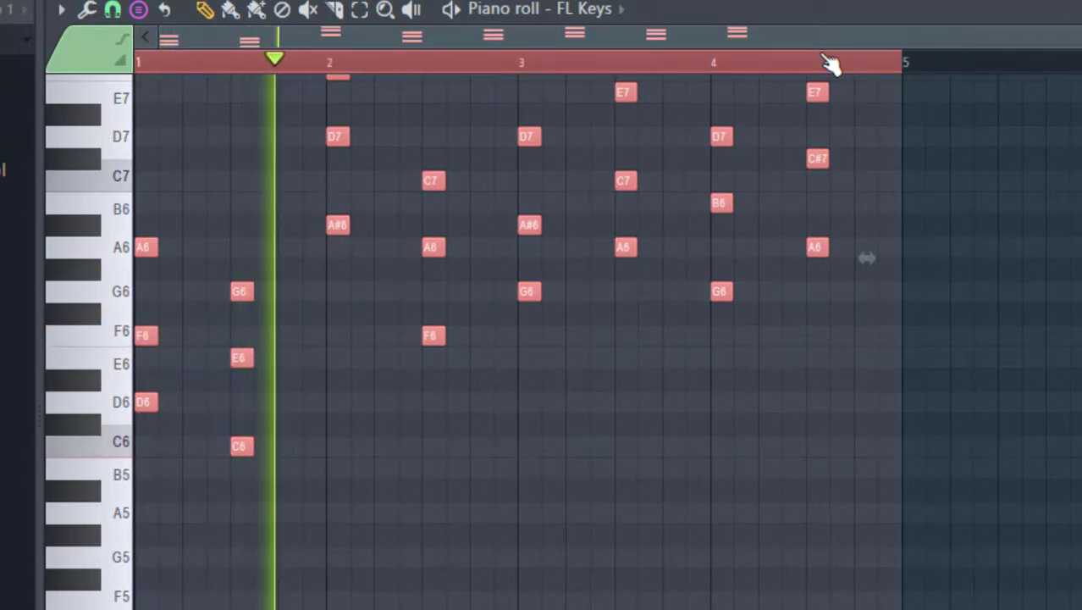
key("space")
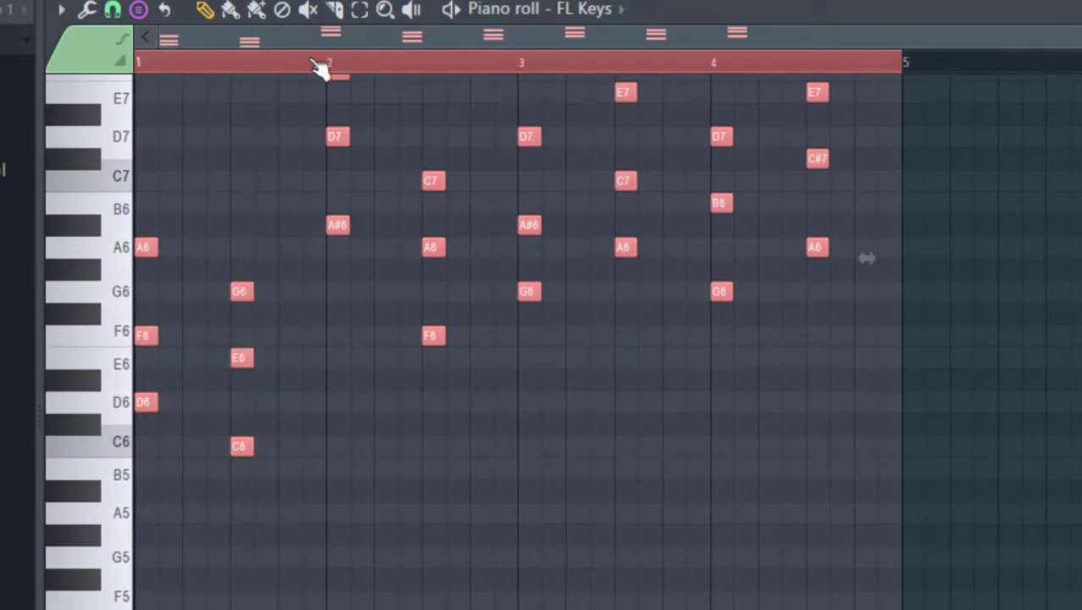
left_click(316, 60)
key("space")
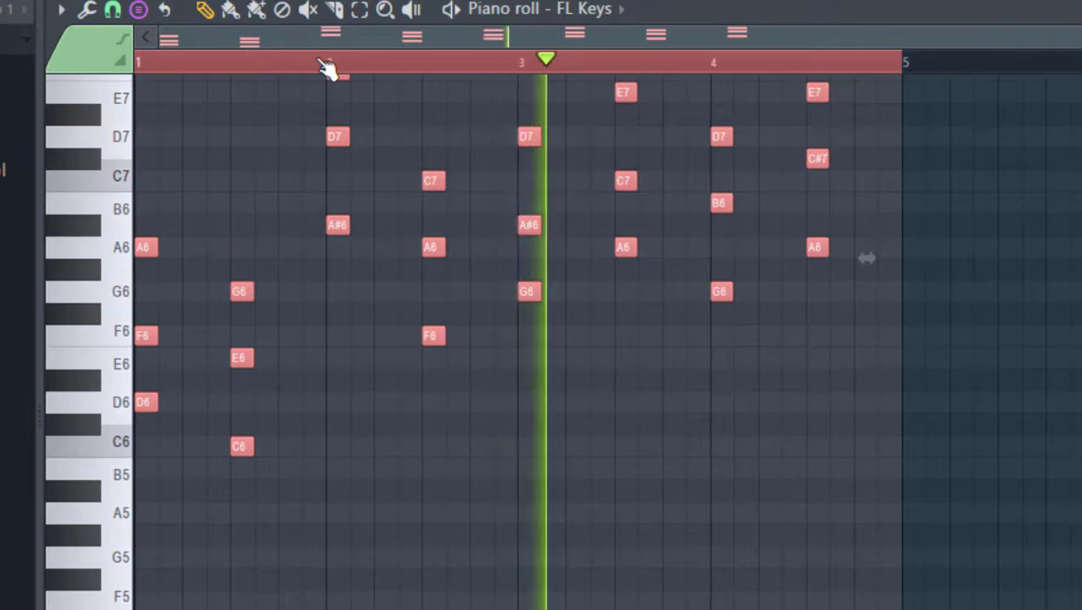
key("space")
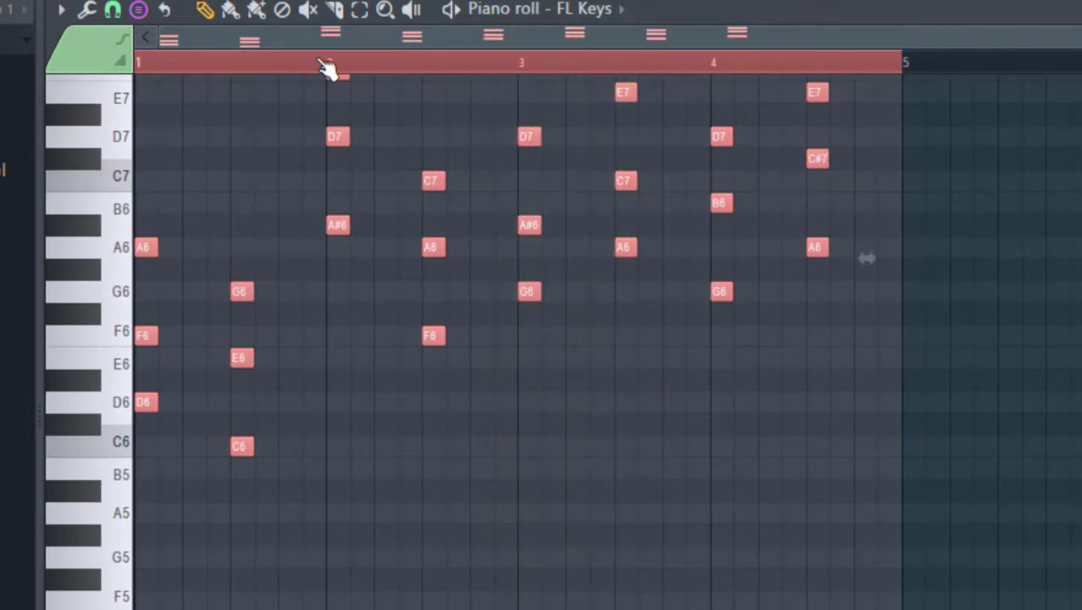
left_click(696, 71)
key("space")
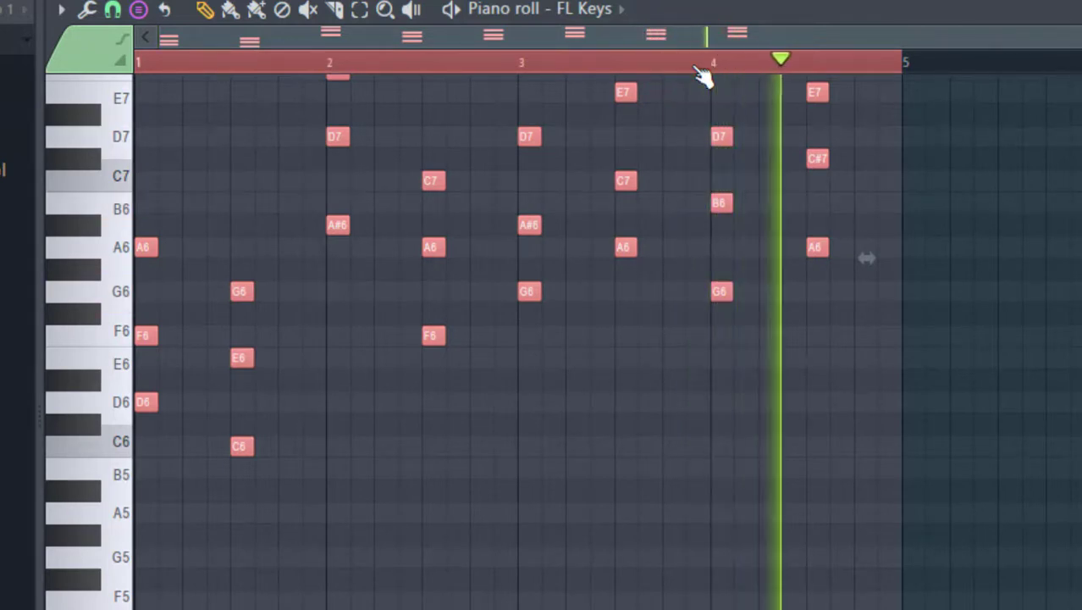
key("space")
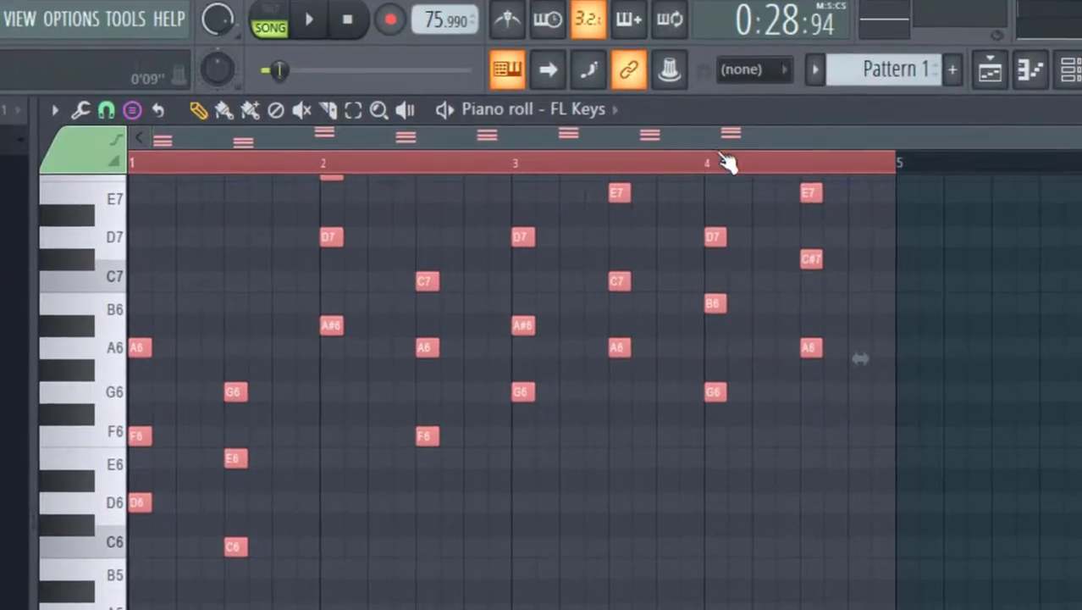
View more of the song in the Playlist, then reopen Pattern 1 in the Piano roll and audition the D6 key
left_click(992, 89)
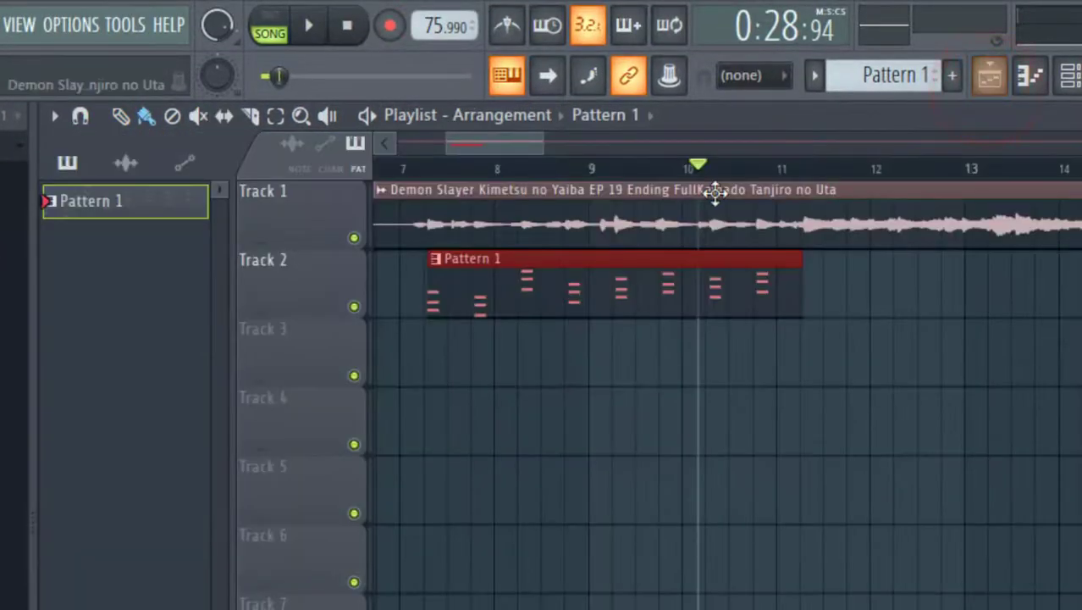
left_click_drag(539, 149, 761, 147)
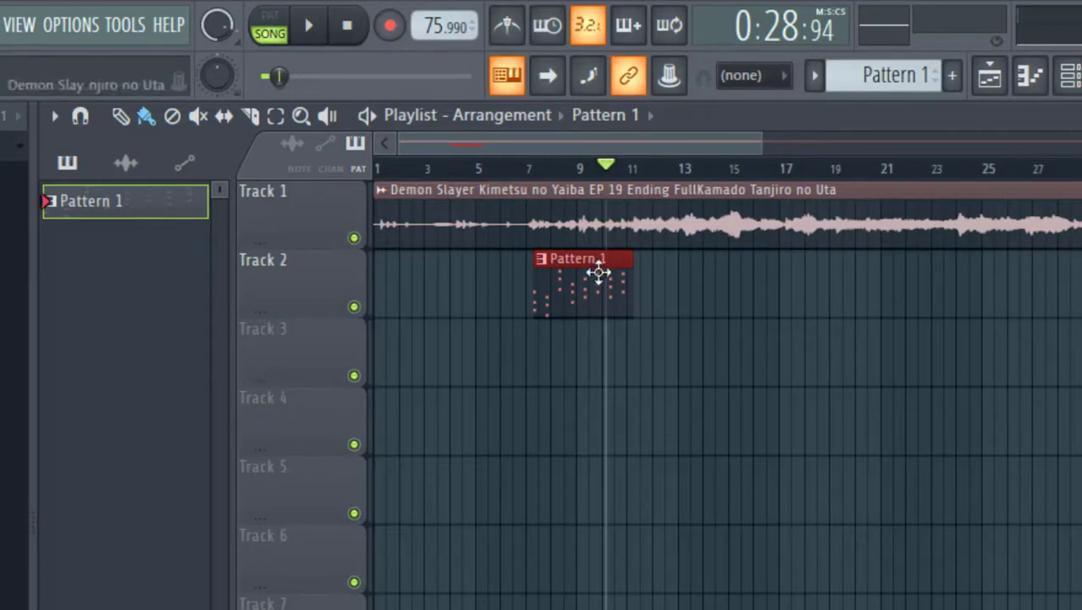
double_click(558, 297)
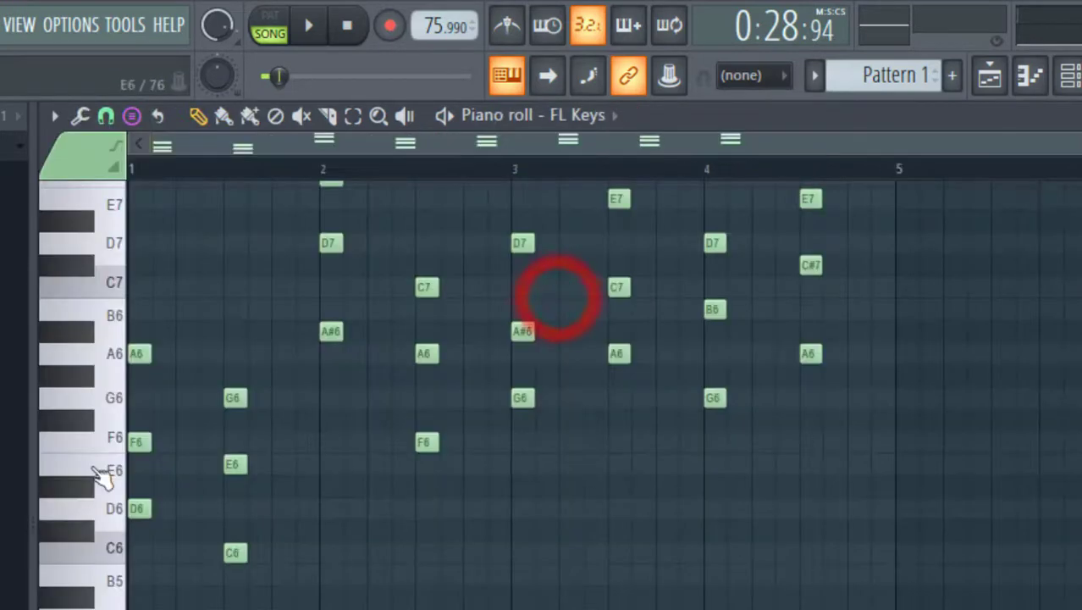
left_click(112, 511)
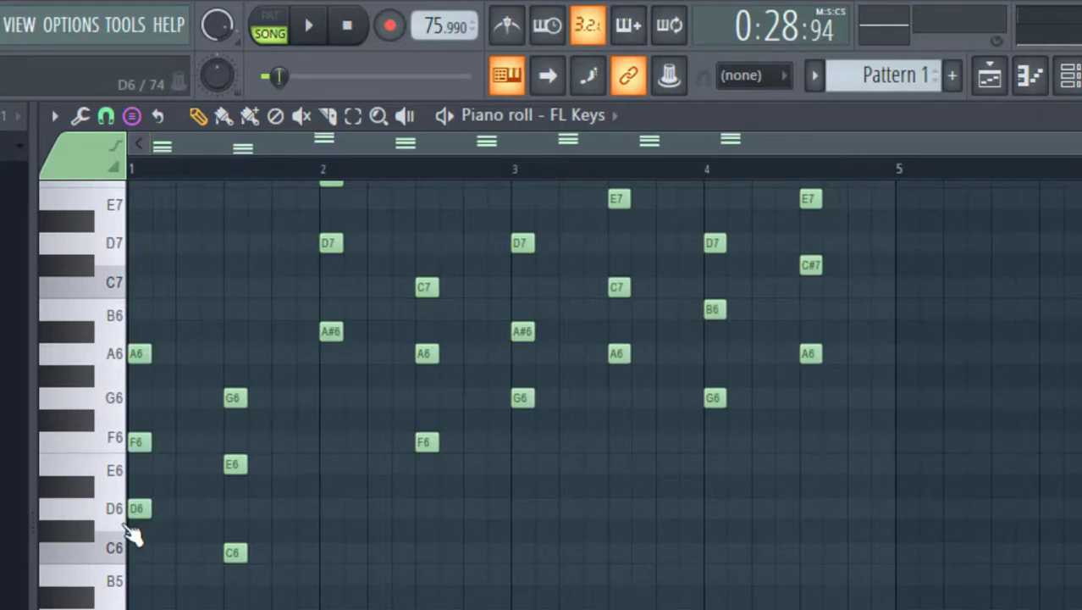
Select all chords and transpose them down five semitones so the first chord is A5, C6 and E6
key("ctrl+a")
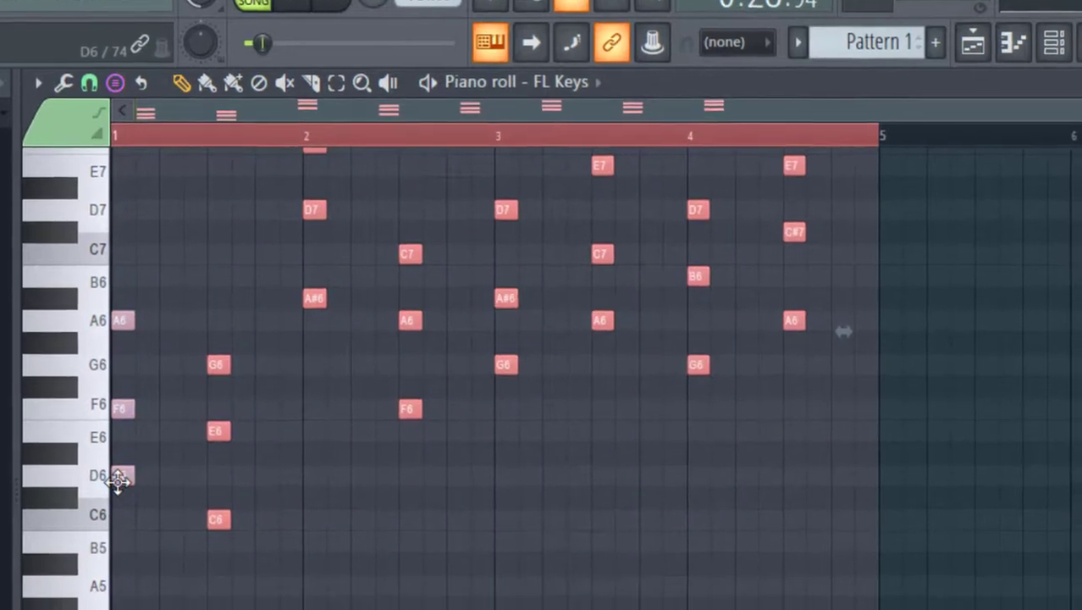
left_click_drag(135, 511, 122, 609)
left_click_drag(96, 558, 102, 580)
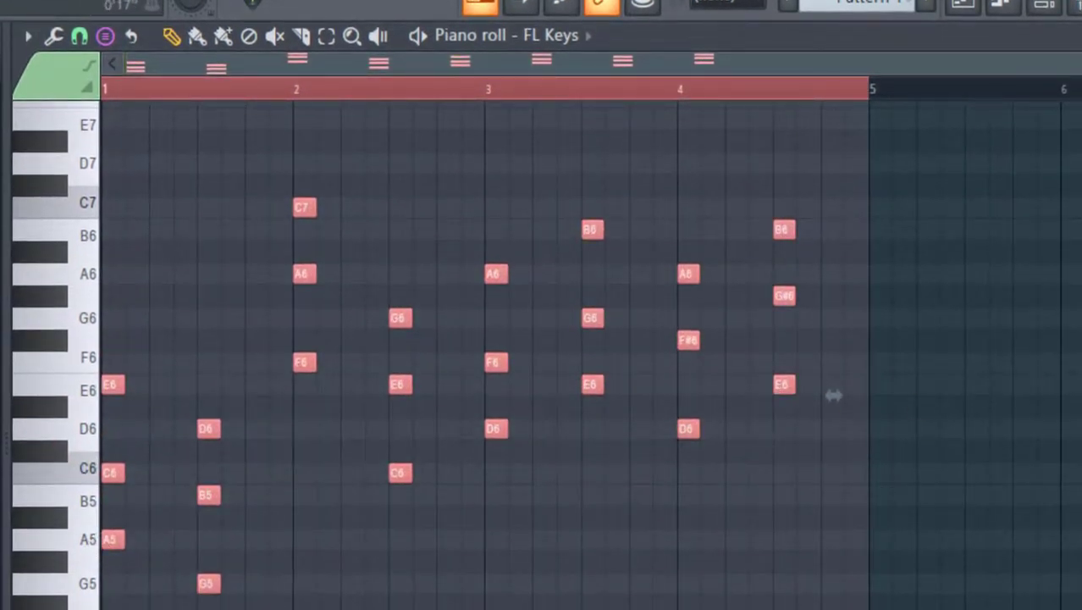
scroll(836, 161, "down", 1)
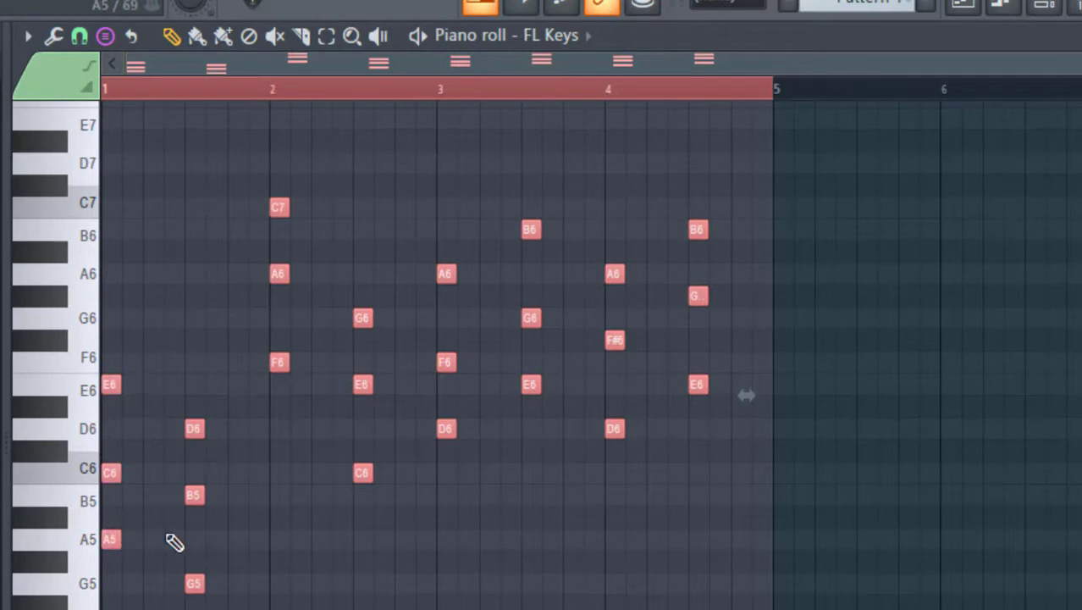
Transpose all selected chords back up five semitones to start on D6, F6 and A6, and return to the Playlist
left_click_drag(111, 539, 117, 420)
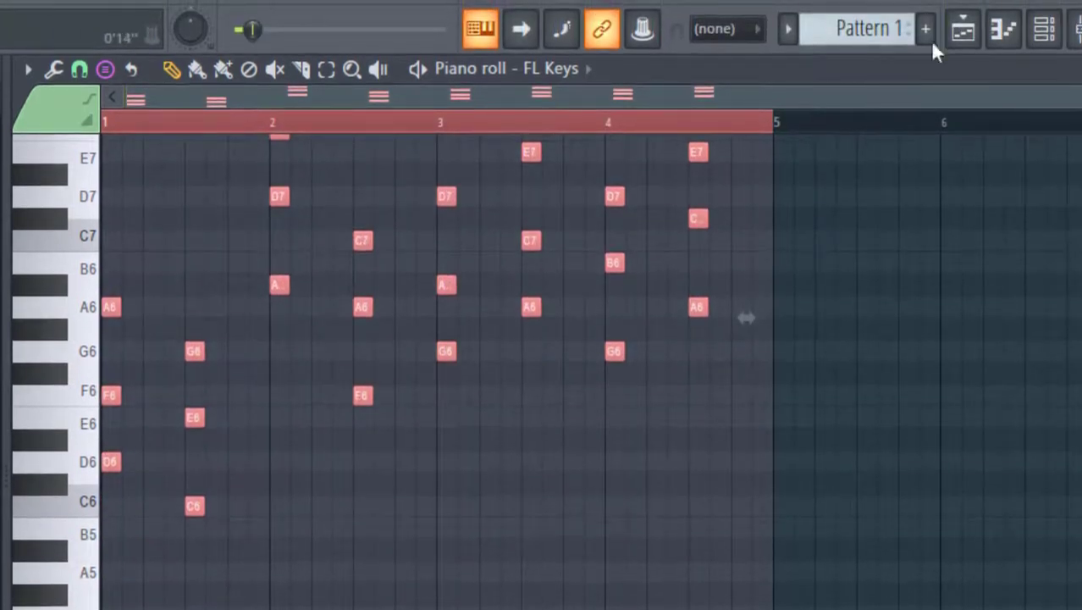
left_click(961, 32)
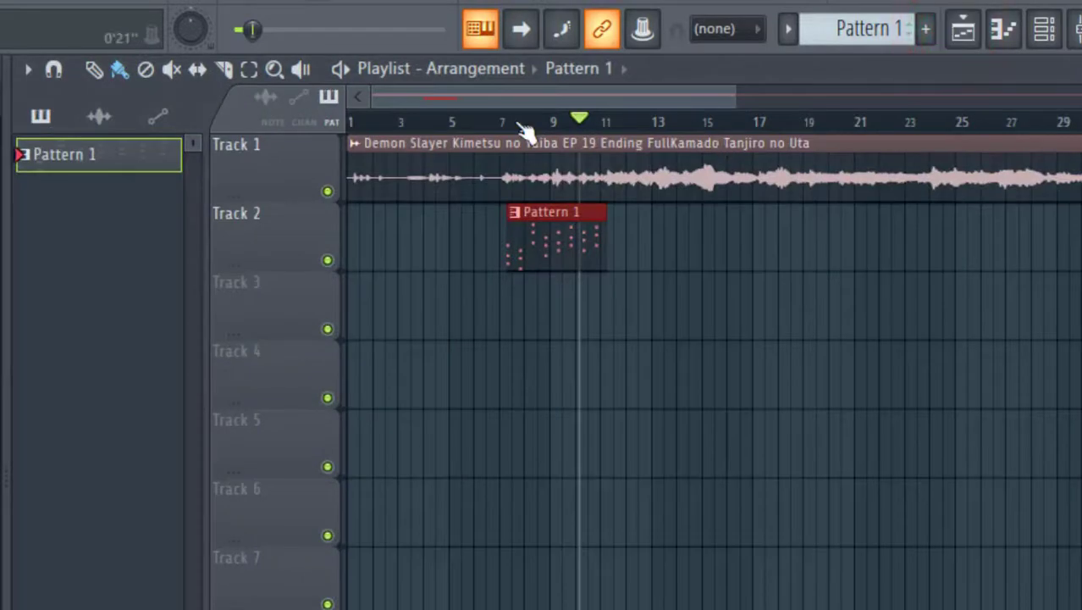